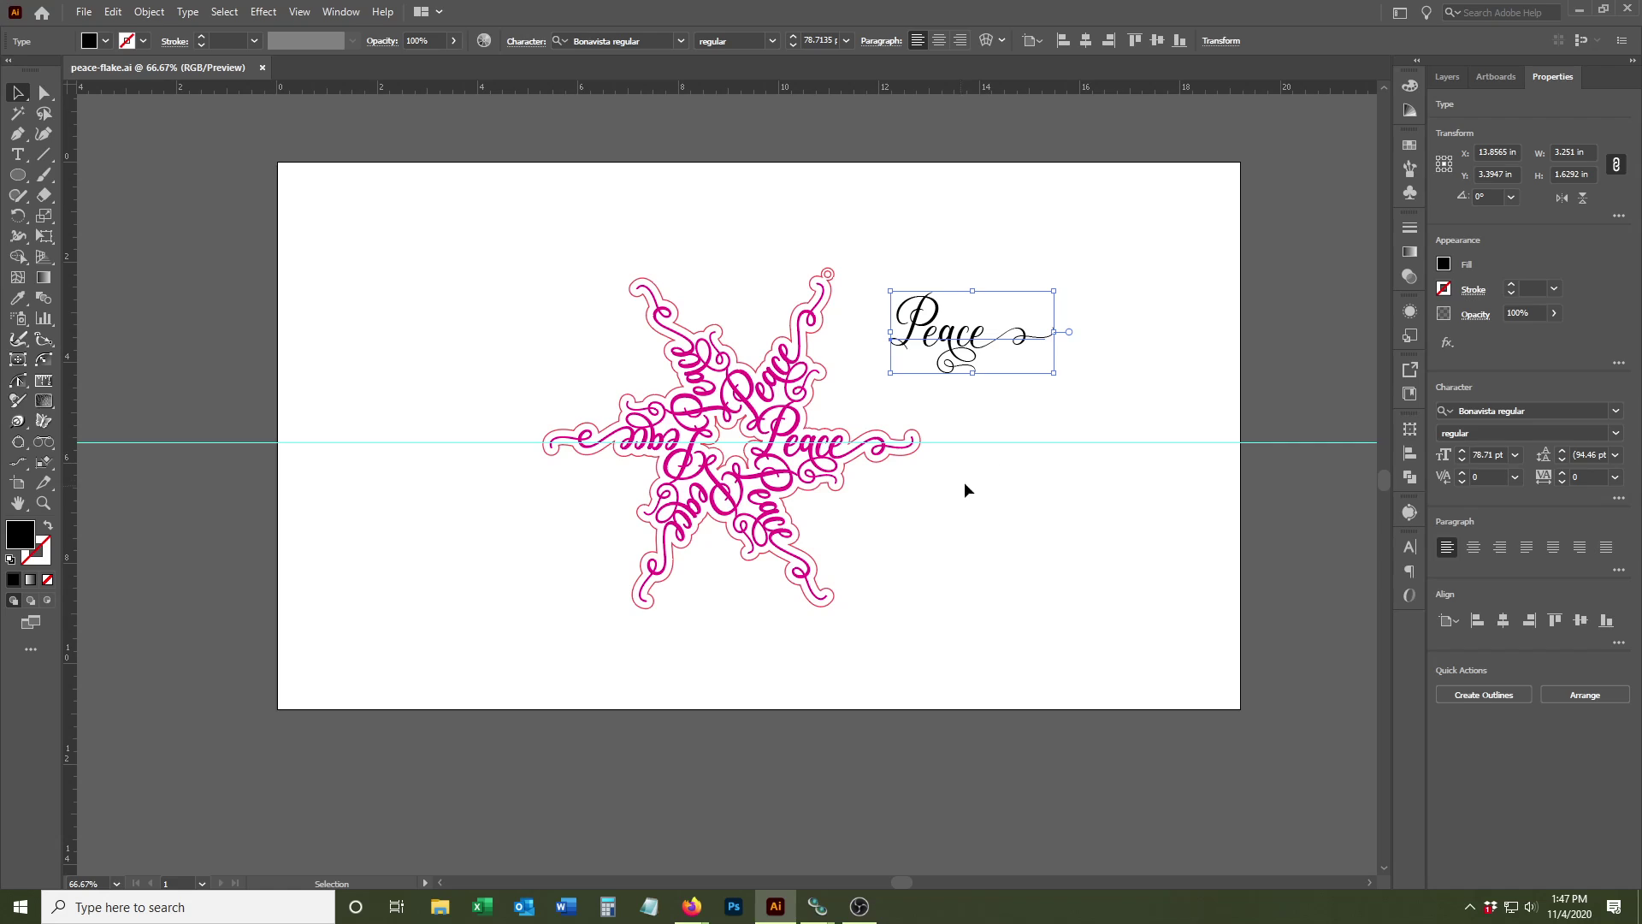
Step: Copy the standalone Peace text and create a new 19.2 x 10.9 in print document
{"action": "left_click", "coordinate": [946, 403]}
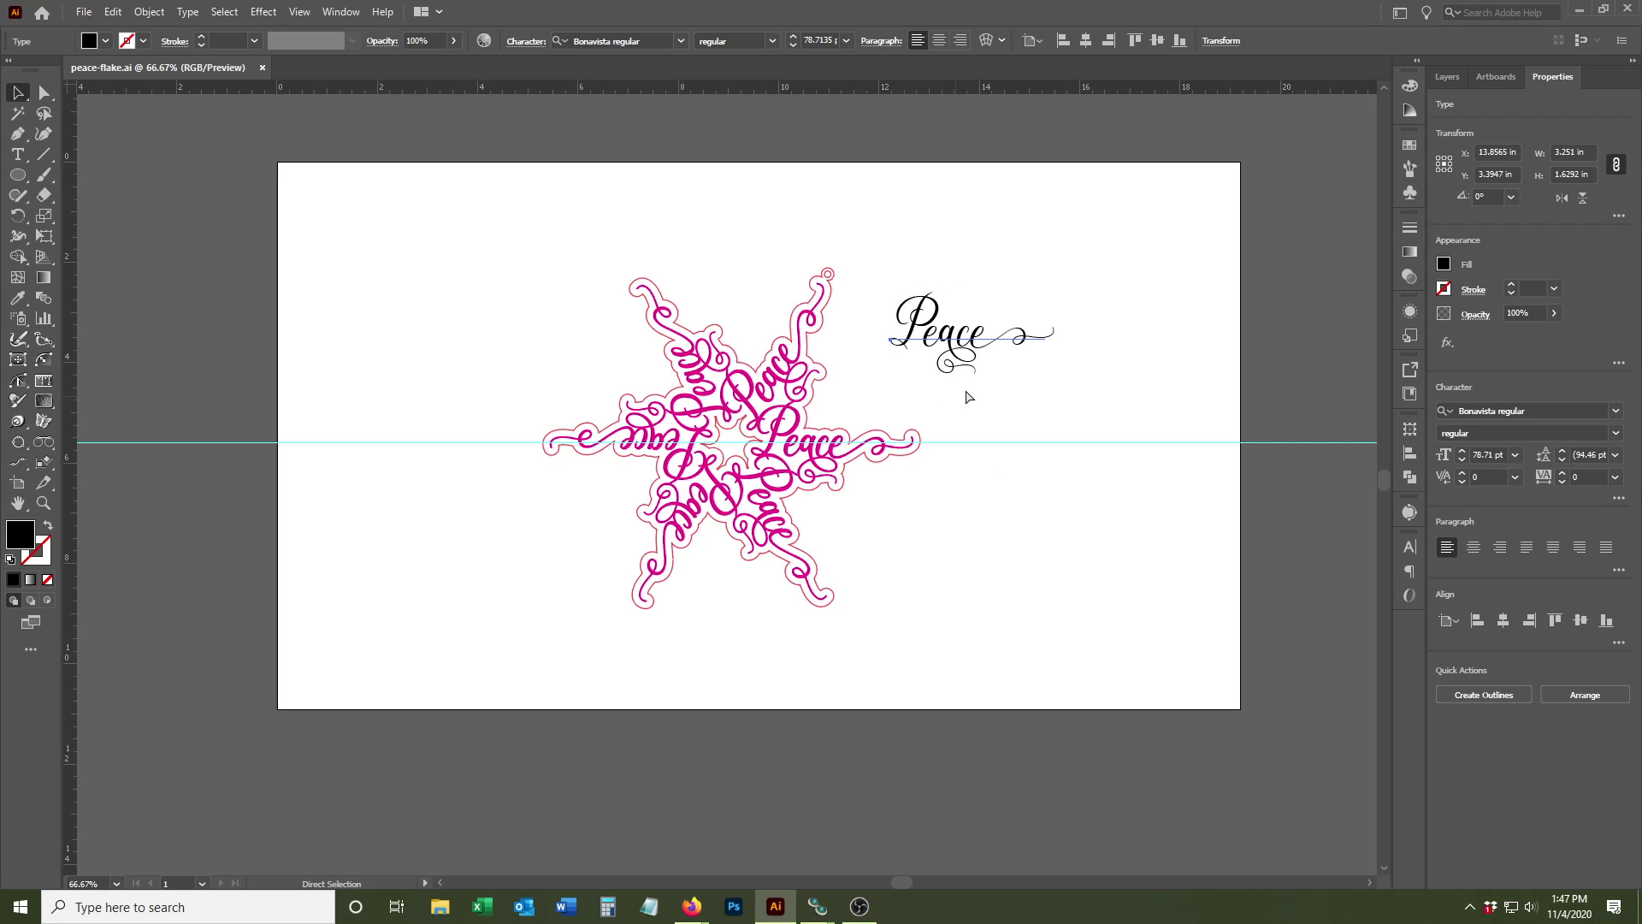
{"action": "left_click", "coordinate": [1005, 342]}
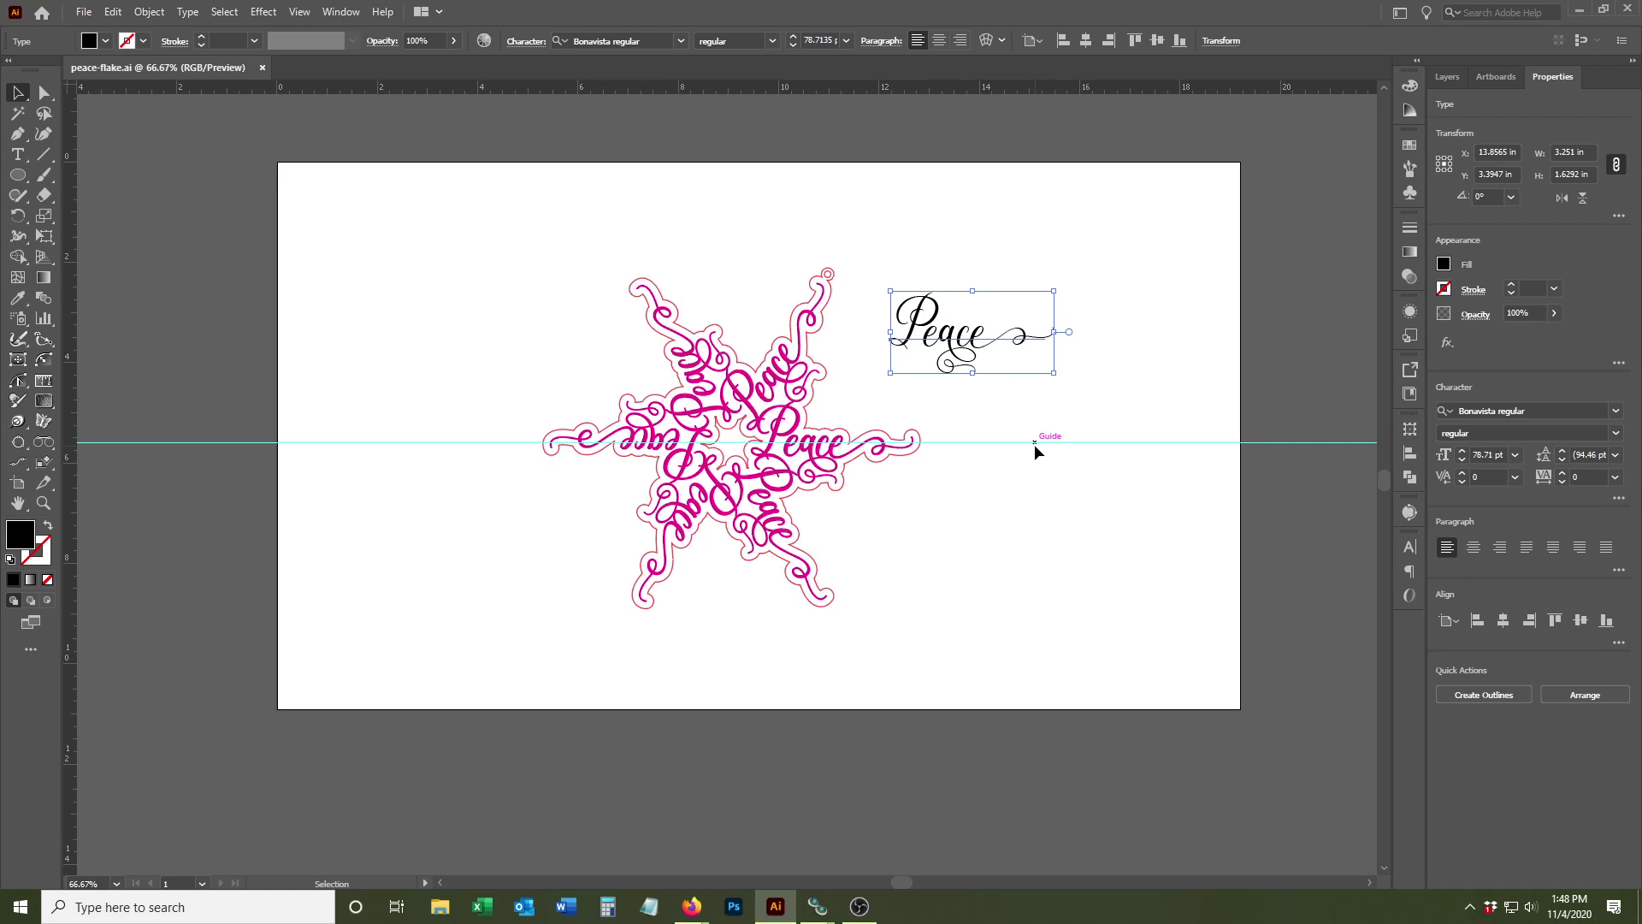
{"action": "key", "text": "a"}
{"action": "key", "text": "v"}
{"action": "key", "text": "ctrl+n"}
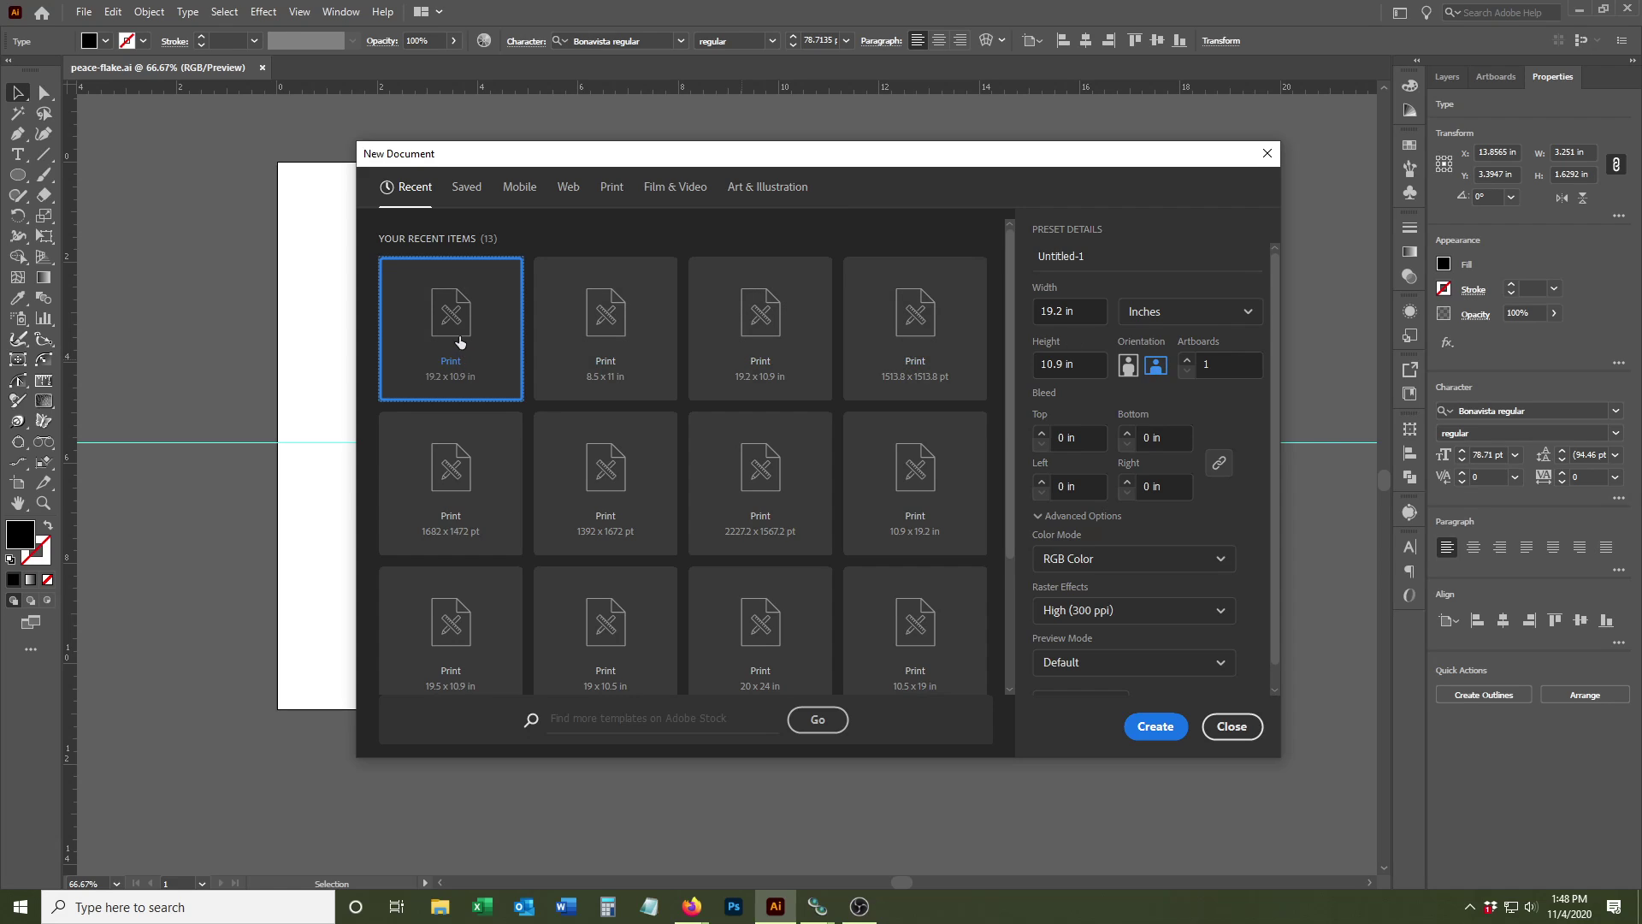
{"action": "left_click", "coordinate": [1156, 725]}
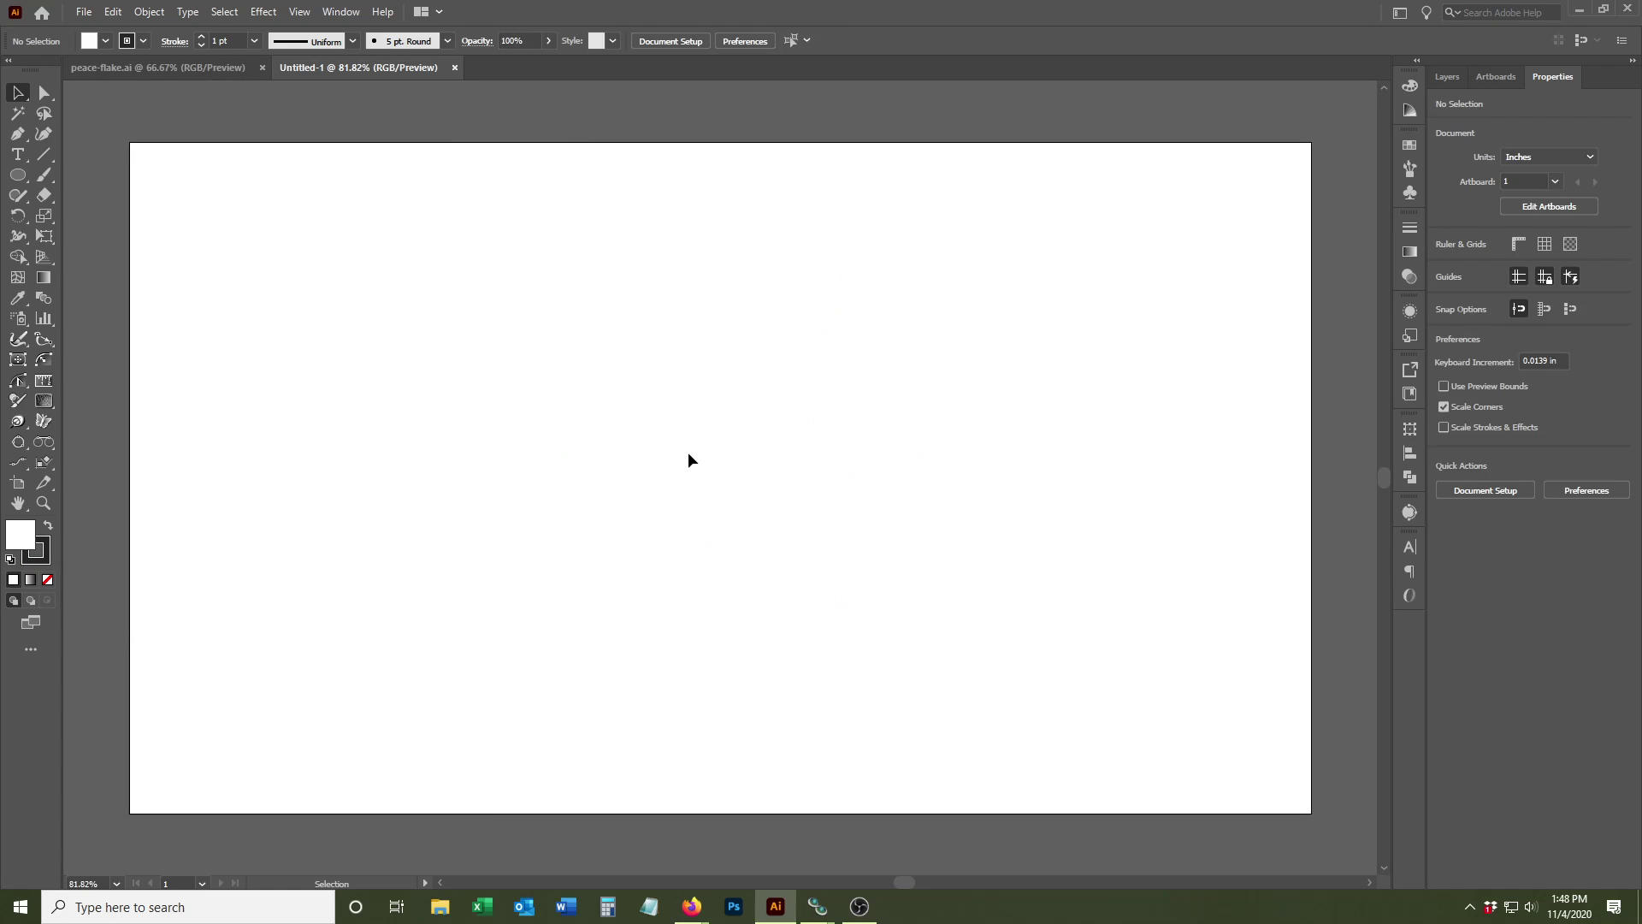
Step: Paste the Peace text and nudge it near the artboard centre, around X 11.2255 in
{"action": "key", "text": "ctrl+v"}
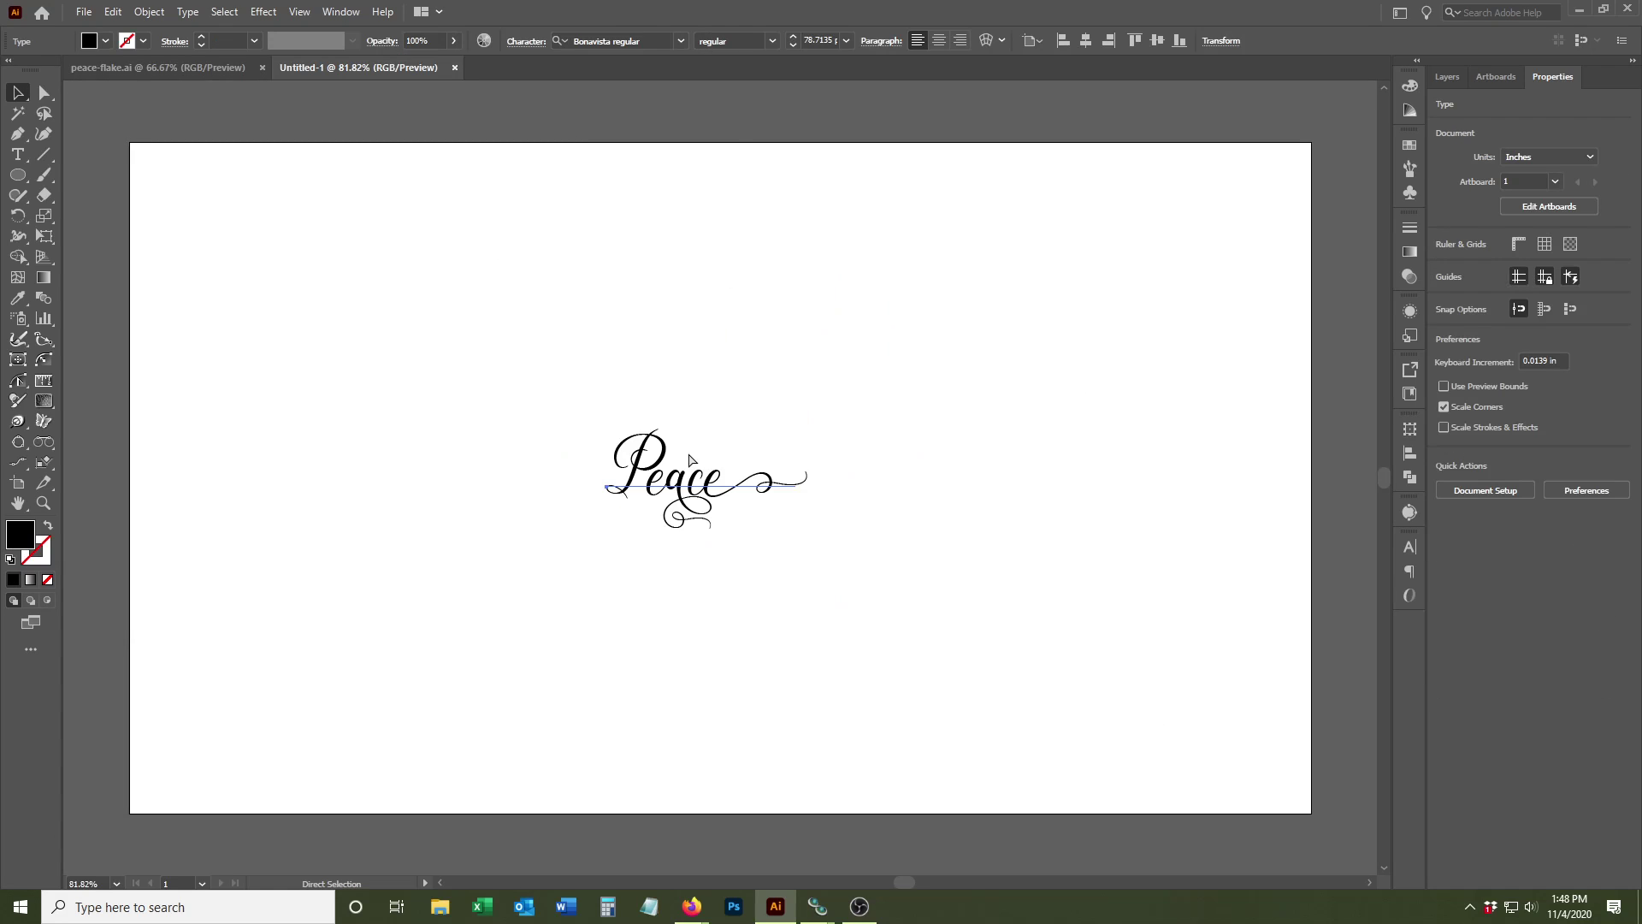
{"action": "left_click_drag", "start_coordinate": [689, 462], "coordinate": [767, 373]}
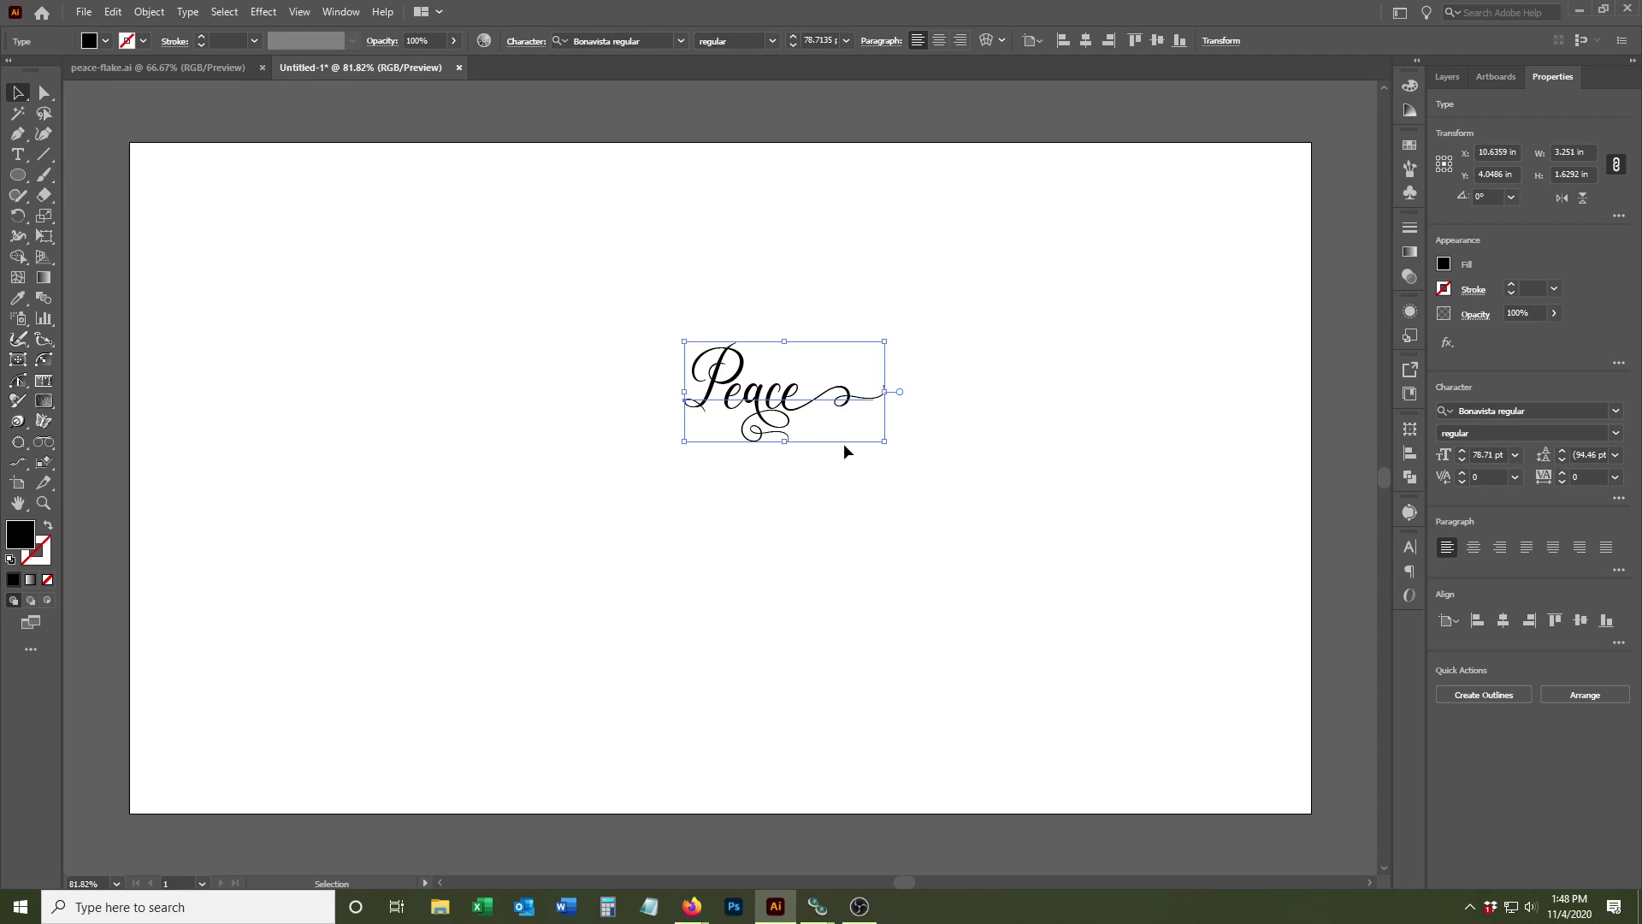
{"action": "left_click_drag", "start_coordinate": [779, 403], "coordinate": [778, 432]}
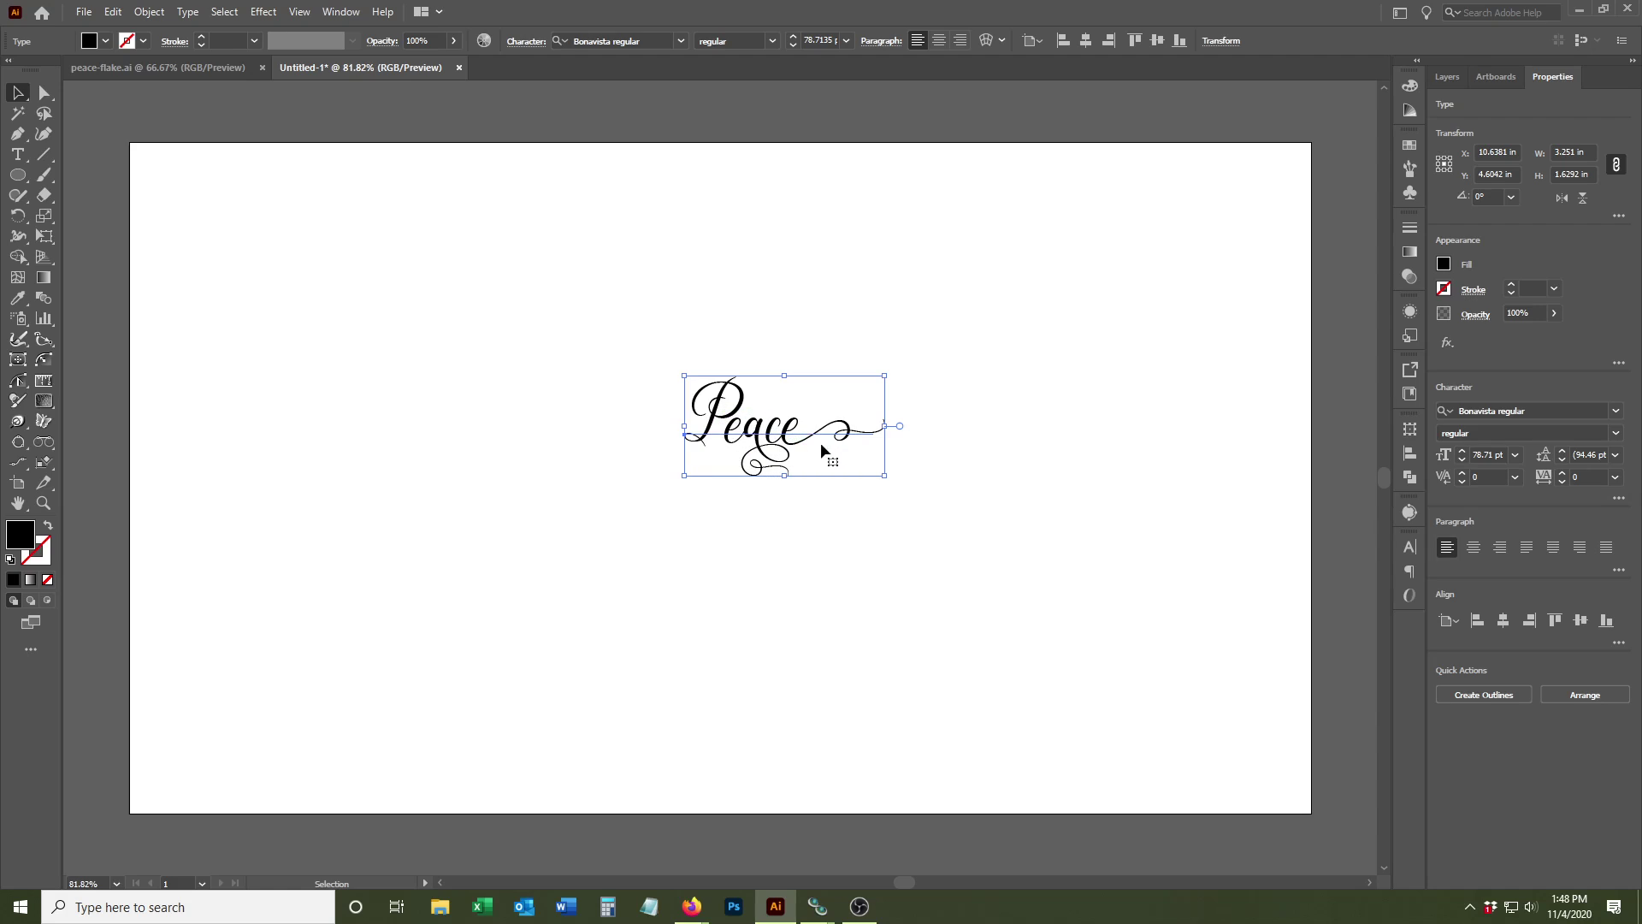
{"action": "left_click_drag", "start_coordinate": [792, 473], "coordinate": [829, 474]}
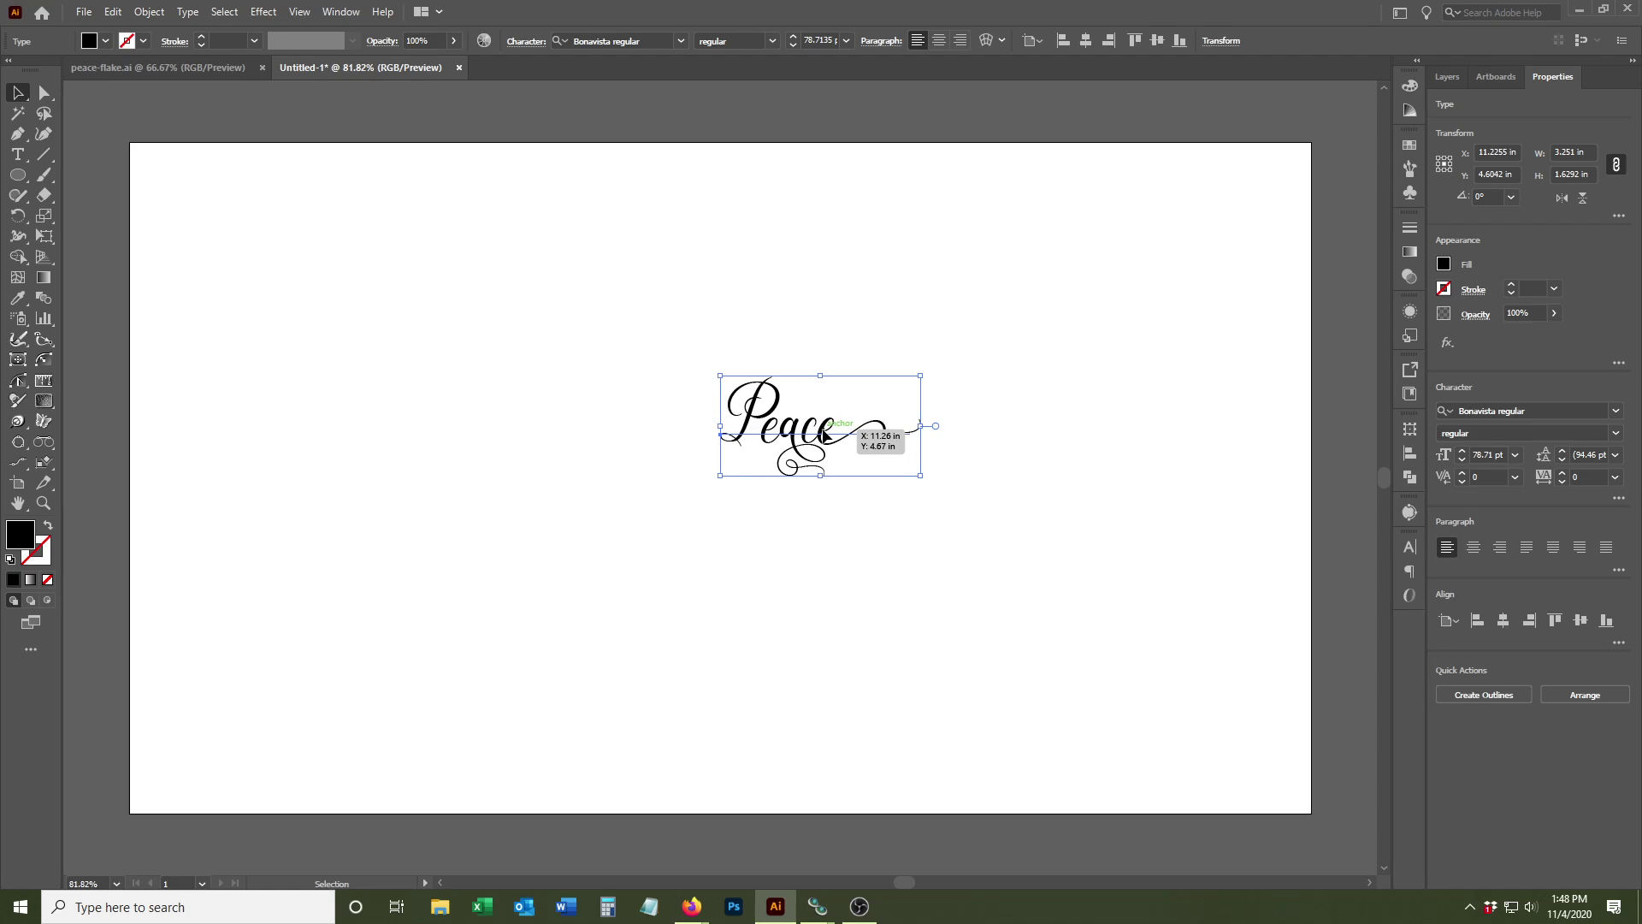
Step: Replace the final e's long swash with the middle, shorter curly flourish glyph alternate
{"action": "double_click", "coordinate": [824, 437]}
{"action": "left_click_drag", "start_coordinate": [823, 436], "coordinate": [887, 434]}
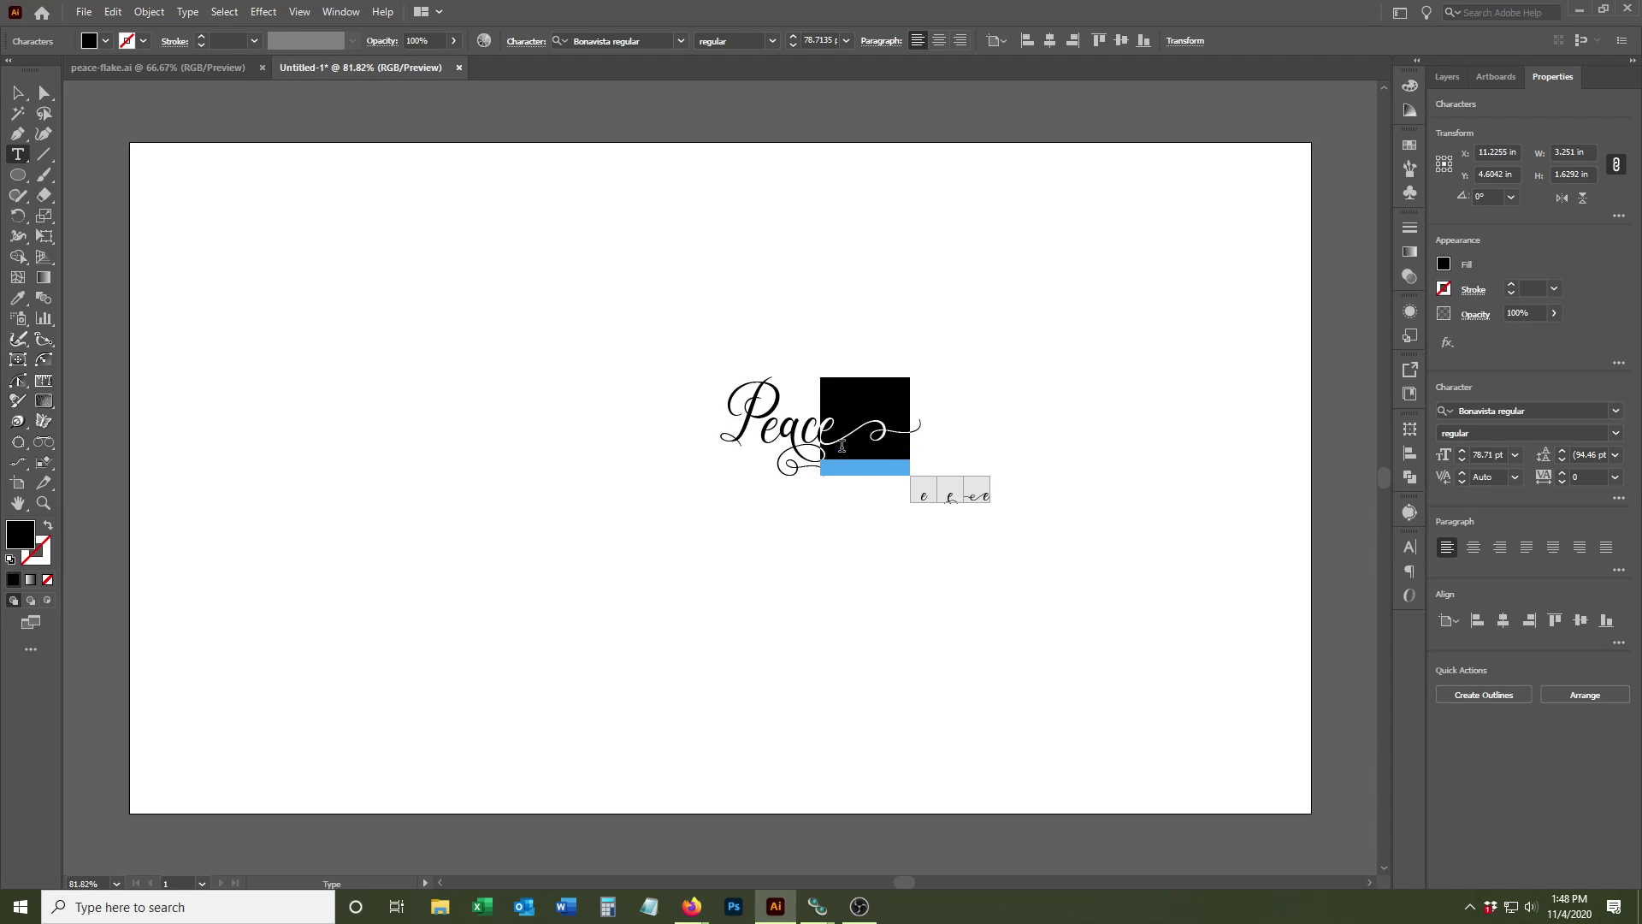
{"action": "left_click", "coordinate": [953, 496]}
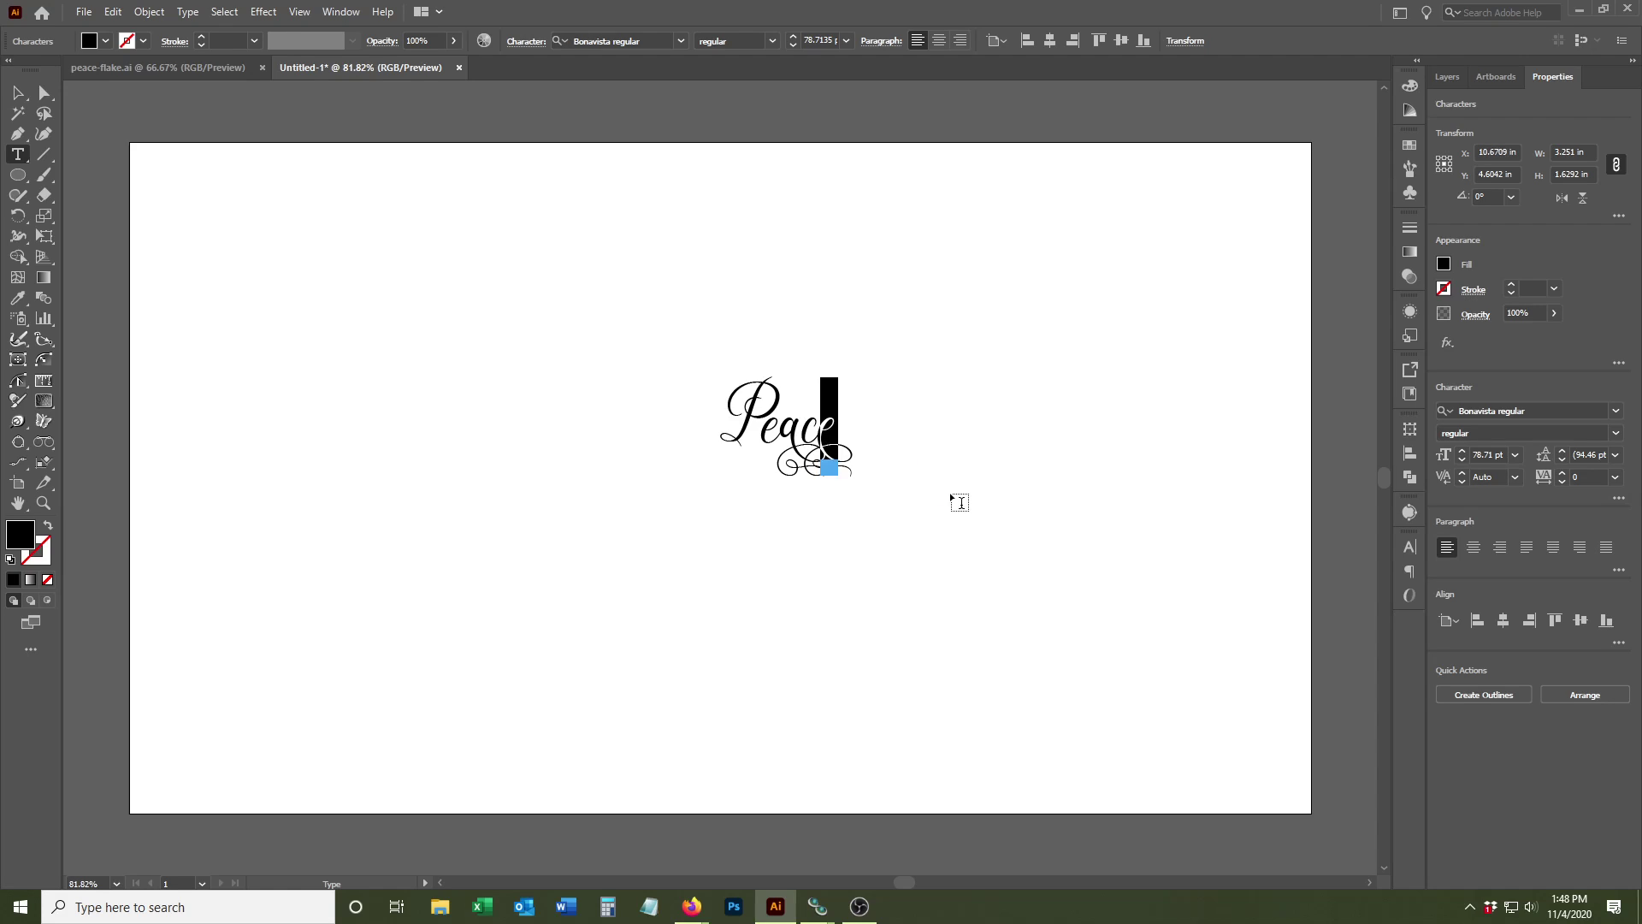
{"action": "left_click", "coordinate": [20, 97]}
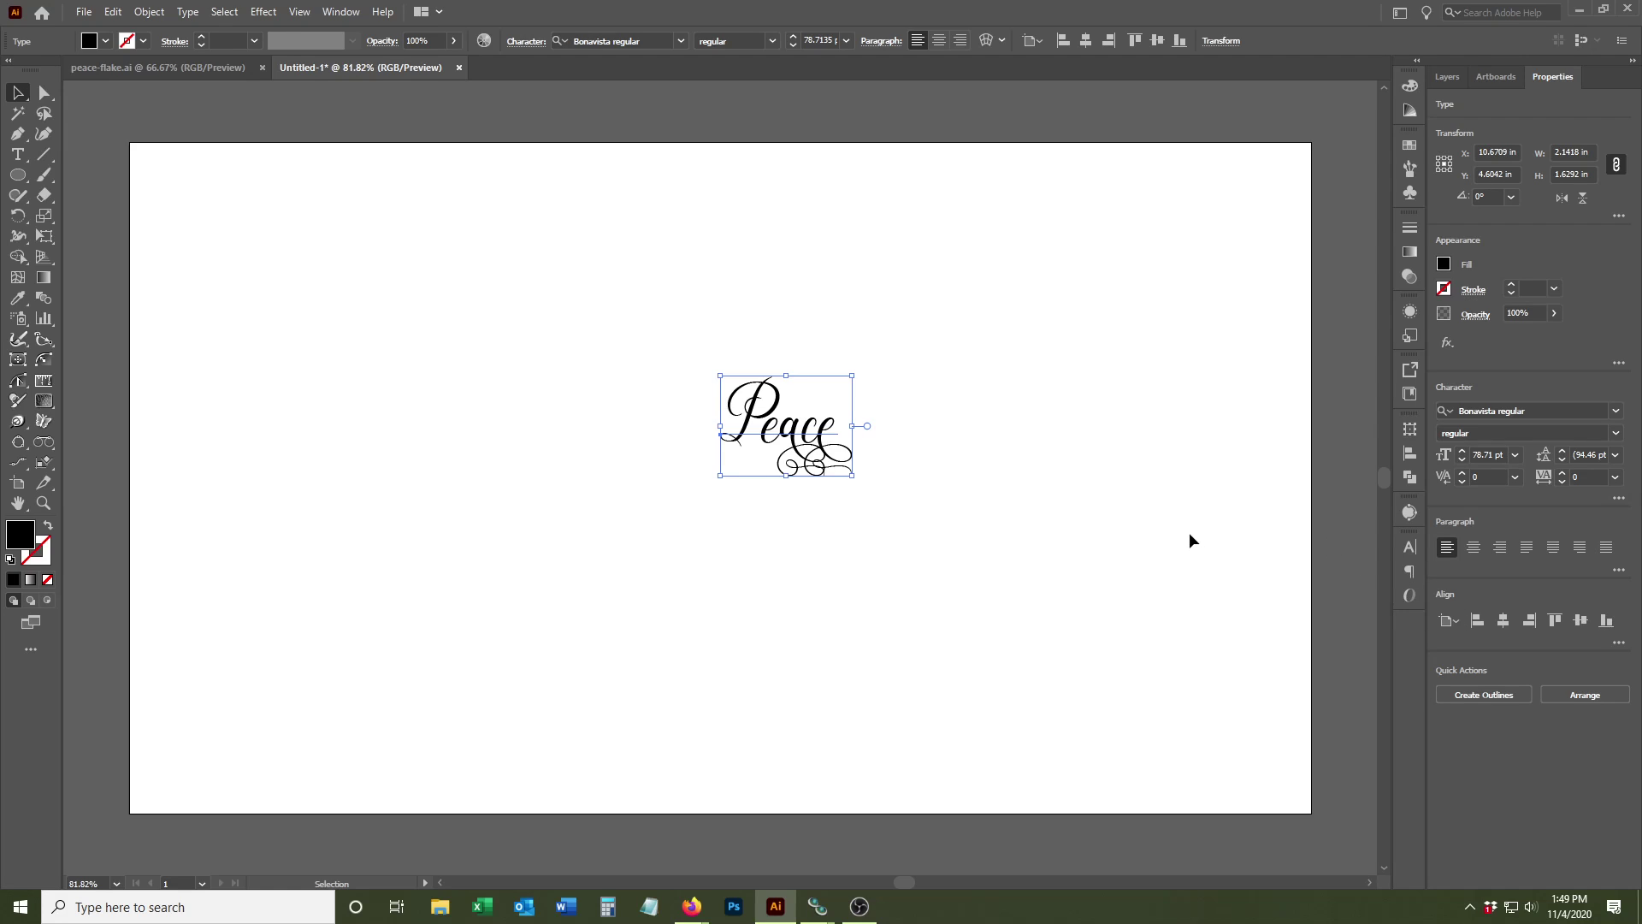
Step: Browse the list of available panels, then reselect the Peace text
{"action": "left_click", "coordinate": [334, 17]}
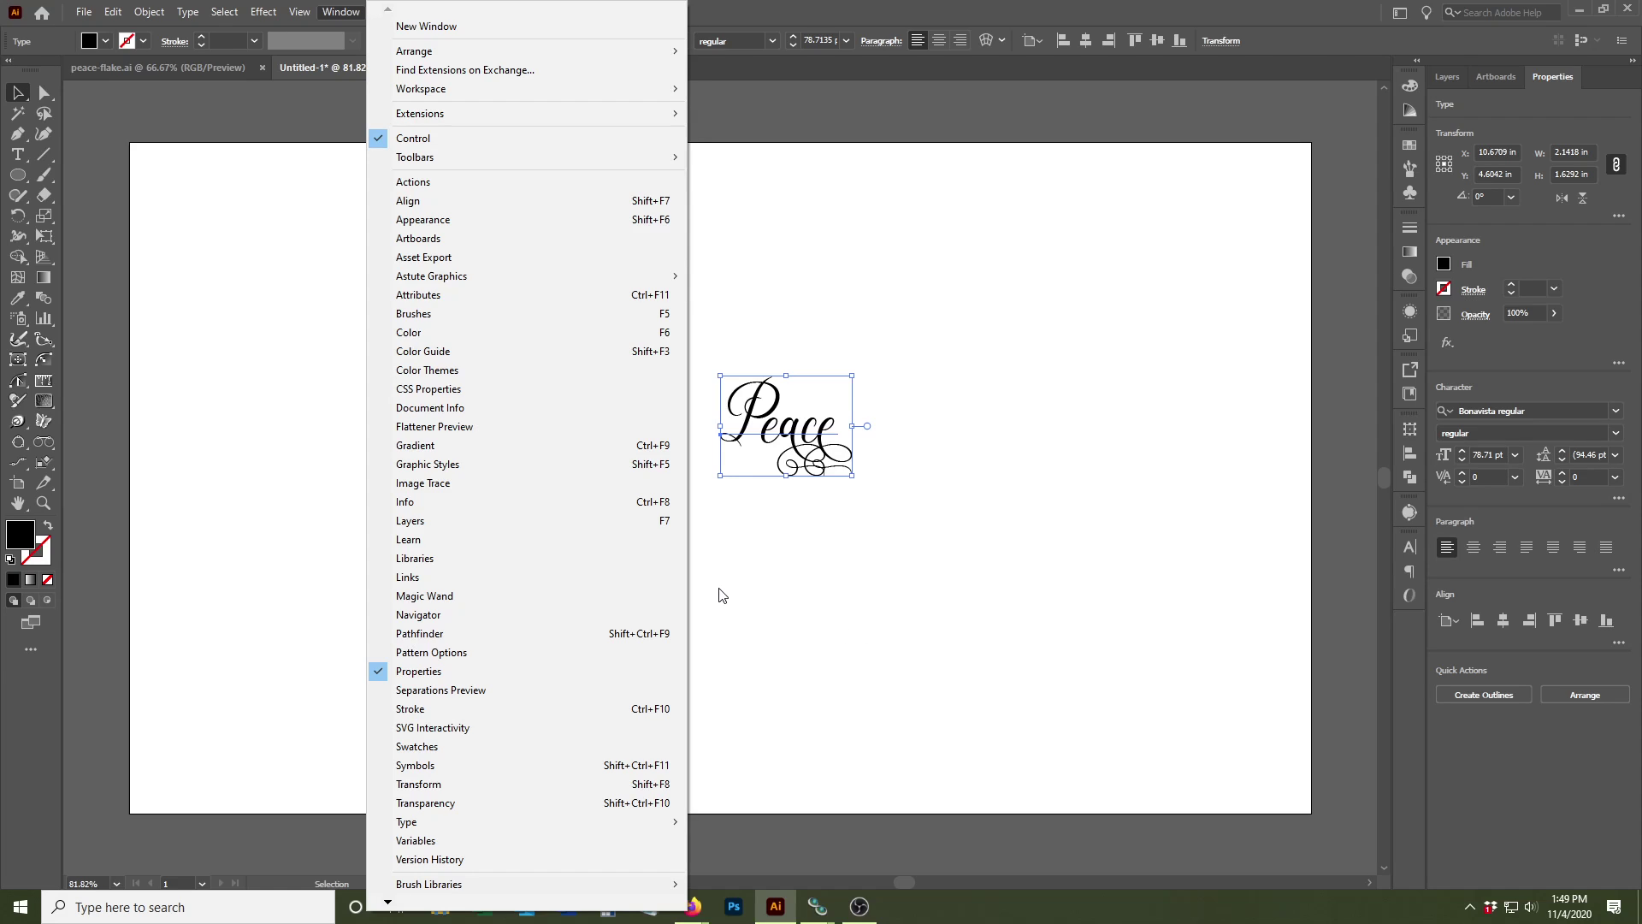
{"action": "left_click", "coordinate": [833, 590]}
{"action": "left_click", "coordinate": [790, 458]}
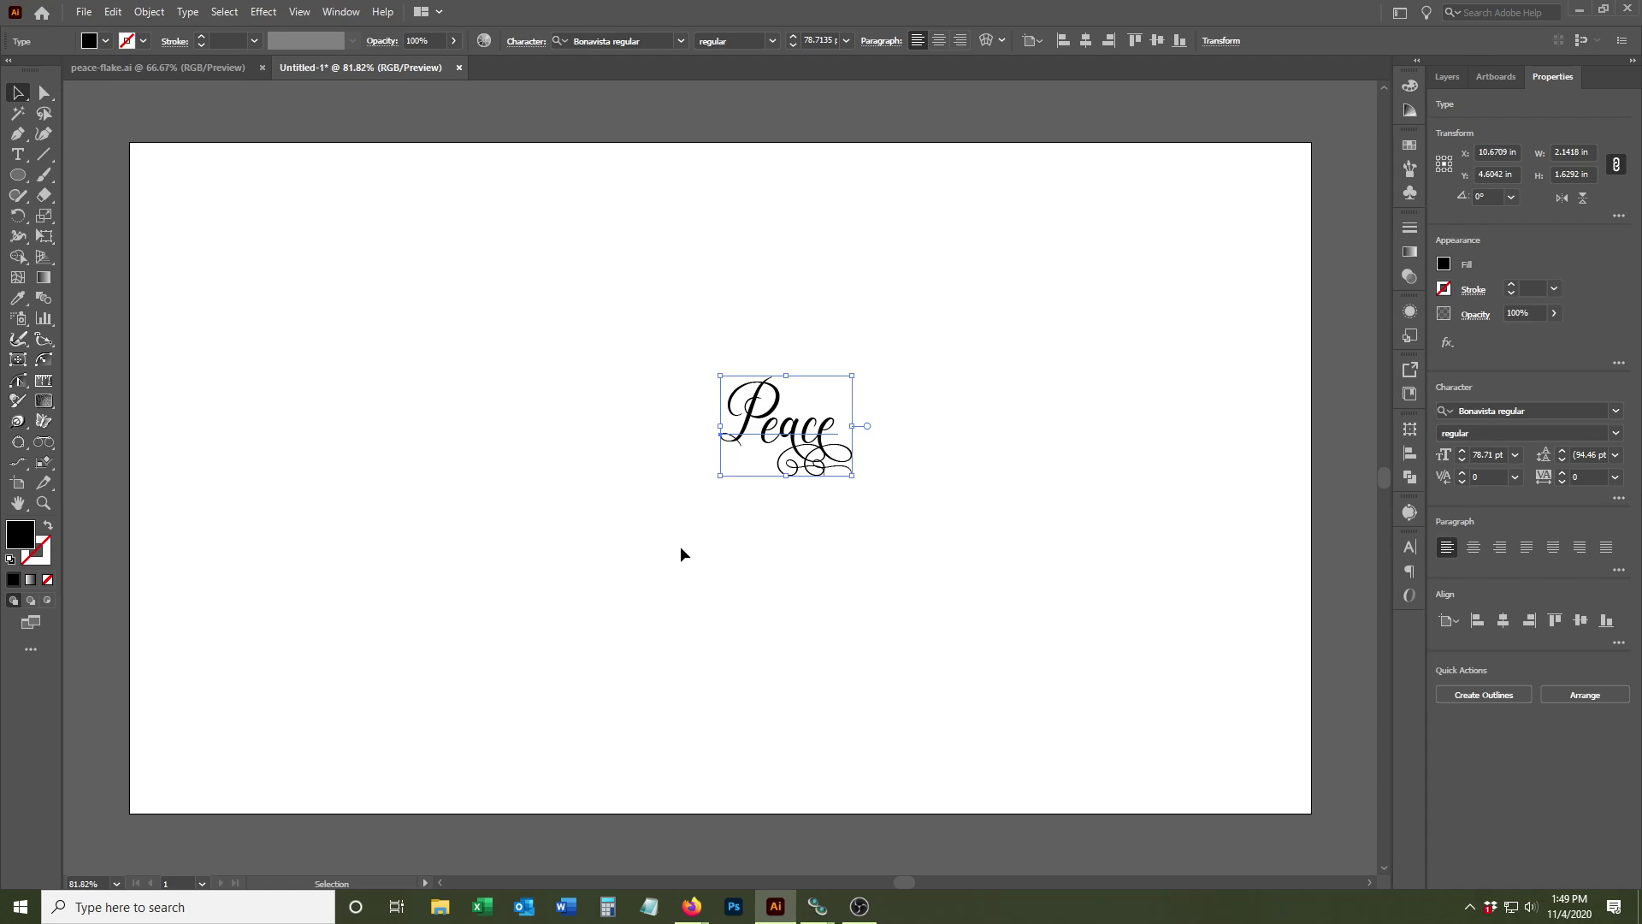
Step: Make 60° rotated copies of Peace around a centre left of the text, repeating for six spokes
{"action": "left_click", "coordinate": [19, 217]}
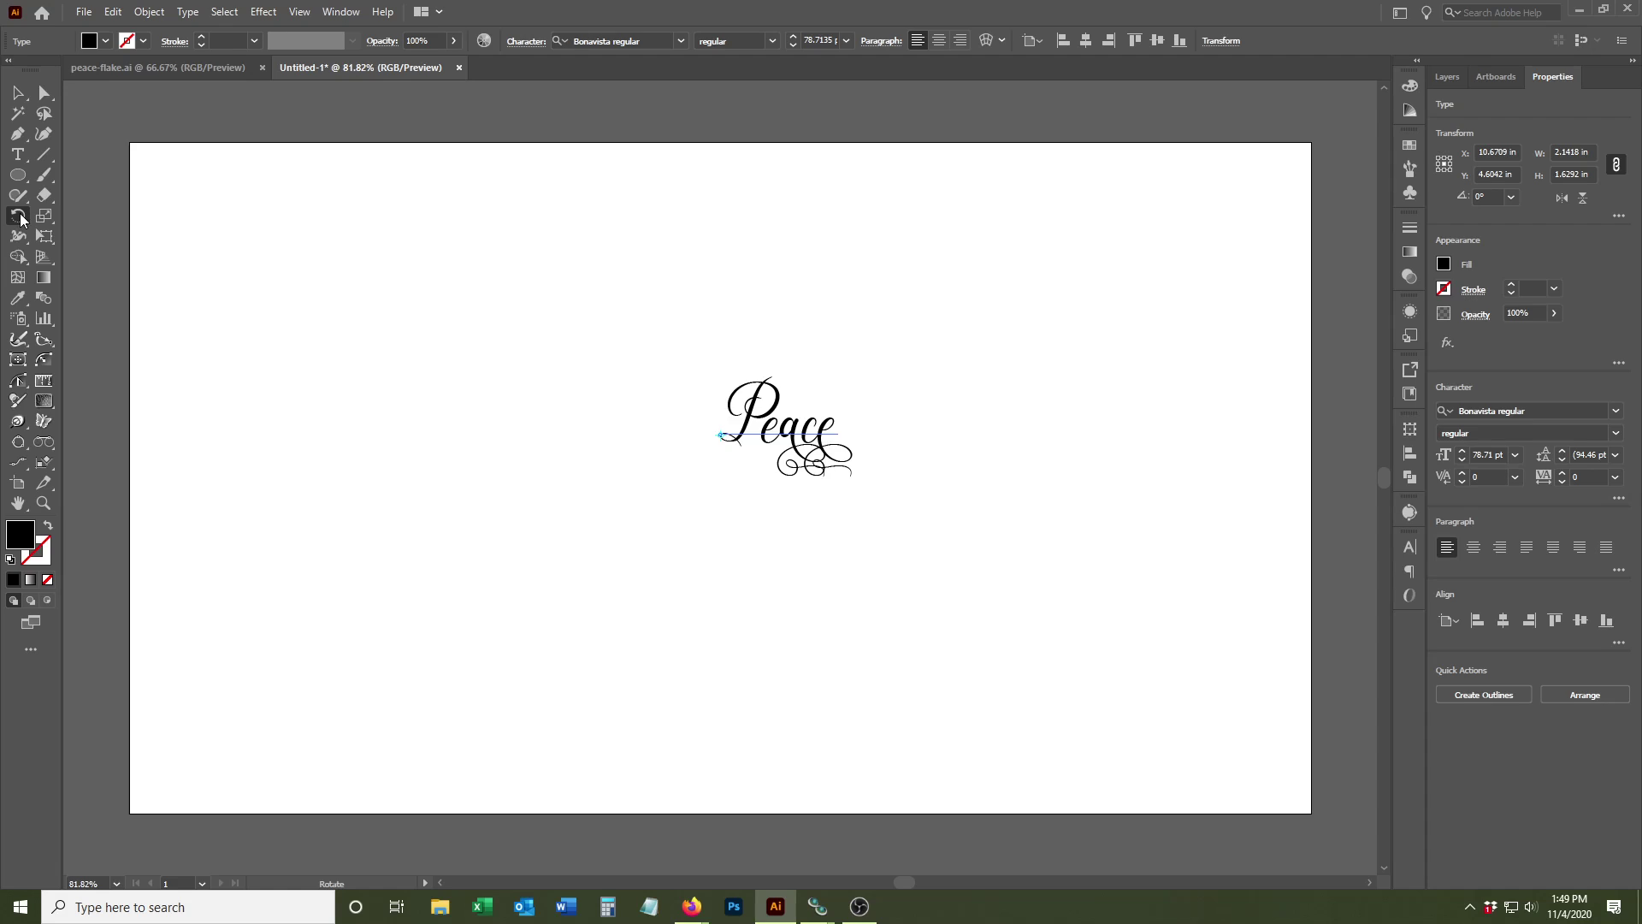
{"action": "left_click", "coordinate": [721, 435]}
{"action": "left_click", "coordinate": [682, 436], "text": "alt"}
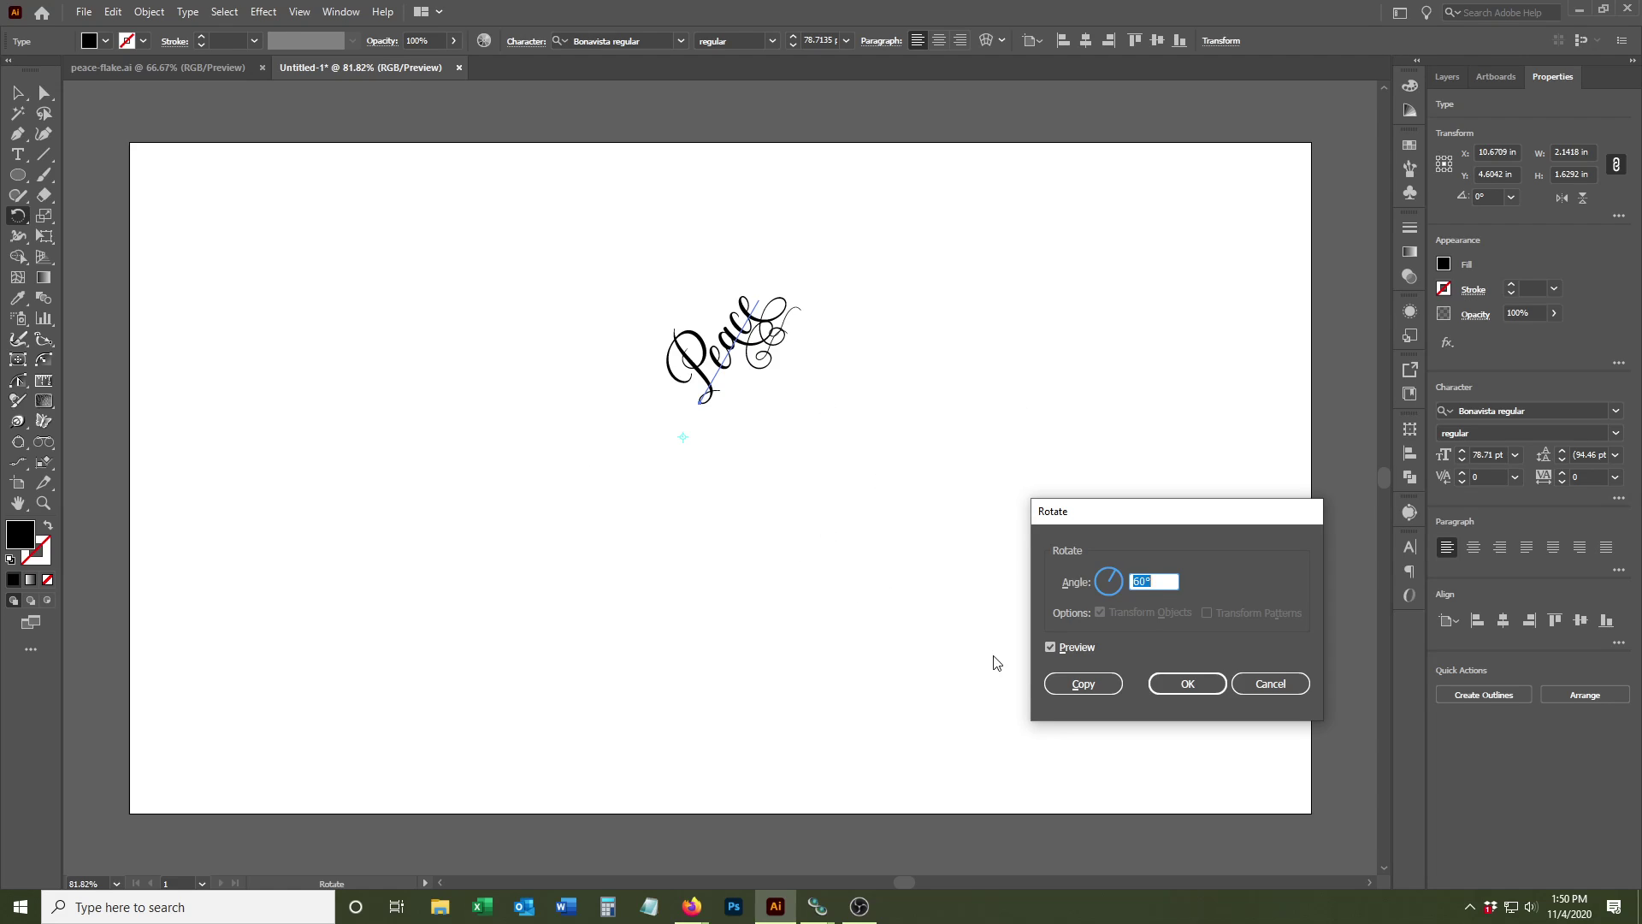
{"action": "left_click", "coordinate": [1070, 681]}
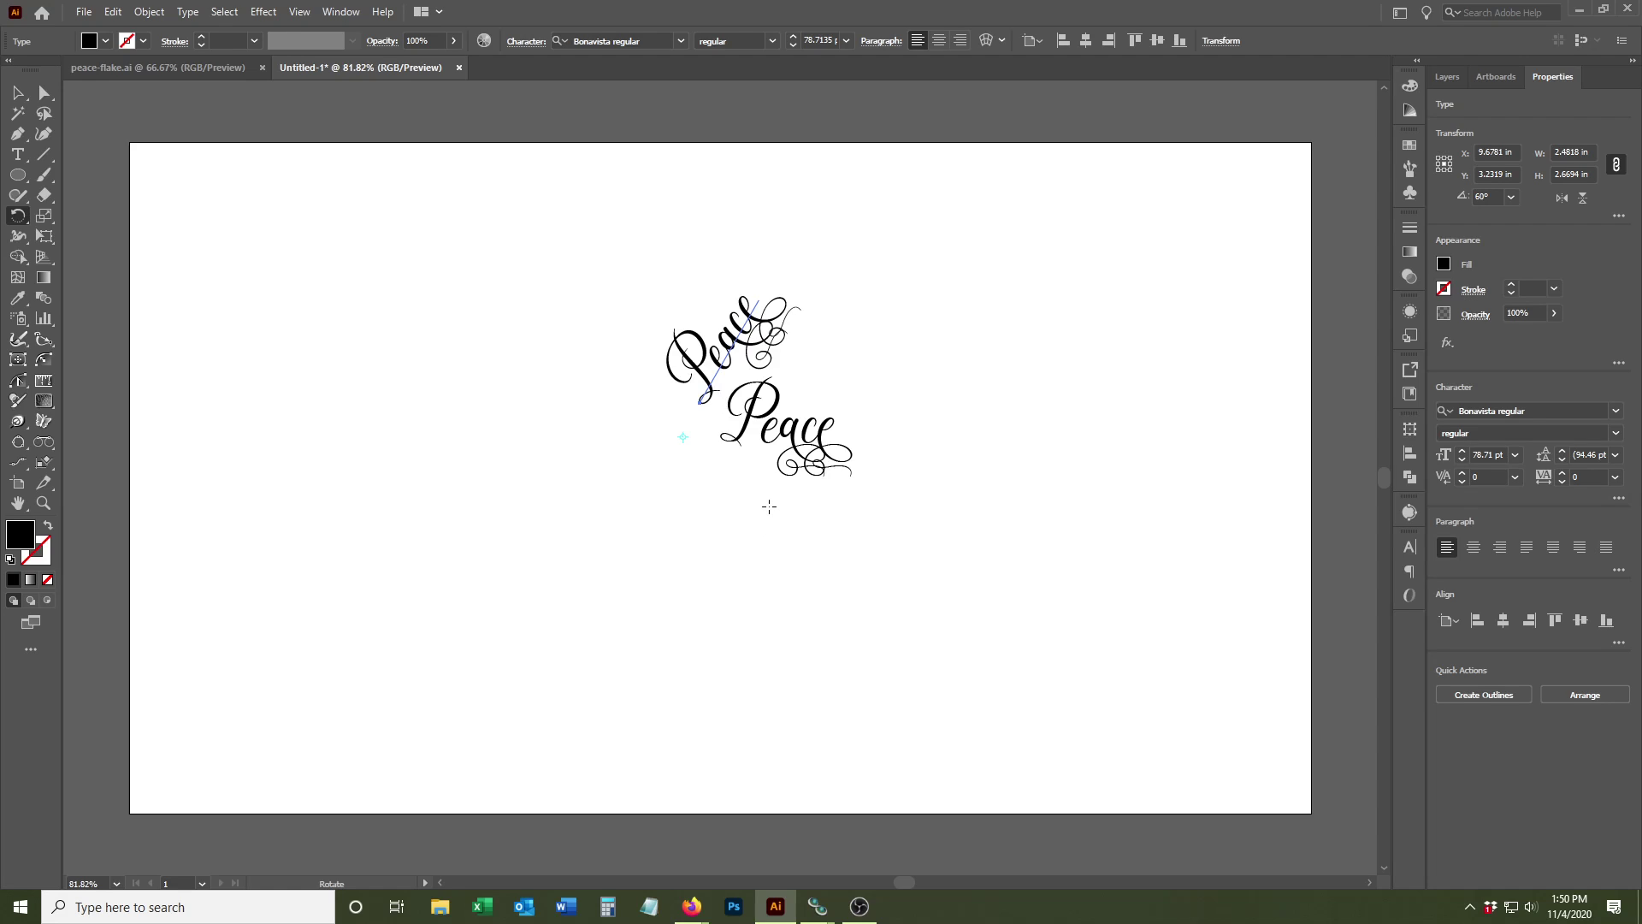
{"action": "key", "text": "ctrl"}
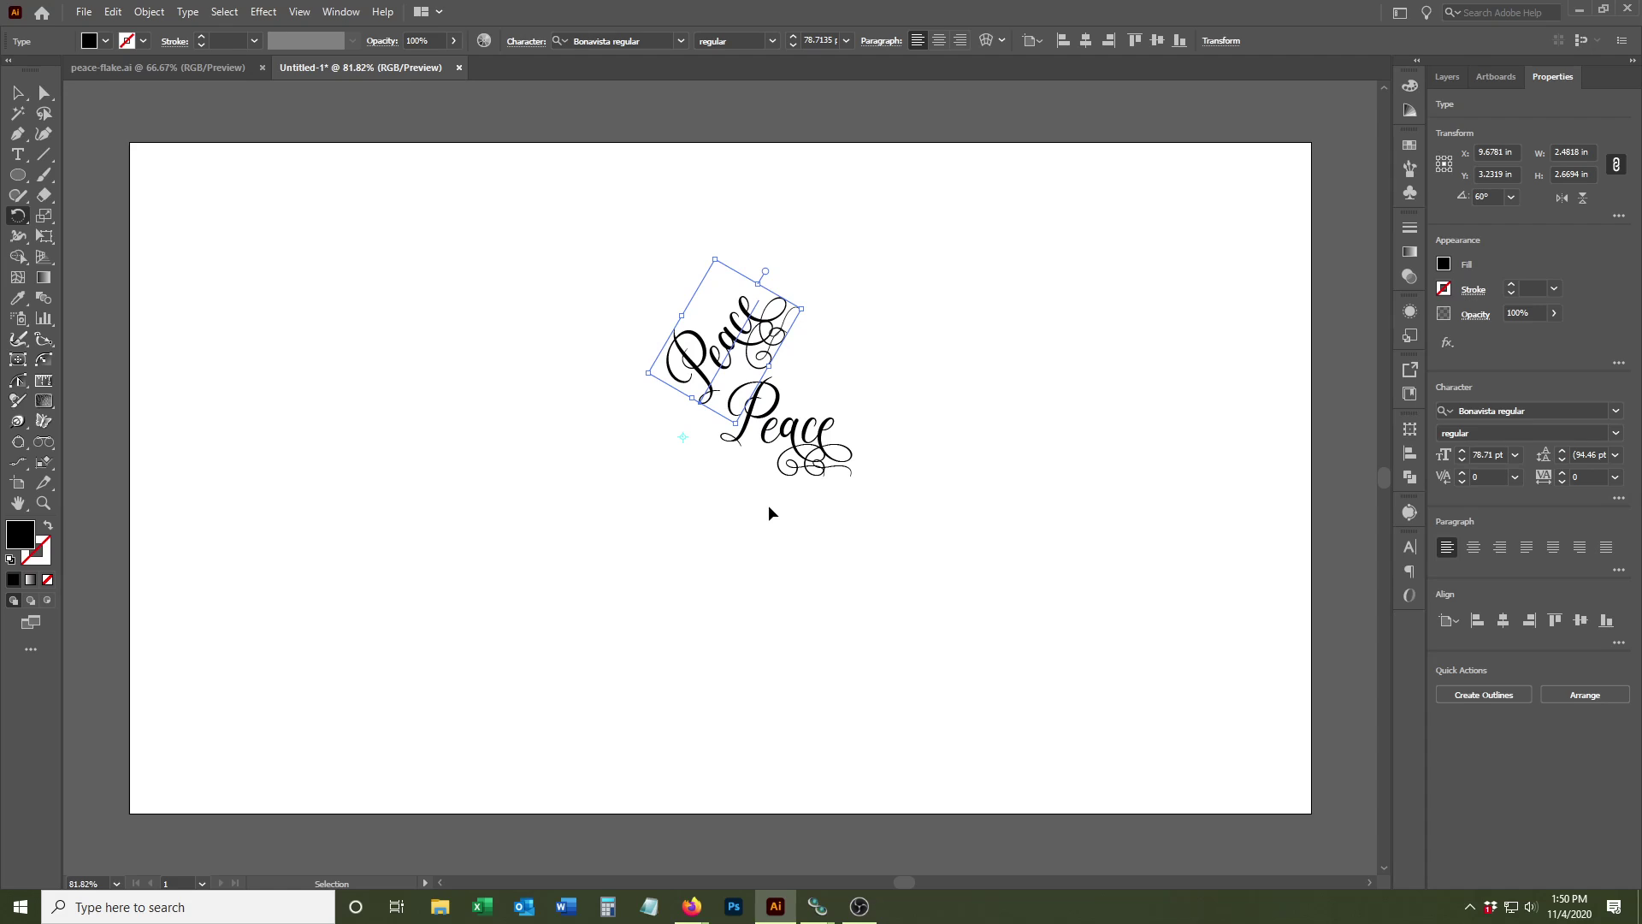
{"action": "key", "text": "ctrl+d"}
{"action": "key", "text": "ctrl+d"}
{"action": "key", "text": "ctrl+d"}
{"action": "key", "text": "ctrl+d"}
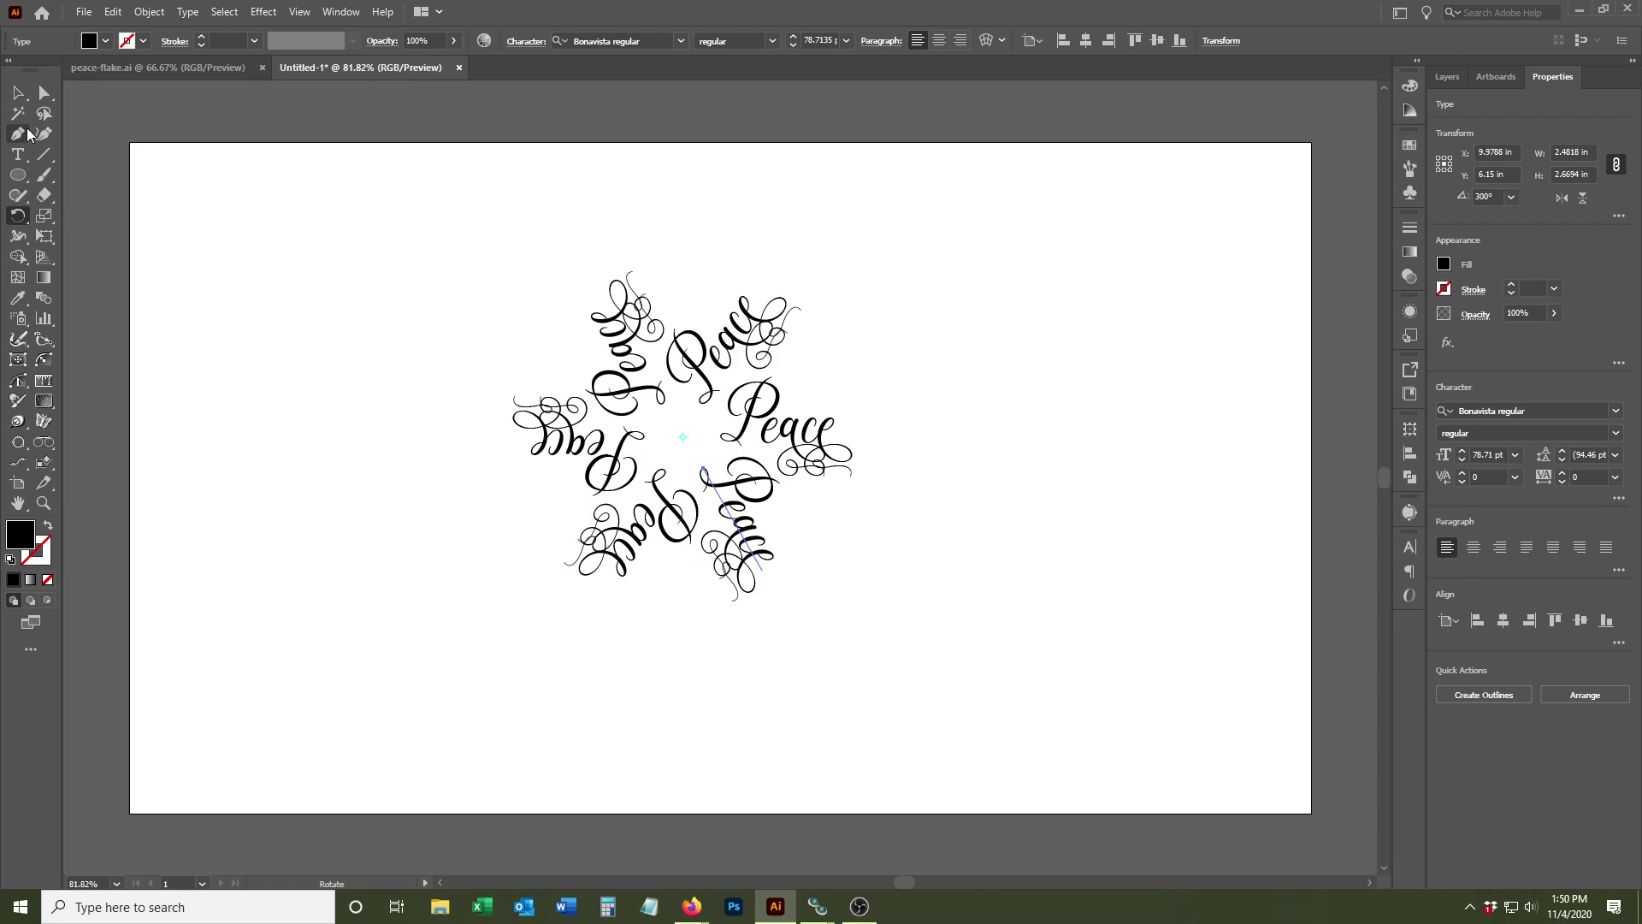
{"action": "left_click", "coordinate": [18, 93]}
{"action": "left_click", "coordinate": [340, 306]}
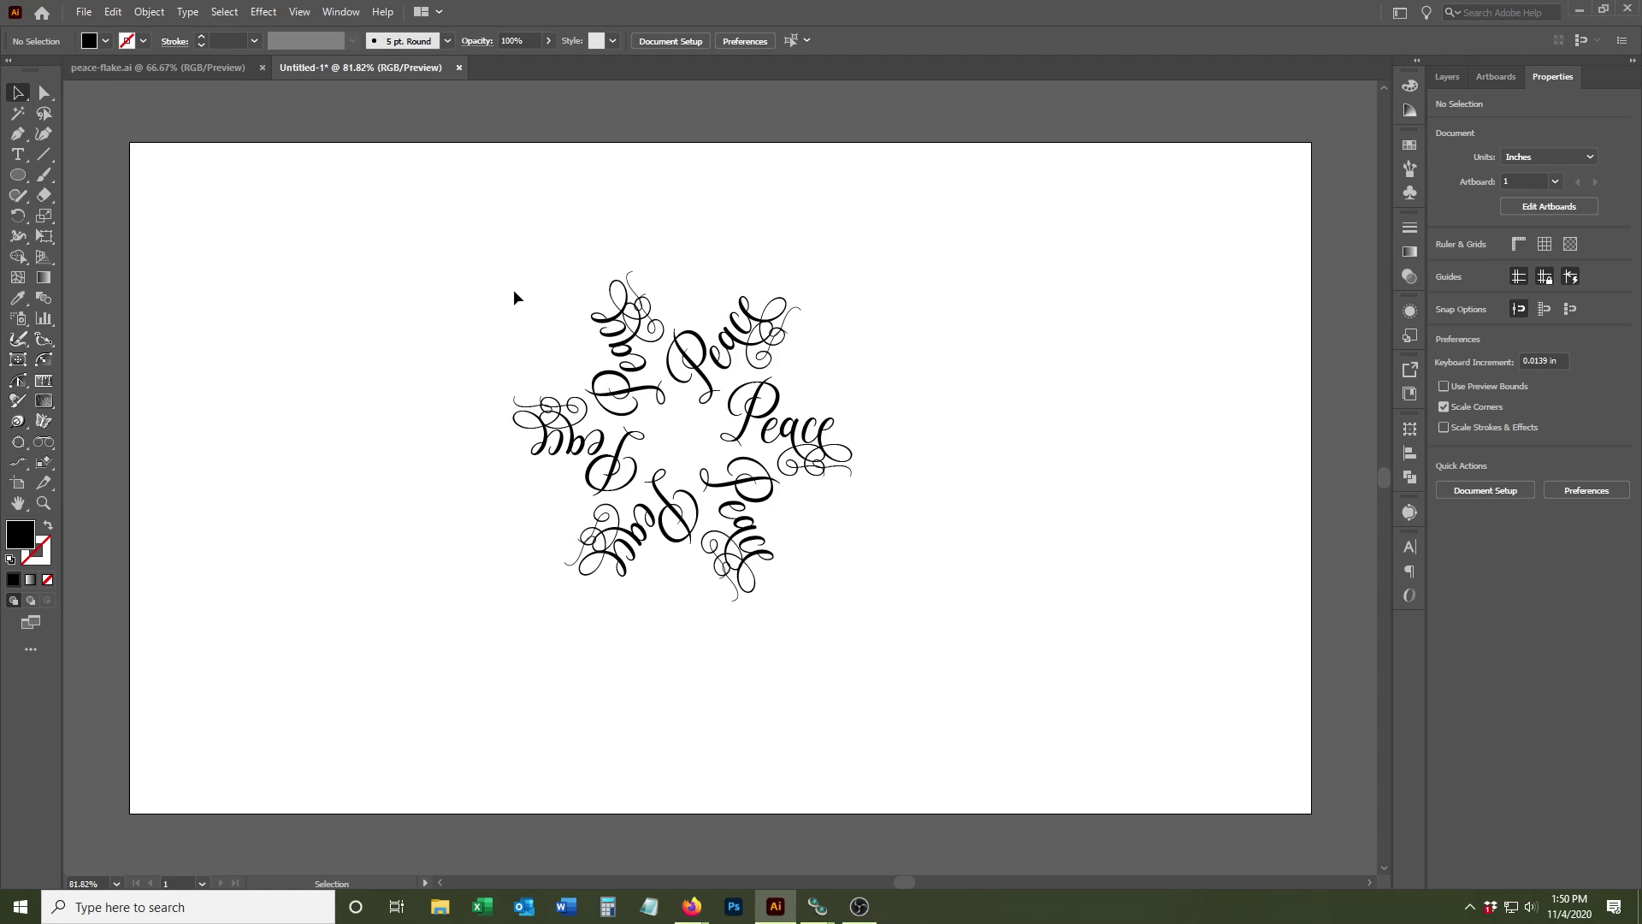
{"action": "left_click_drag", "start_coordinate": [539, 279], "coordinate": [782, 543]}
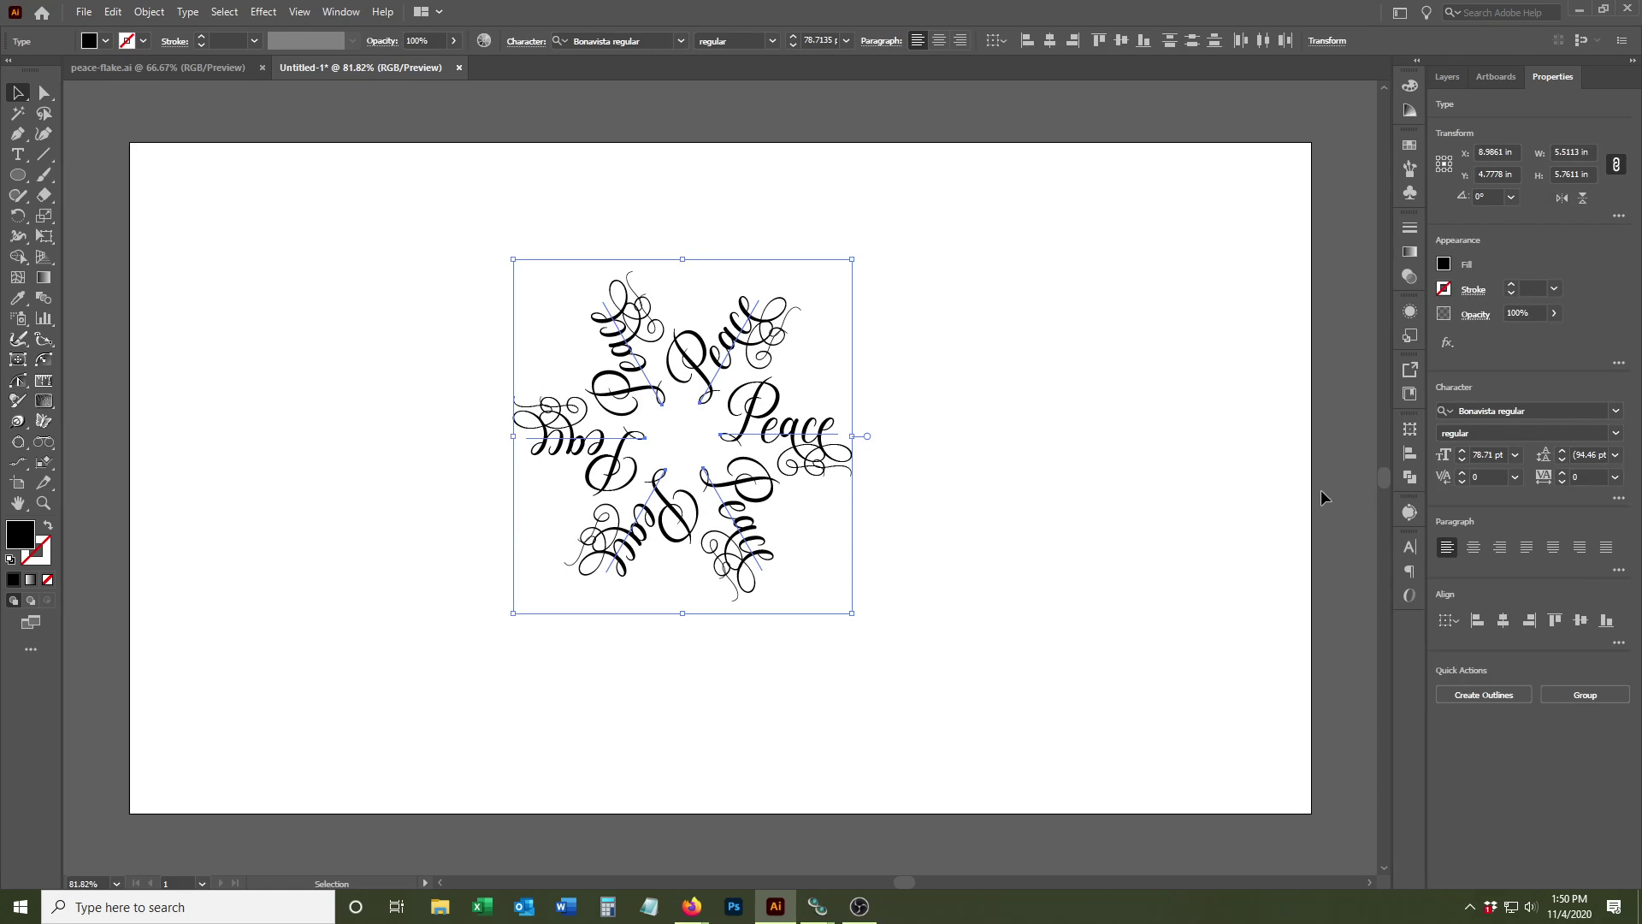
{"action": "left_click", "coordinate": [1616, 411]}
{"action": "left_click", "coordinate": [1616, 412]}
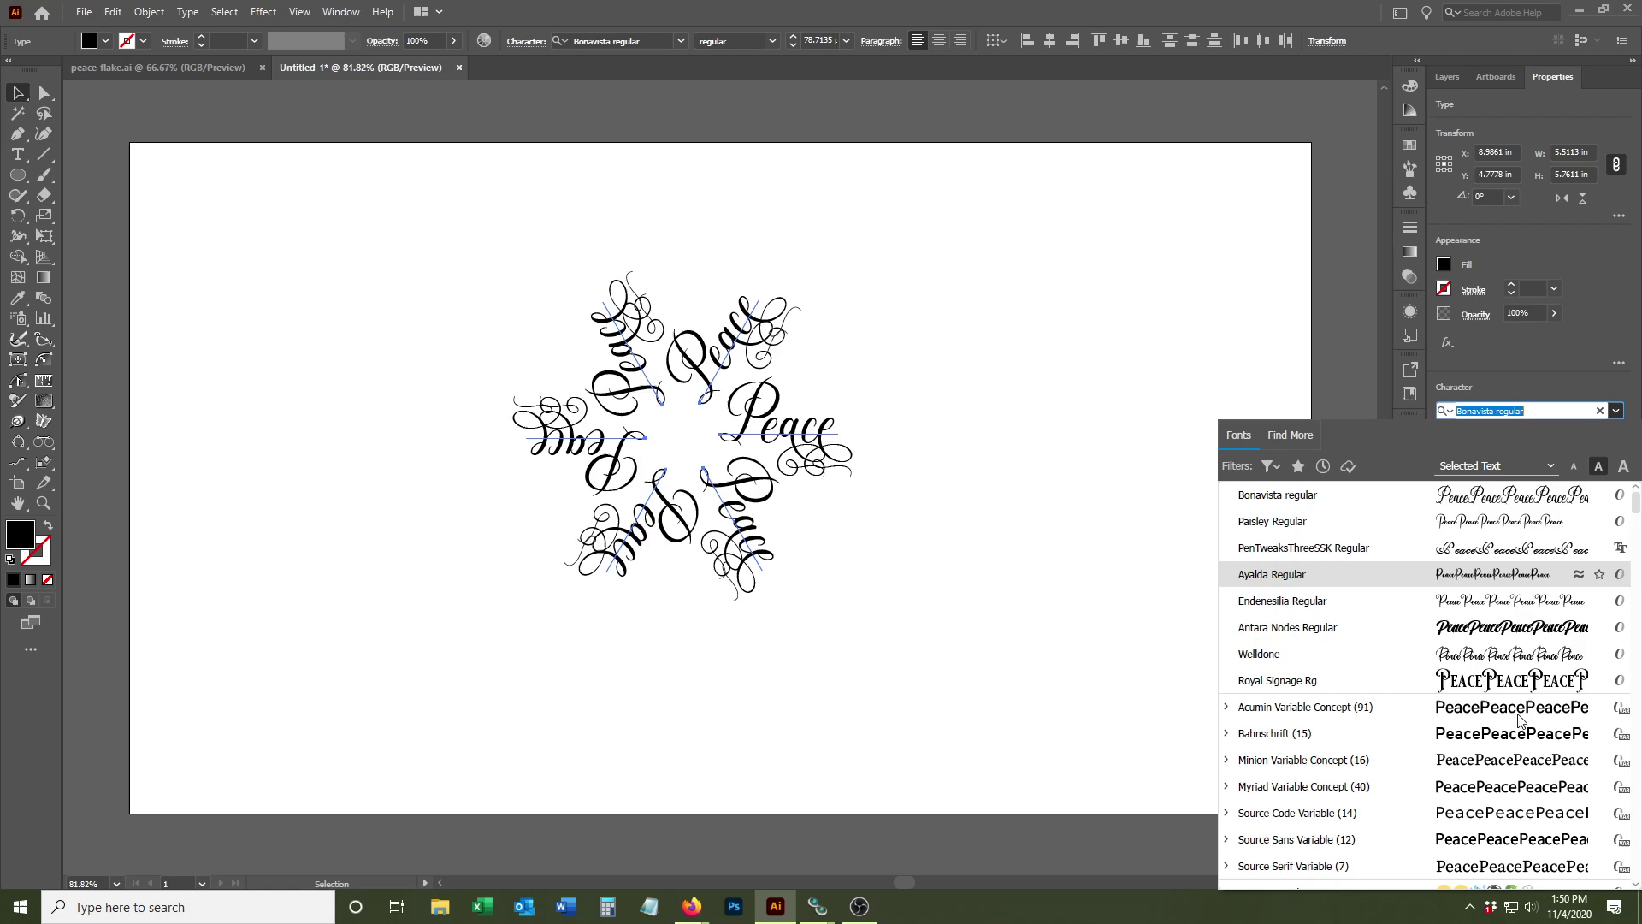
{"action": "scroll", "coordinate": [1517, 718], "scroll_direction": "down", "scroll_amount": 10}
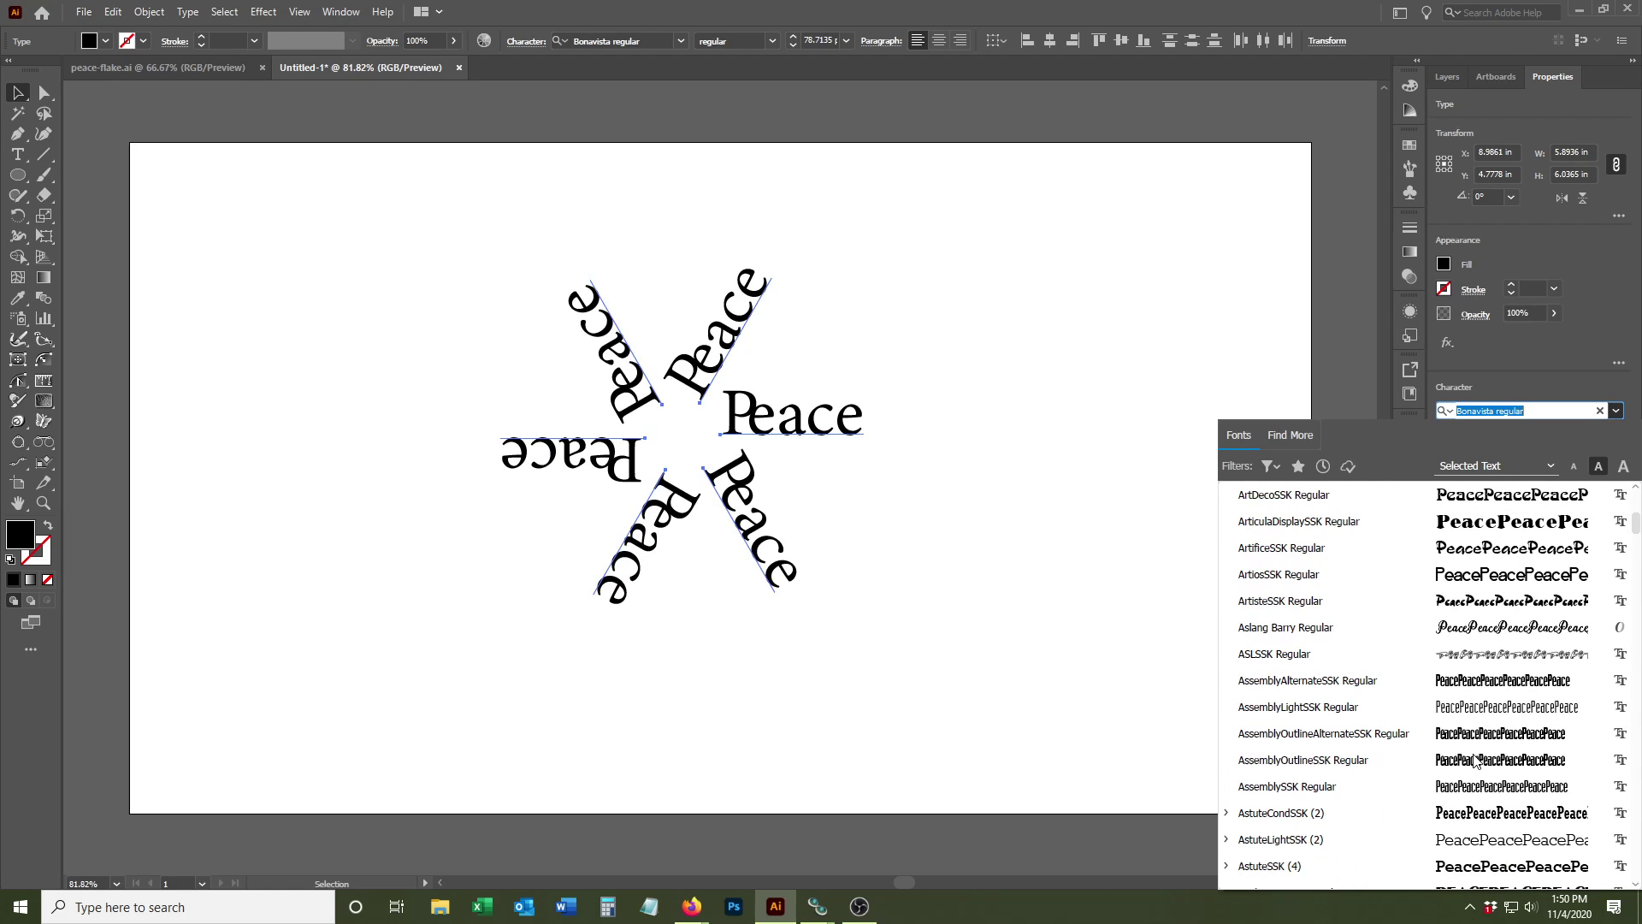
{"action": "scroll", "coordinate": [1471, 752], "scroll_direction": "down", "scroll_amount": 10}
{"action": "left_click", "coordinate": [1357, 616]}
{"action": "left_click", "coordinate": [864, 261]}
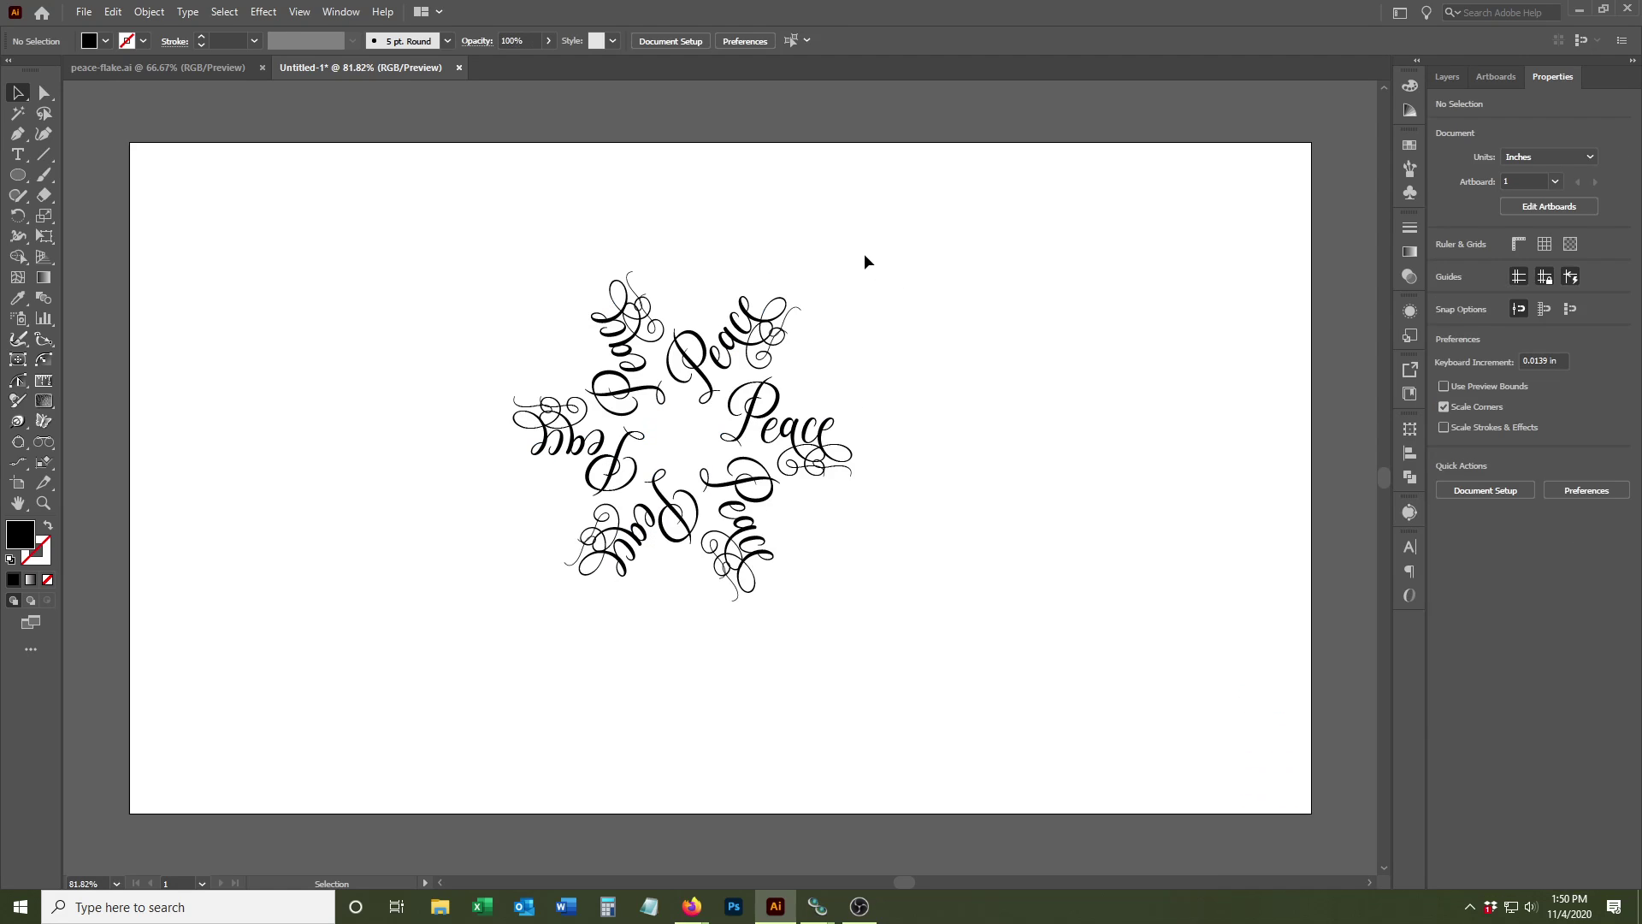
{"action": "left_click_drag", "start_coordinate": [353, 247], "coordinate": [886, 666]}
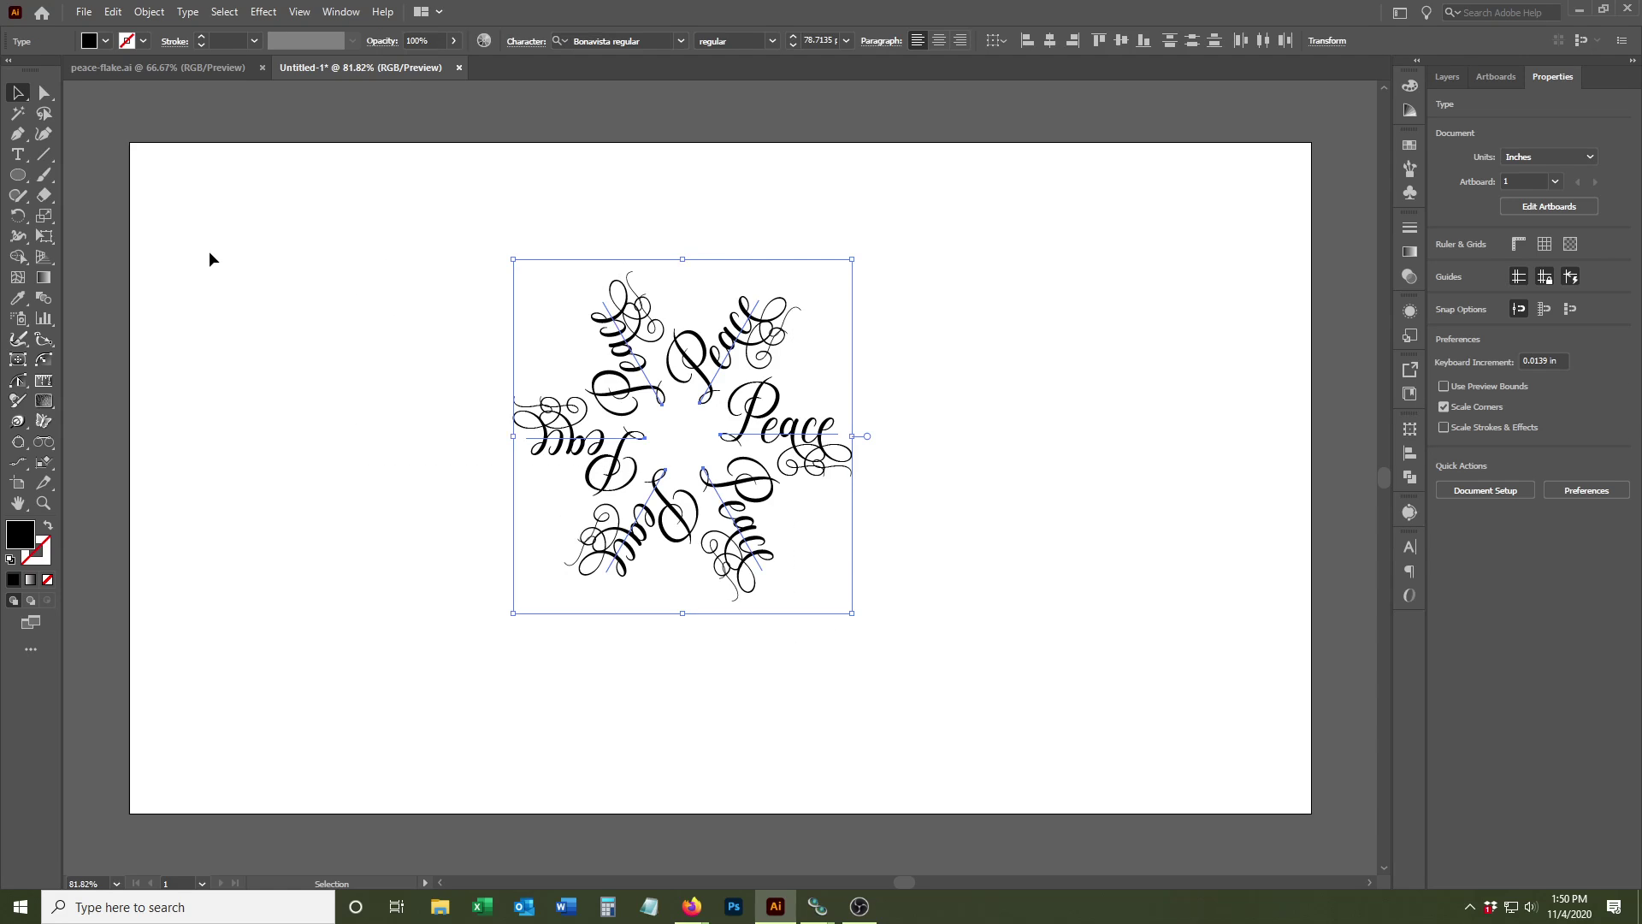
Step: Convert the six Peace copies to outlines and merge the letters into one shape
{"action": "left_click", "coordinate": [188, 12]}
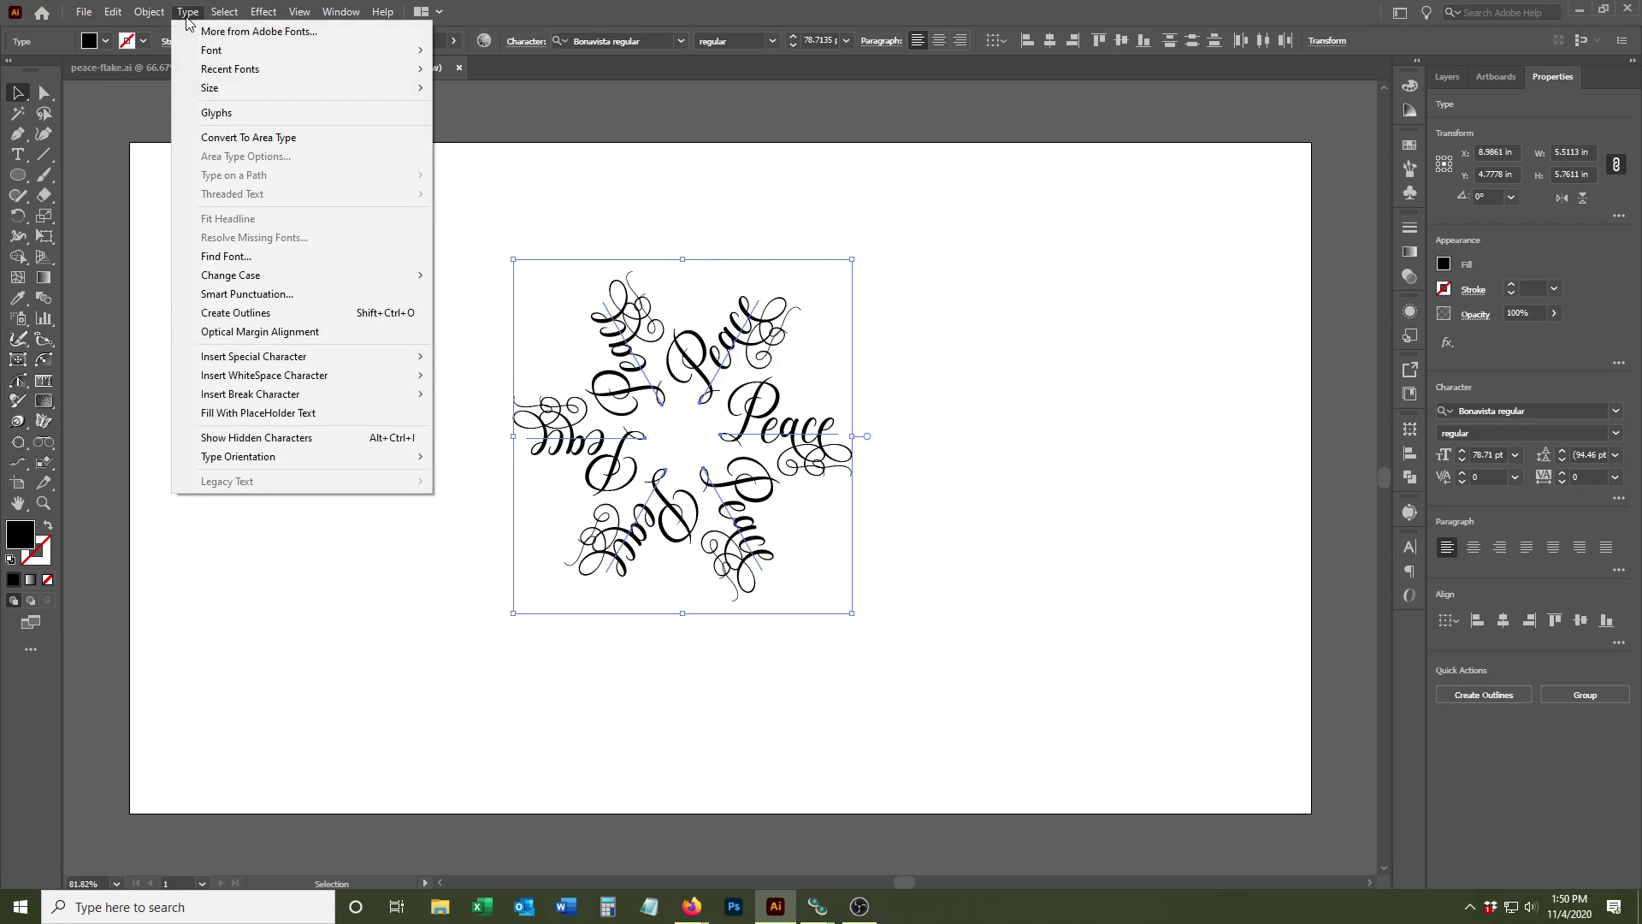
{"action": "left_click", "coordinate": [258, 312]}
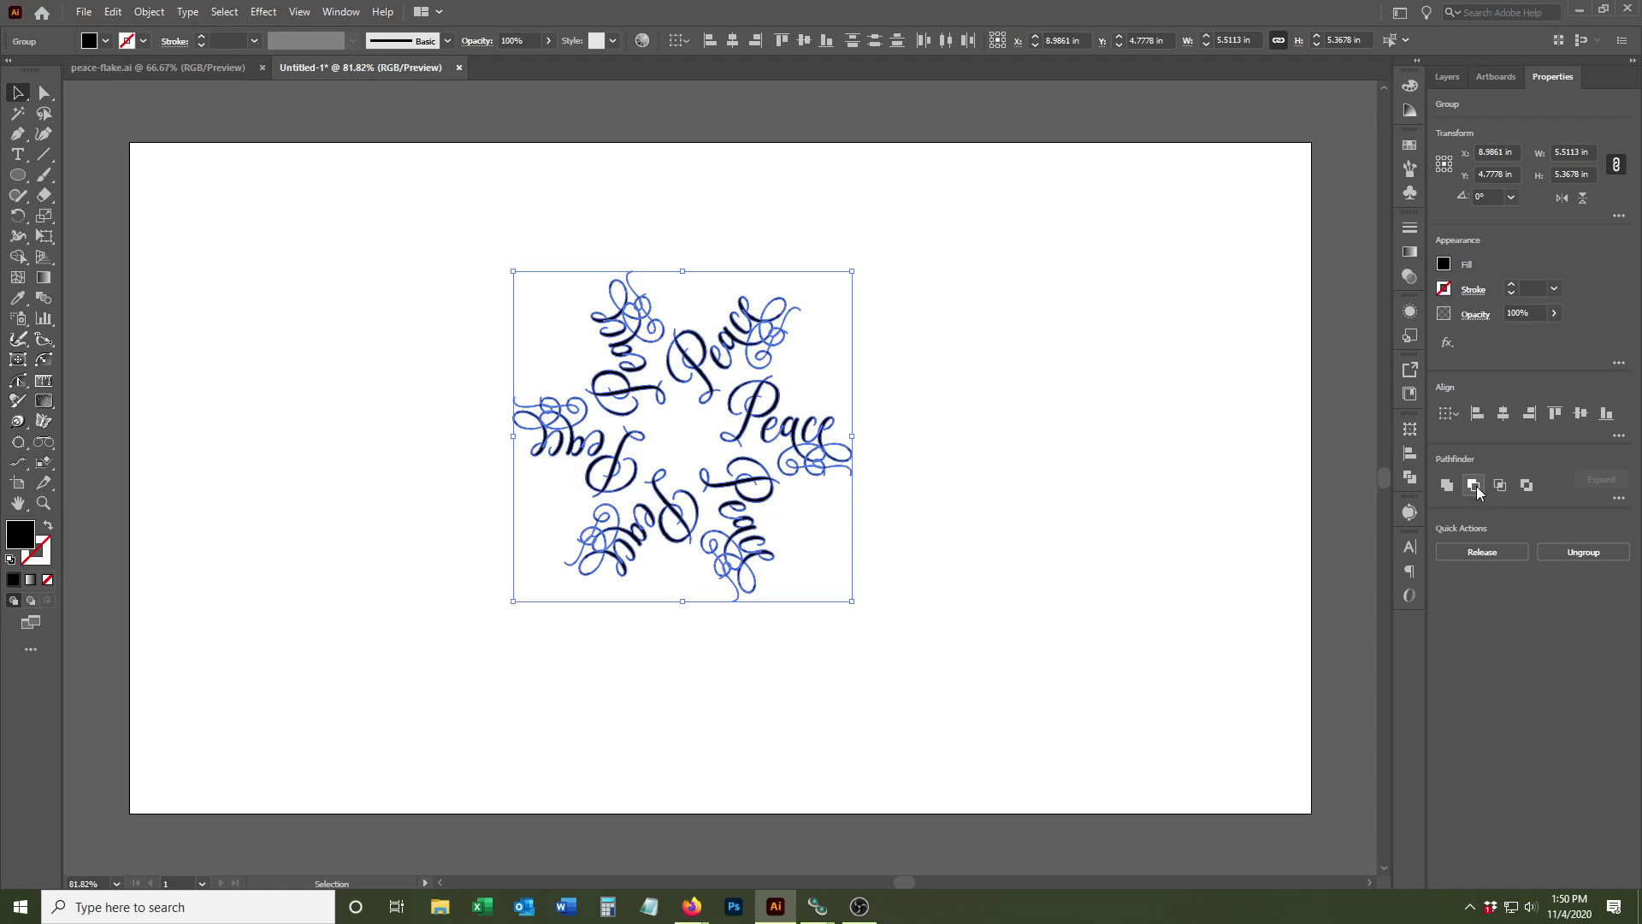
{"action": "left_click", "coordinate": [1447, 485]}
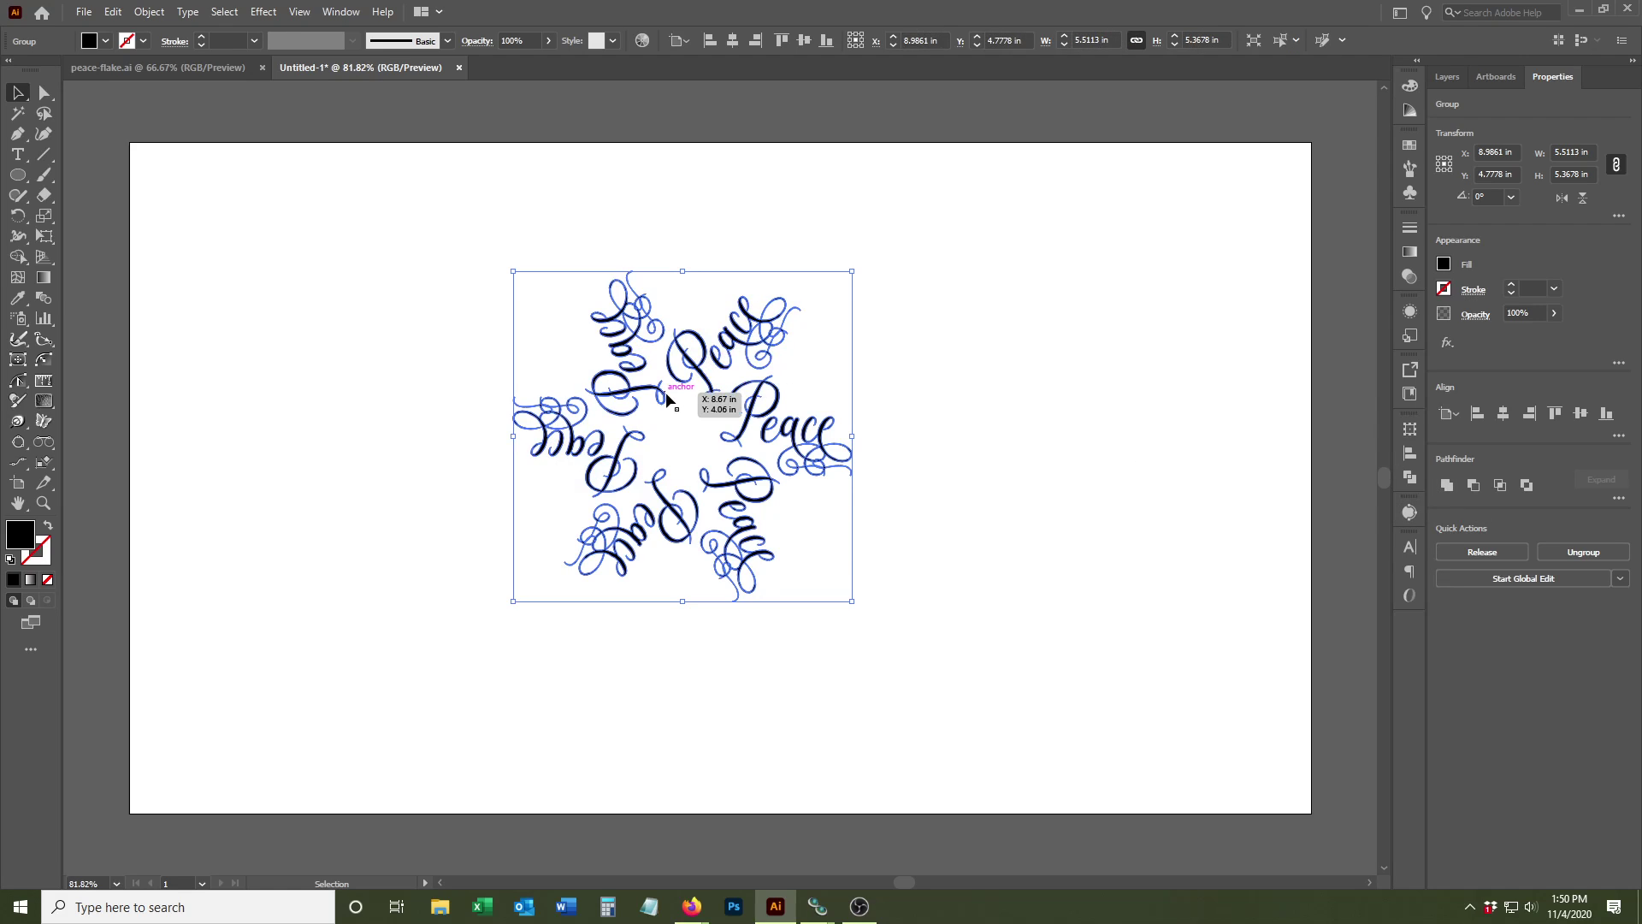
Step: Zoom out to about 150% and pan so the whole snowflake is centred in view
{"action": "key", "text": "ctrl+space"}
{"action": "left_click_drag", "start_coordinate": [887, 368], "coordinate": [1063, 495]}
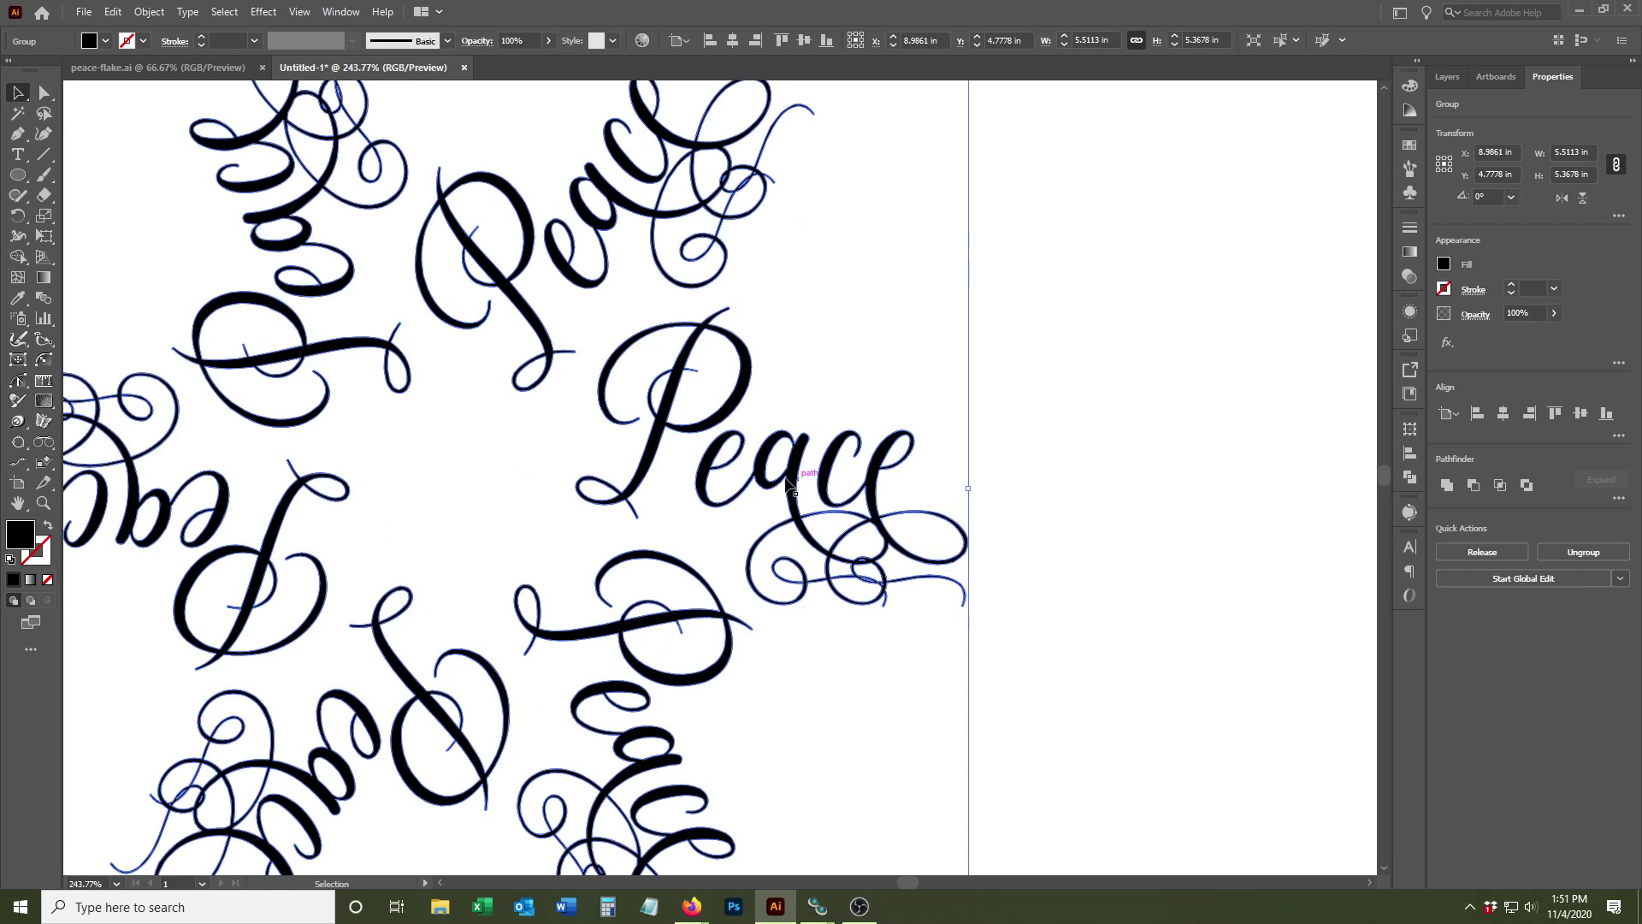
{"action": "key", "text": "ctrl+alt+space"}
{"action": "left_click", "coordinate": [547, 466]}
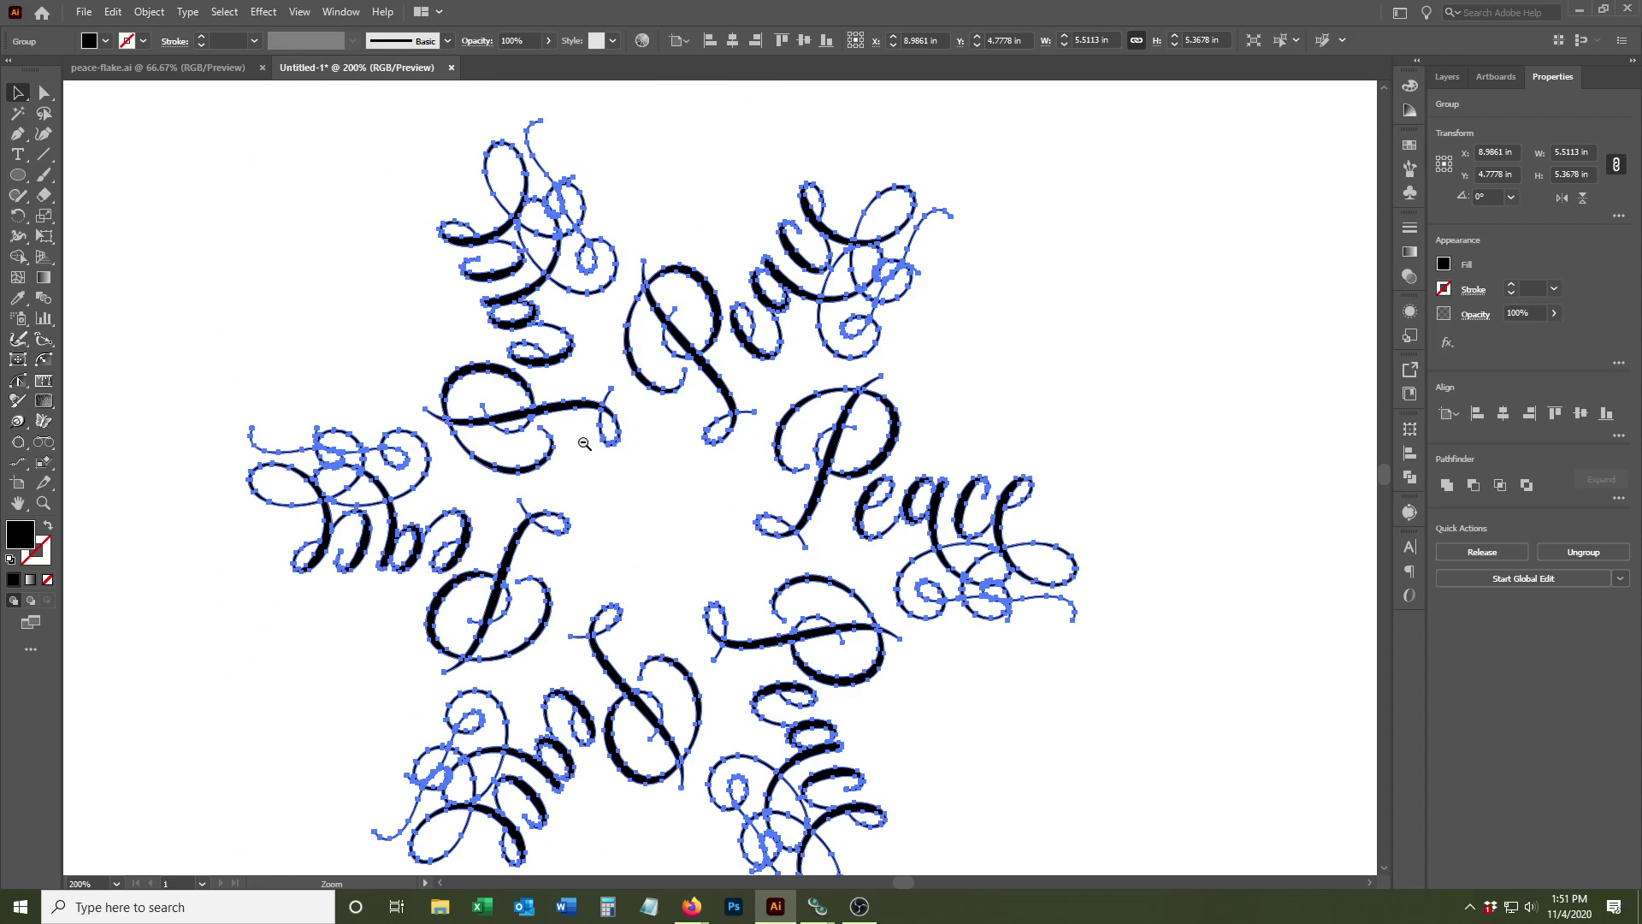
{"action": "left_click", "coordinate": [672, 488], "text": "ctrl+alt"}
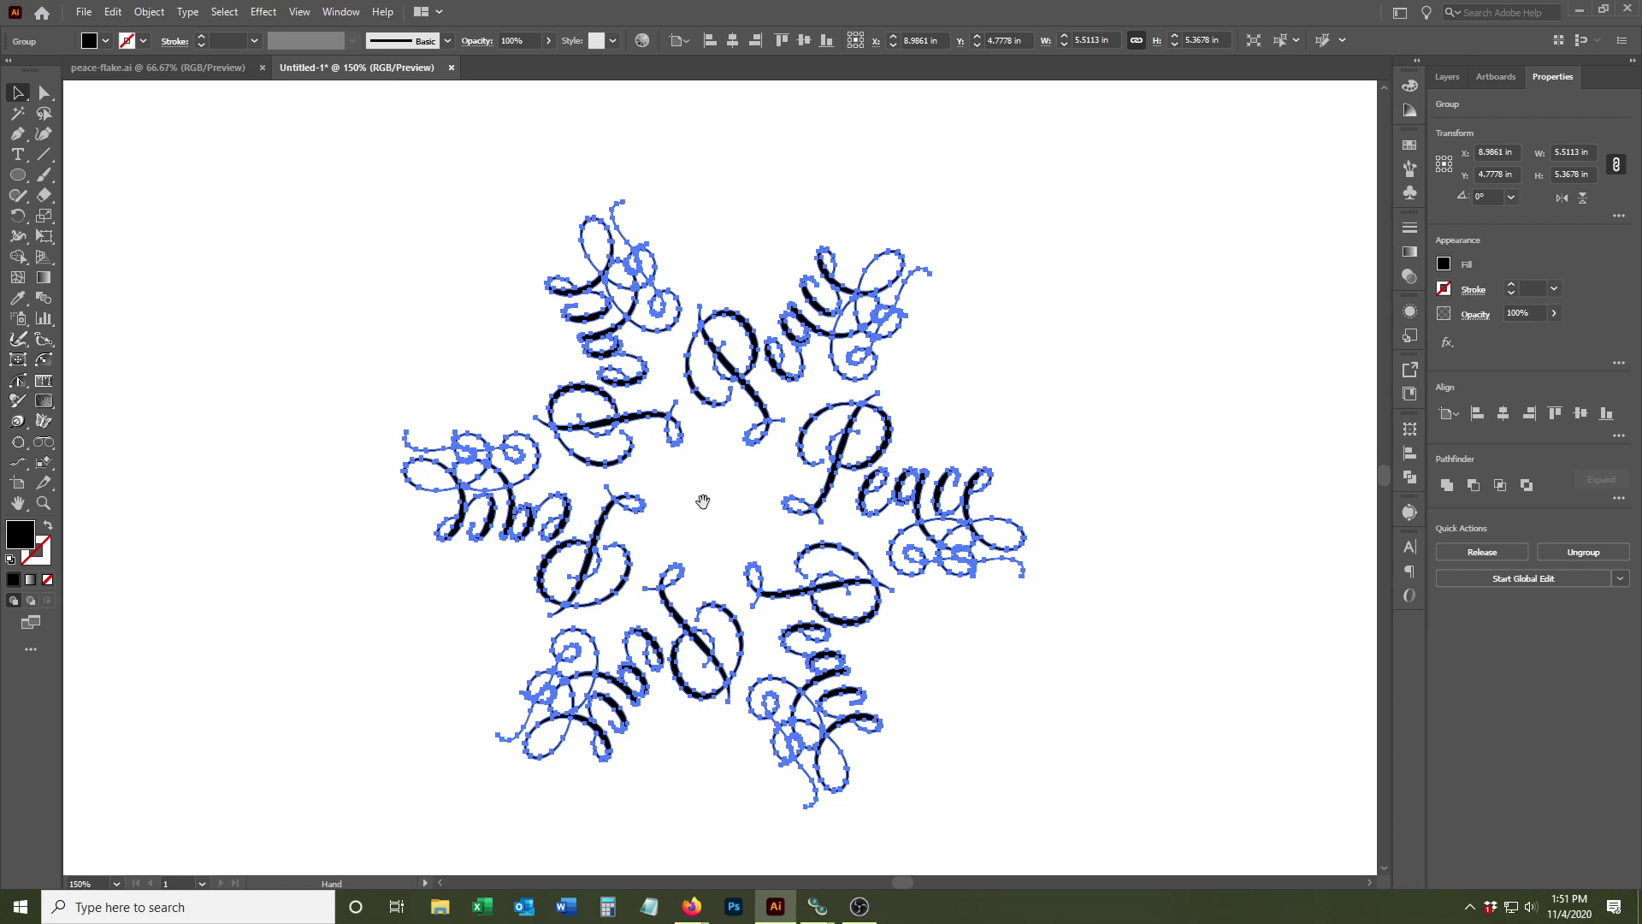
{"action": "left_click_drag", "start_coordinate": [706, 498], "coordinate": [685, 482]}
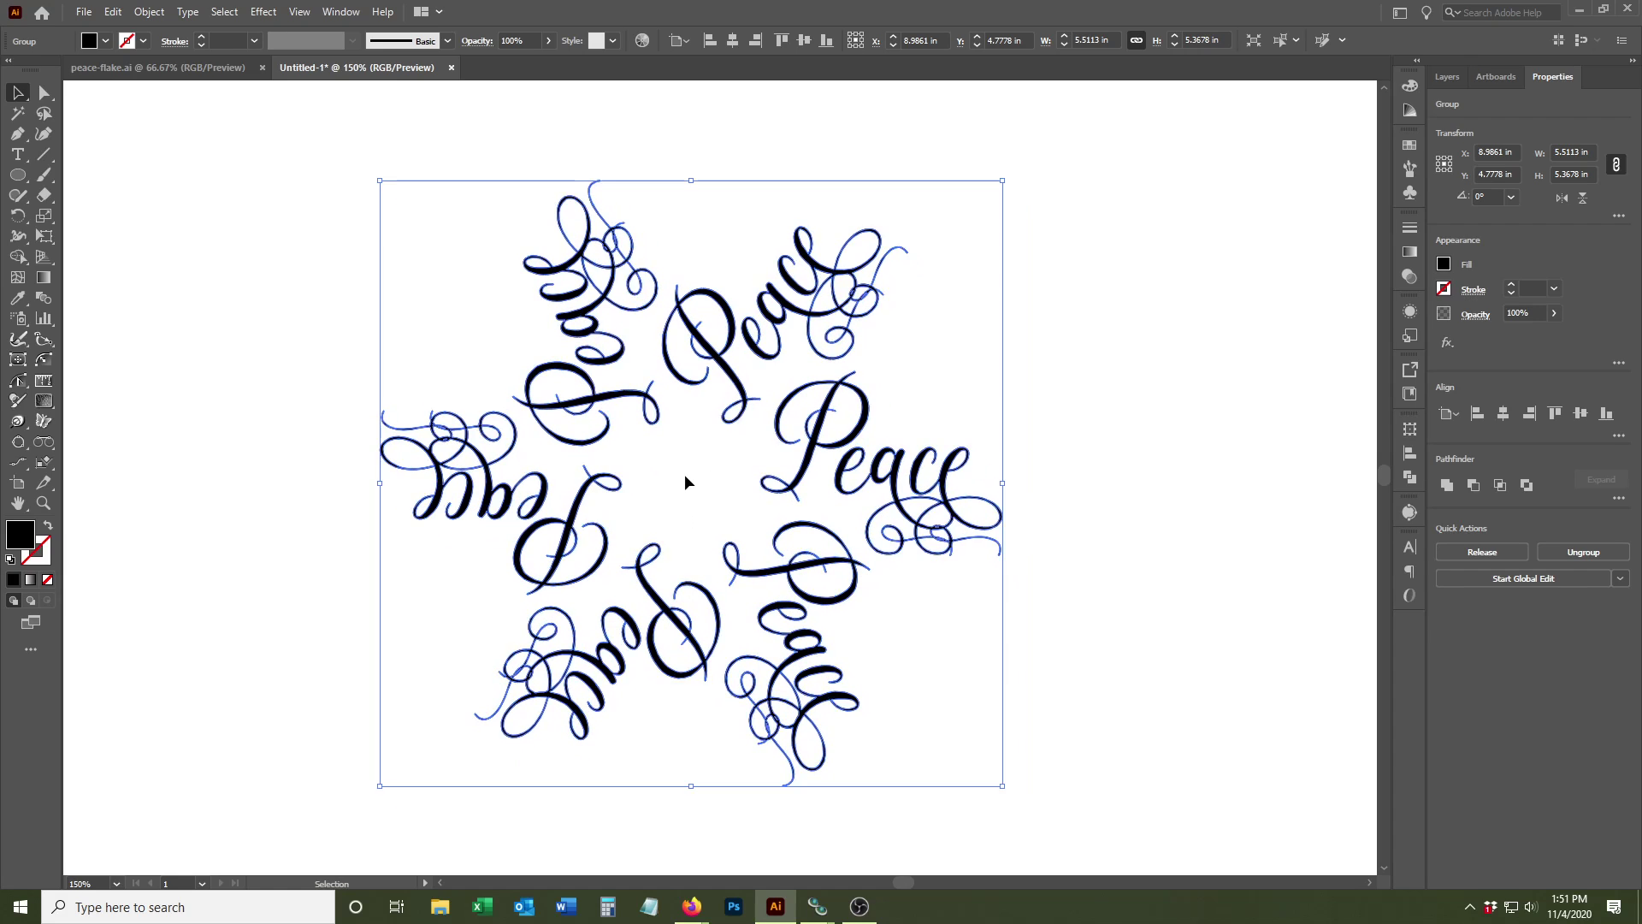
Step: Simplify the snowflake paths at 75% Simplify Curve, cutting anchor points from 2226 to 629
{"action": "left_click", "coordinate": [149, 11]}
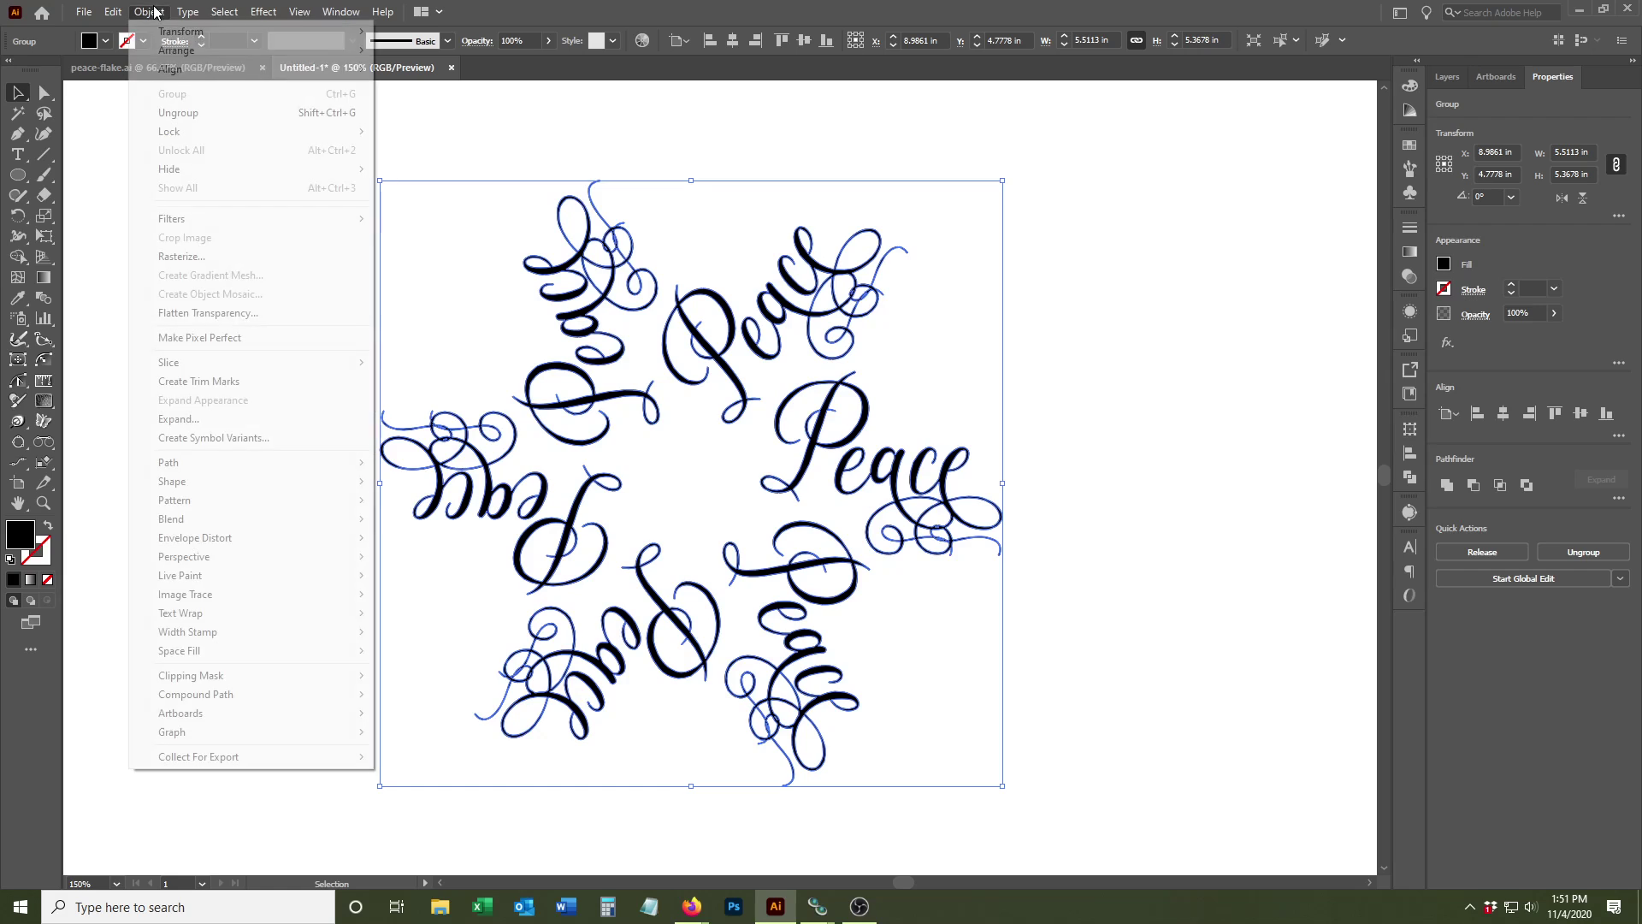
{"action": "mouse_move", "coordinate": [271, 457]}
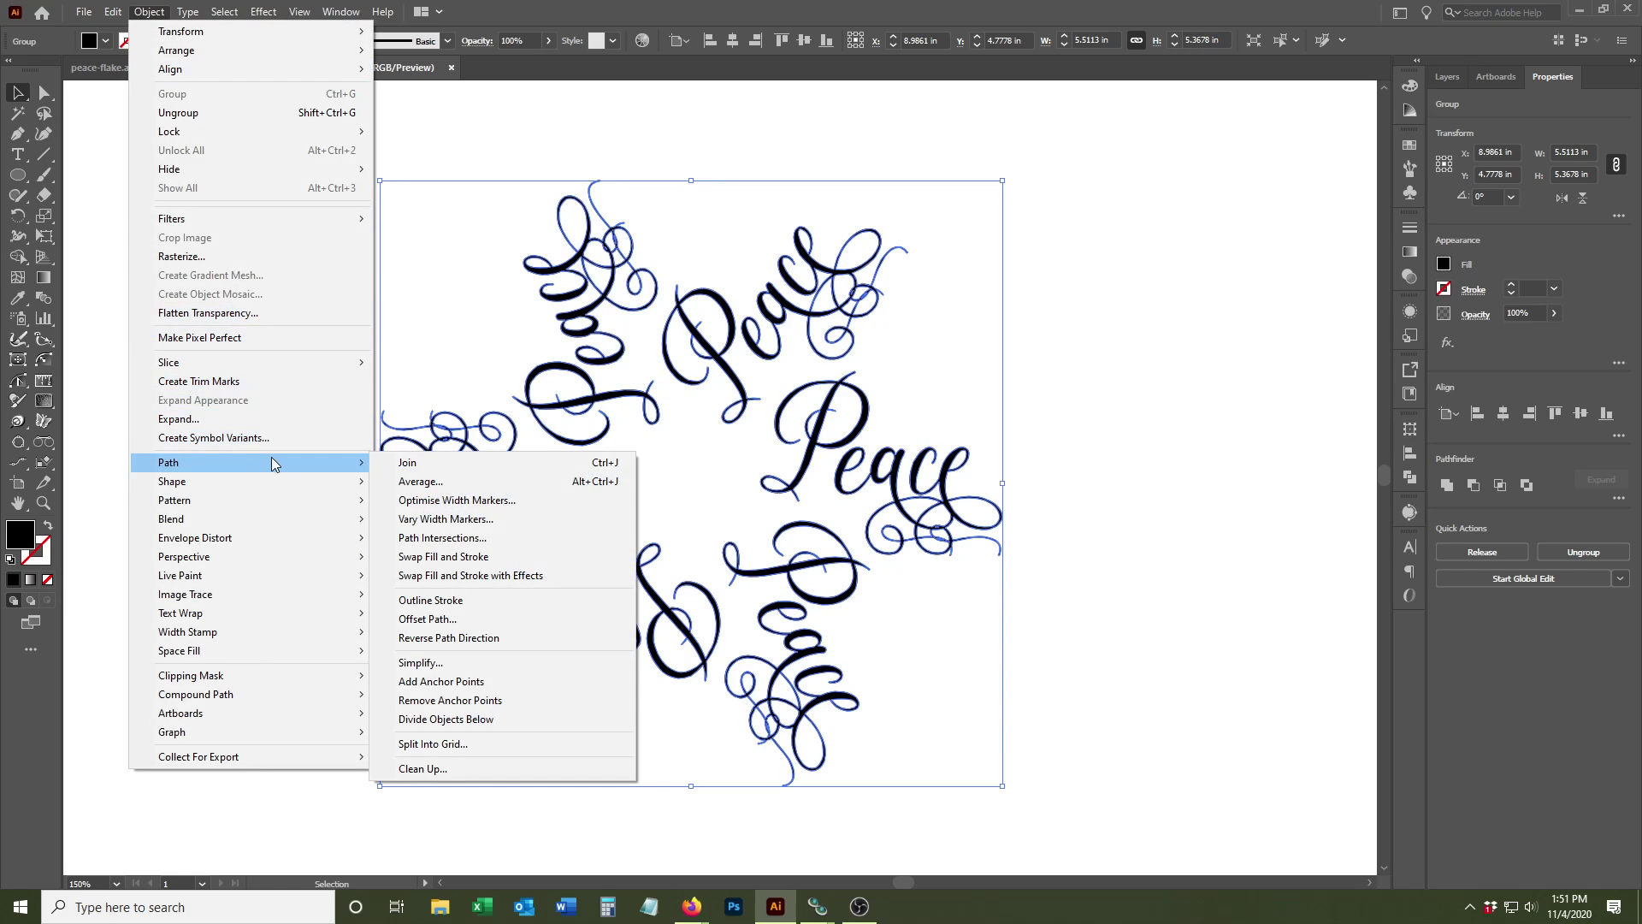
{"action": "left_click", "coordinate": [415, 663]}
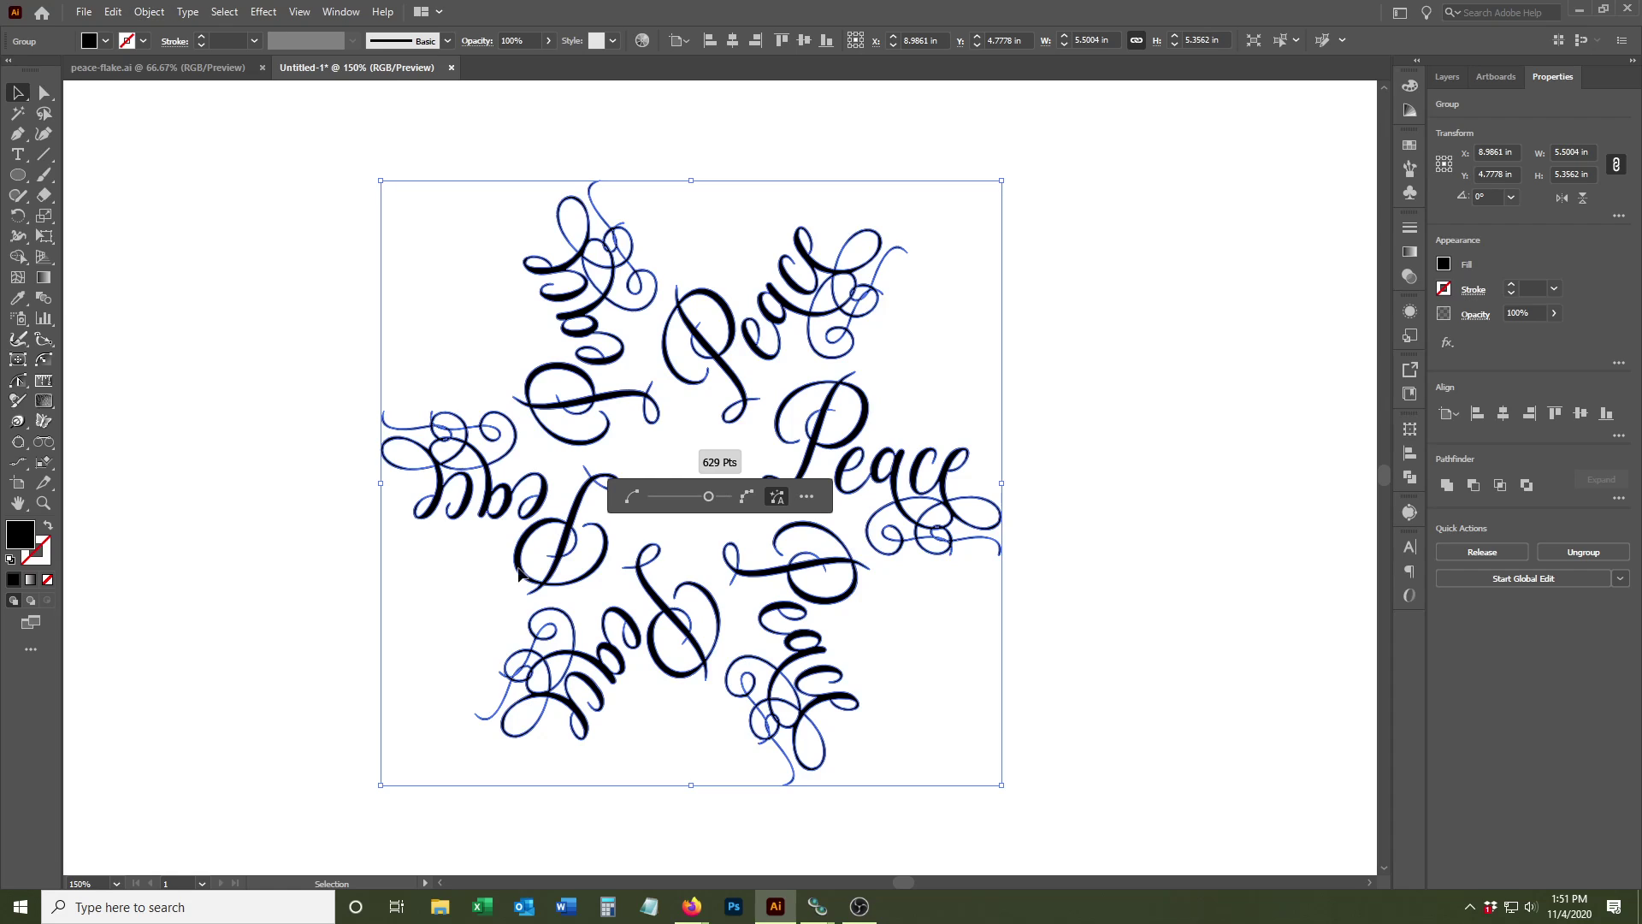
{"action": "left_click", "coordinate": [808, 499]}
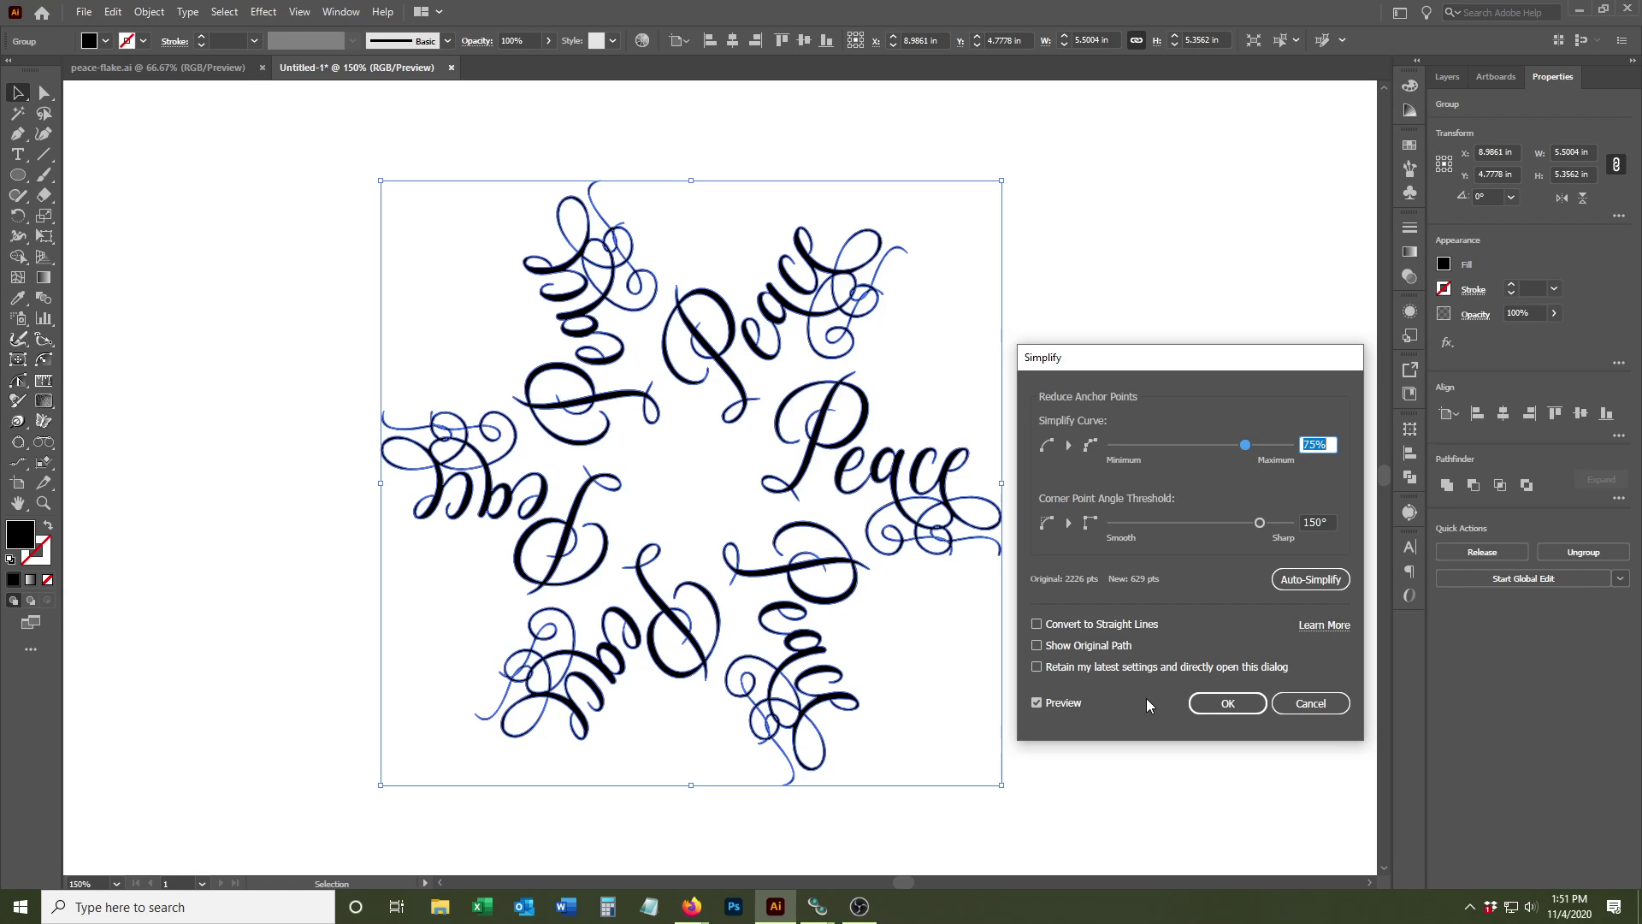
{"action": "left_click", "coordinate": [1221, 702]}
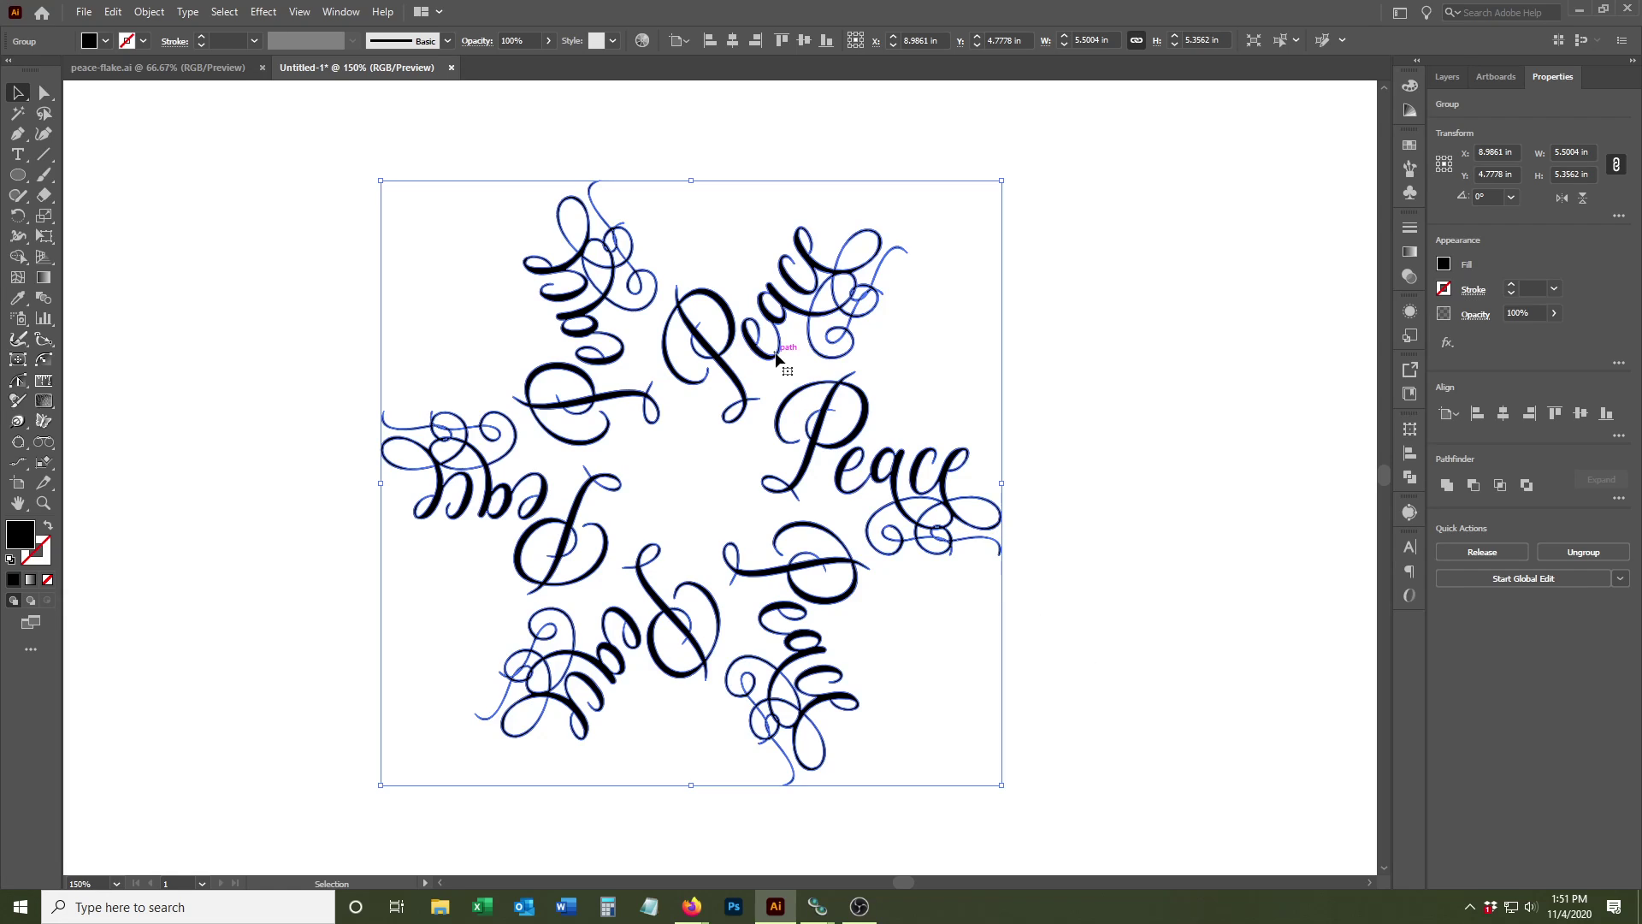
{"action": "key", "text": "a"}
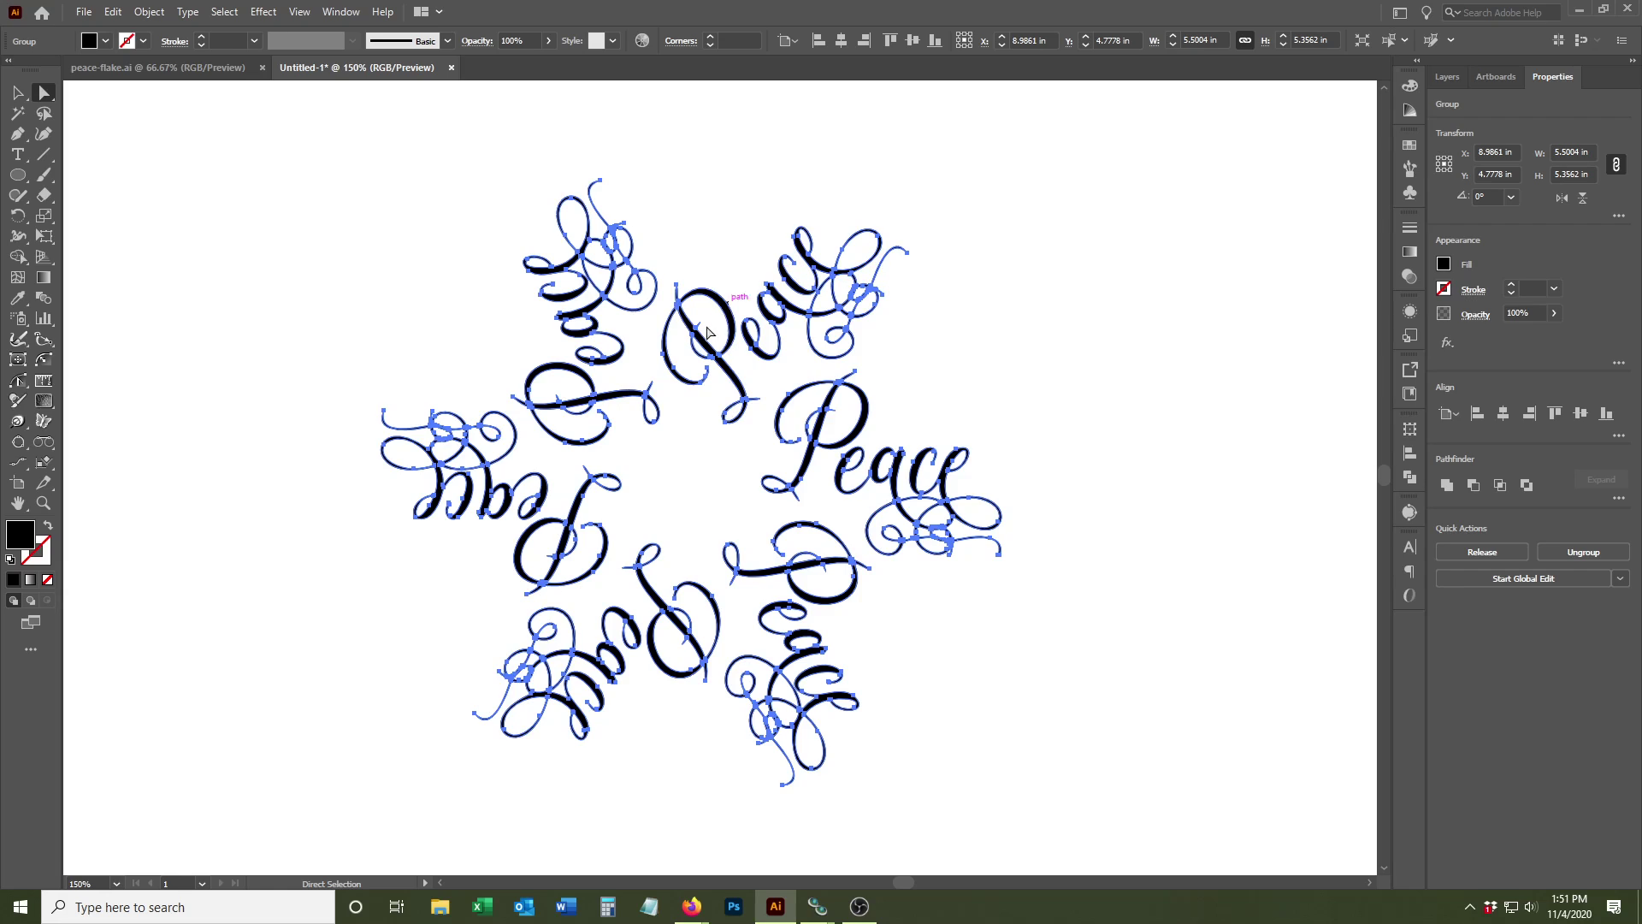
{"action": "key", "text": "v"}
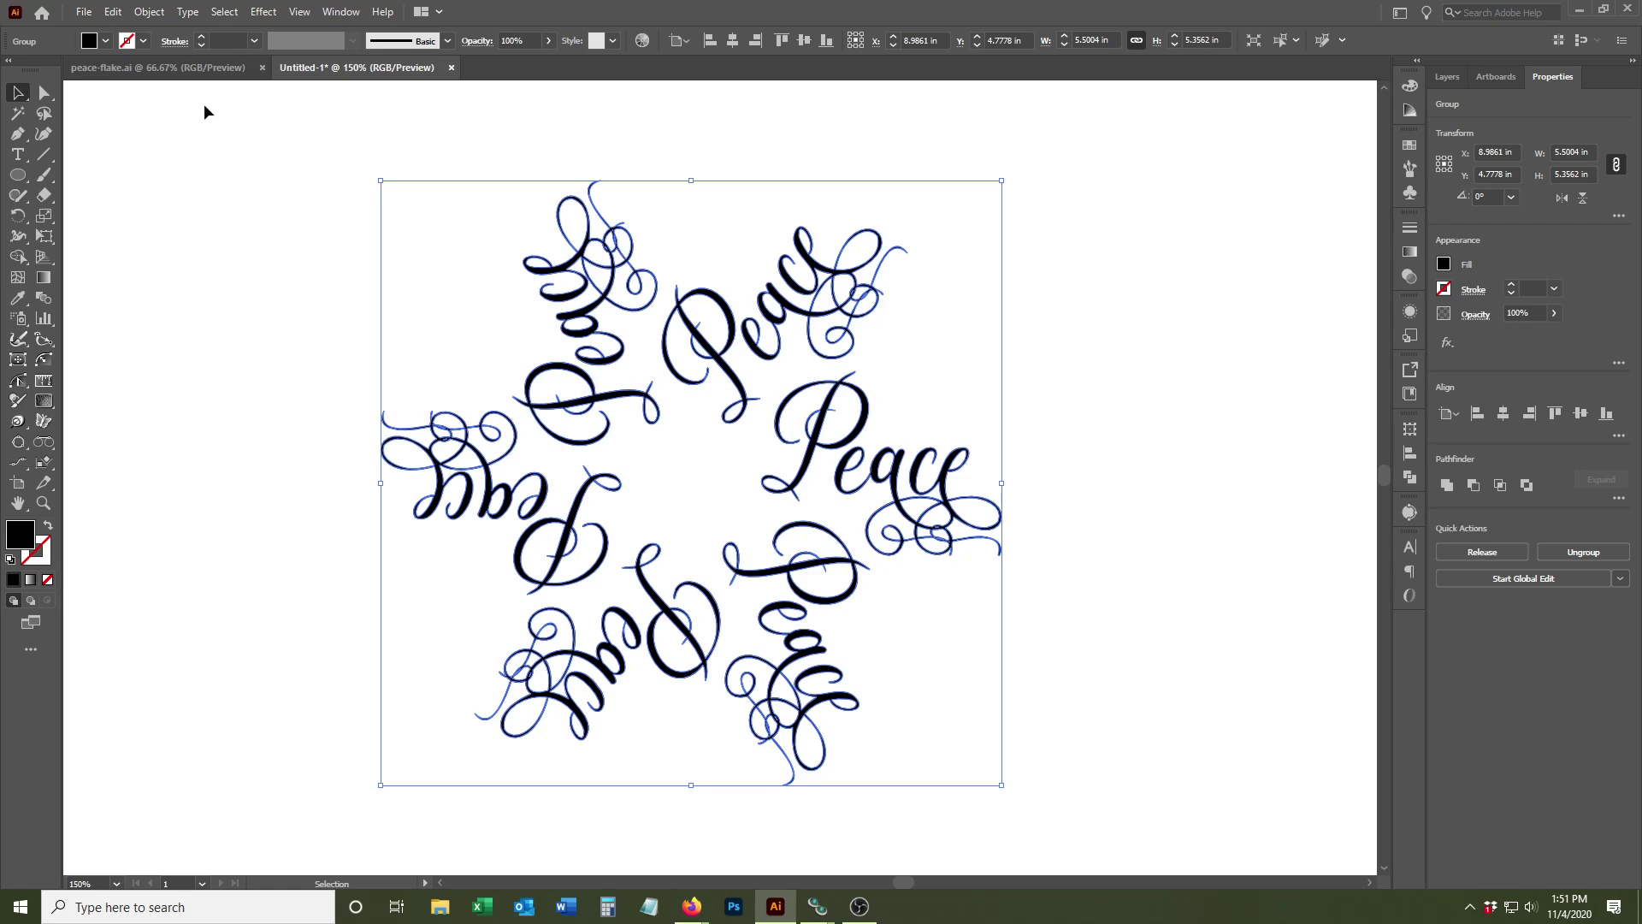
Step: Preview a 10 pt (0.1389 in) Offset Path, trying Miter joins before settling on Round
{"action": "left_click", "coordinate": [137, 14]}
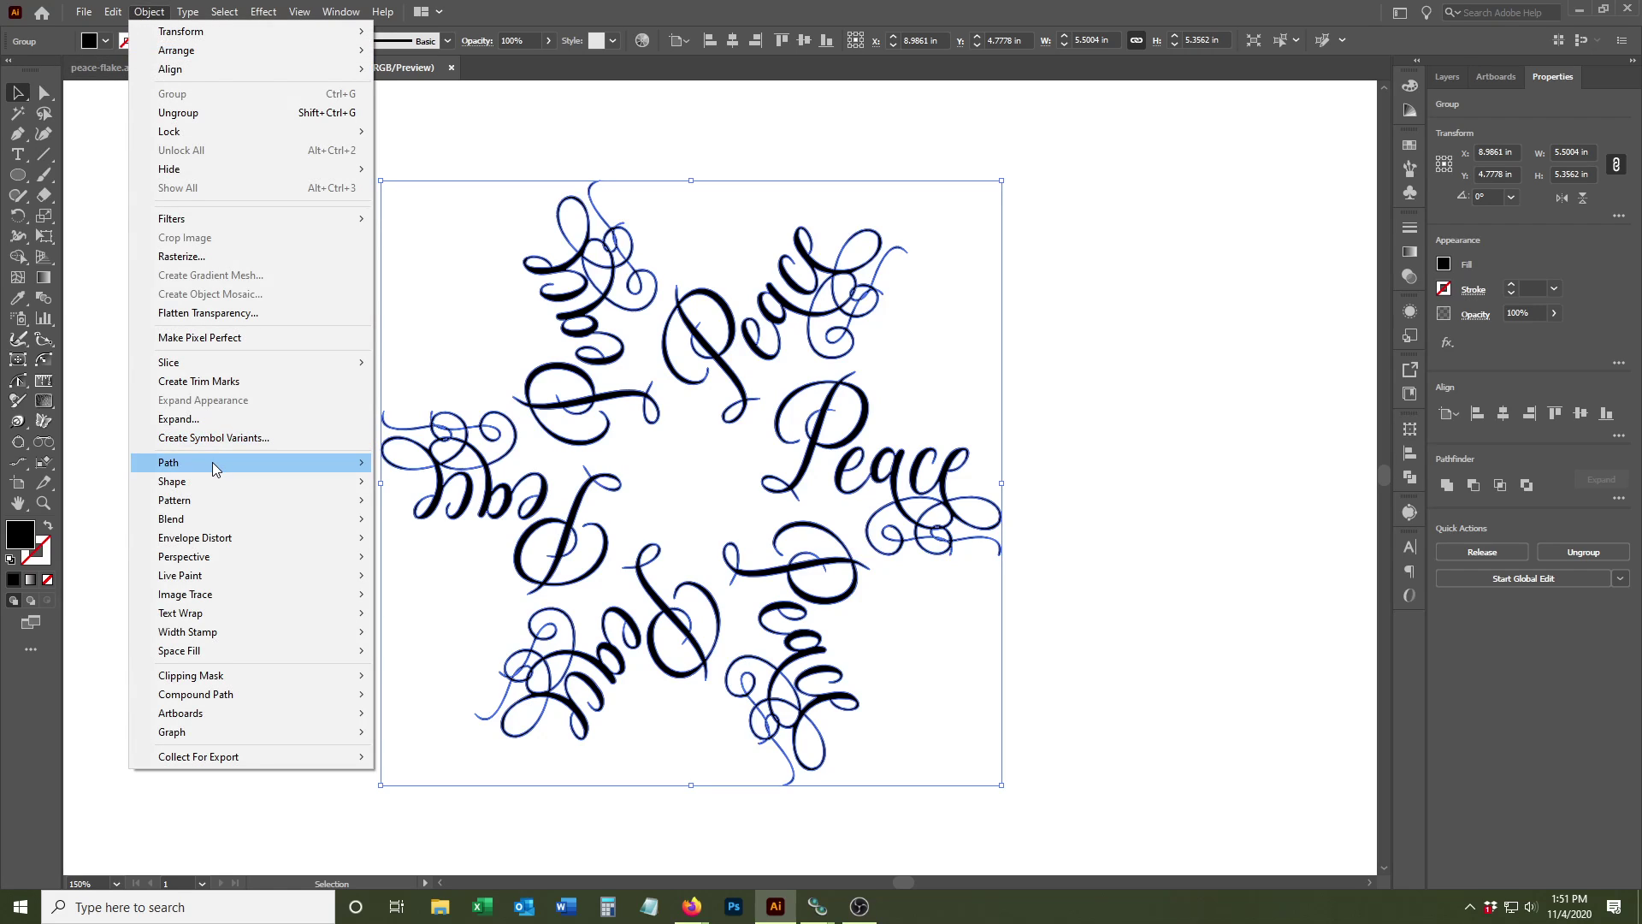
{"action": "mouse_move", "coordinate": [212, 462]}
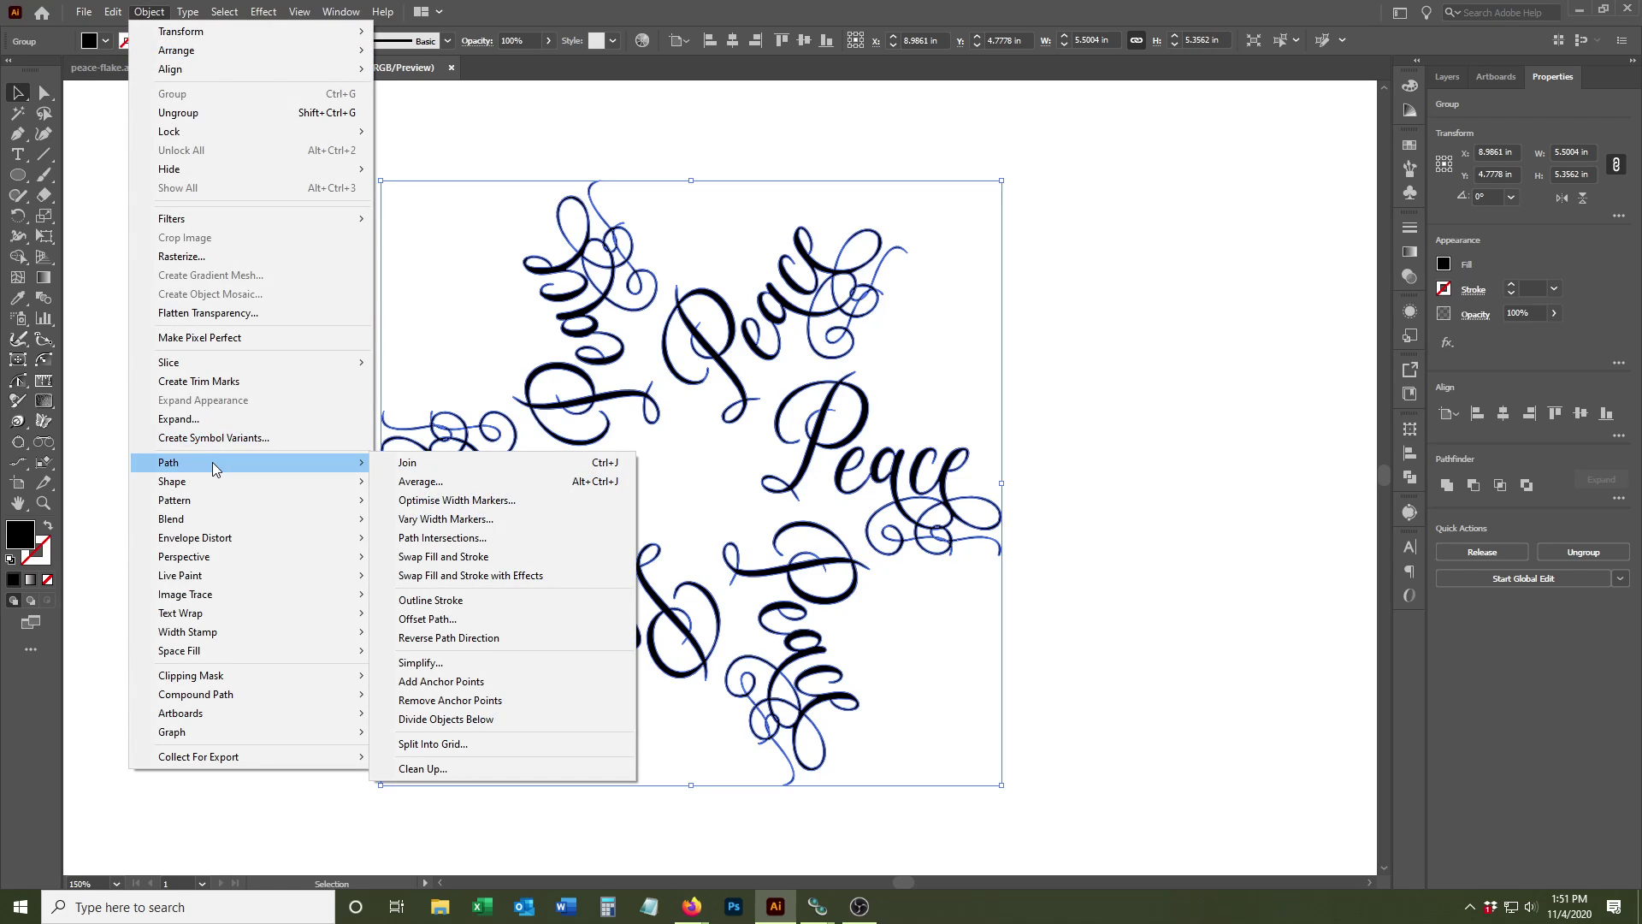
{"action": "left_click", "coordinate": [424, 619]}
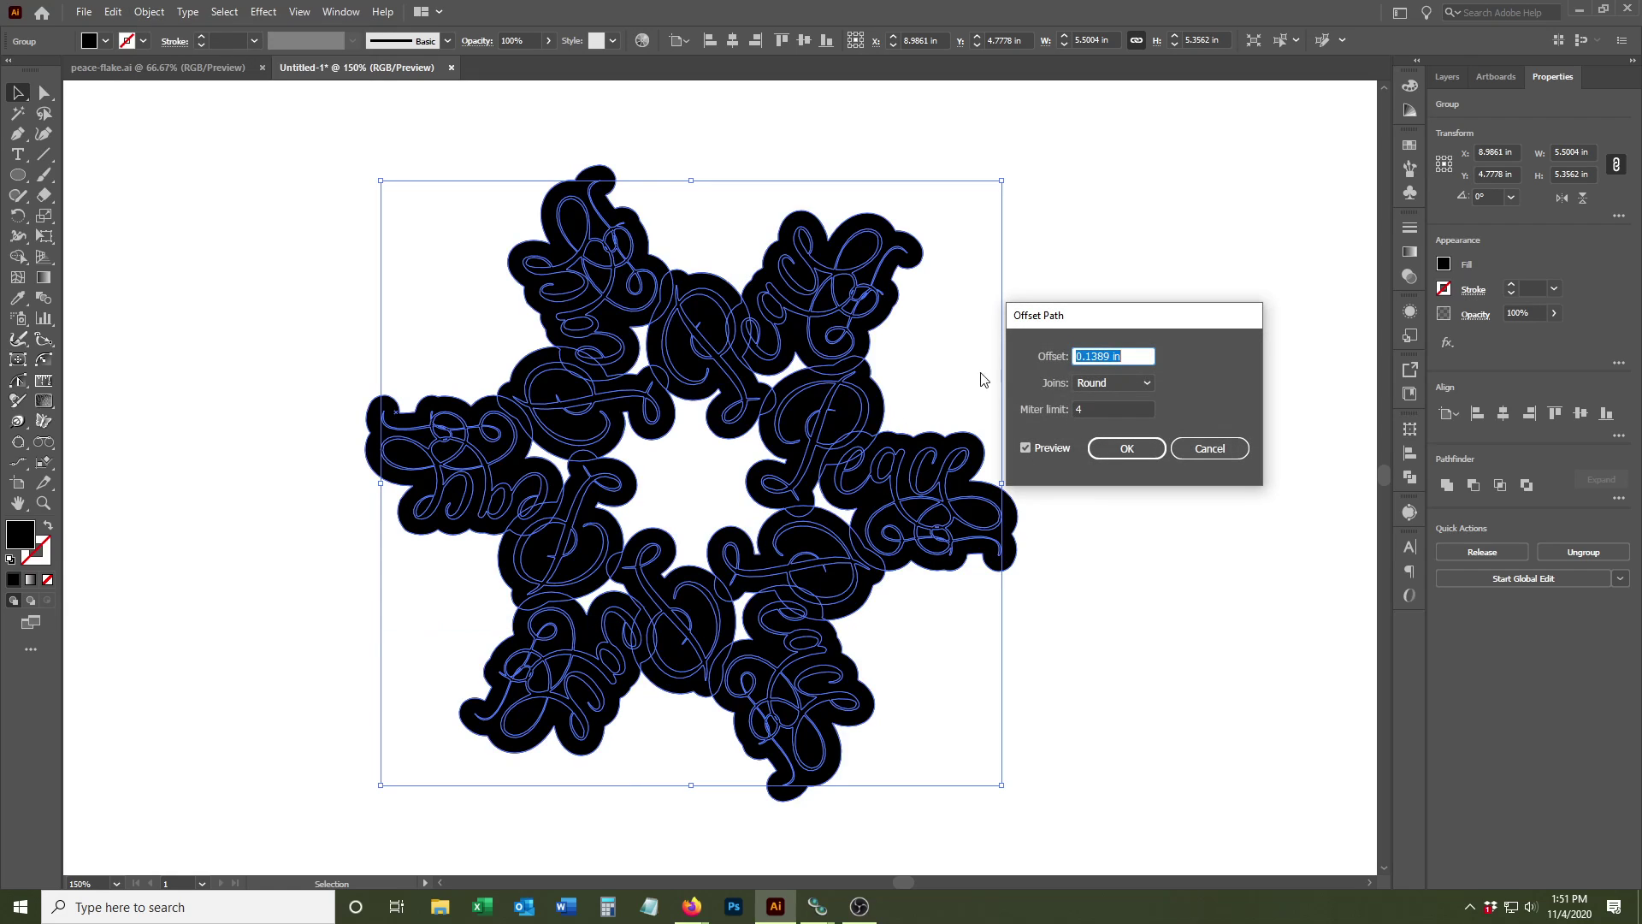
{"action": "left_click", "coordinate": [1121, 356]}
{"action": "left_click_drag", "start_coordinate": [1121, 356], "coordinate": [1058, 357]}
{"action": "type", "text": "10 pt"}
{"action": "key", "text": "Tab"}
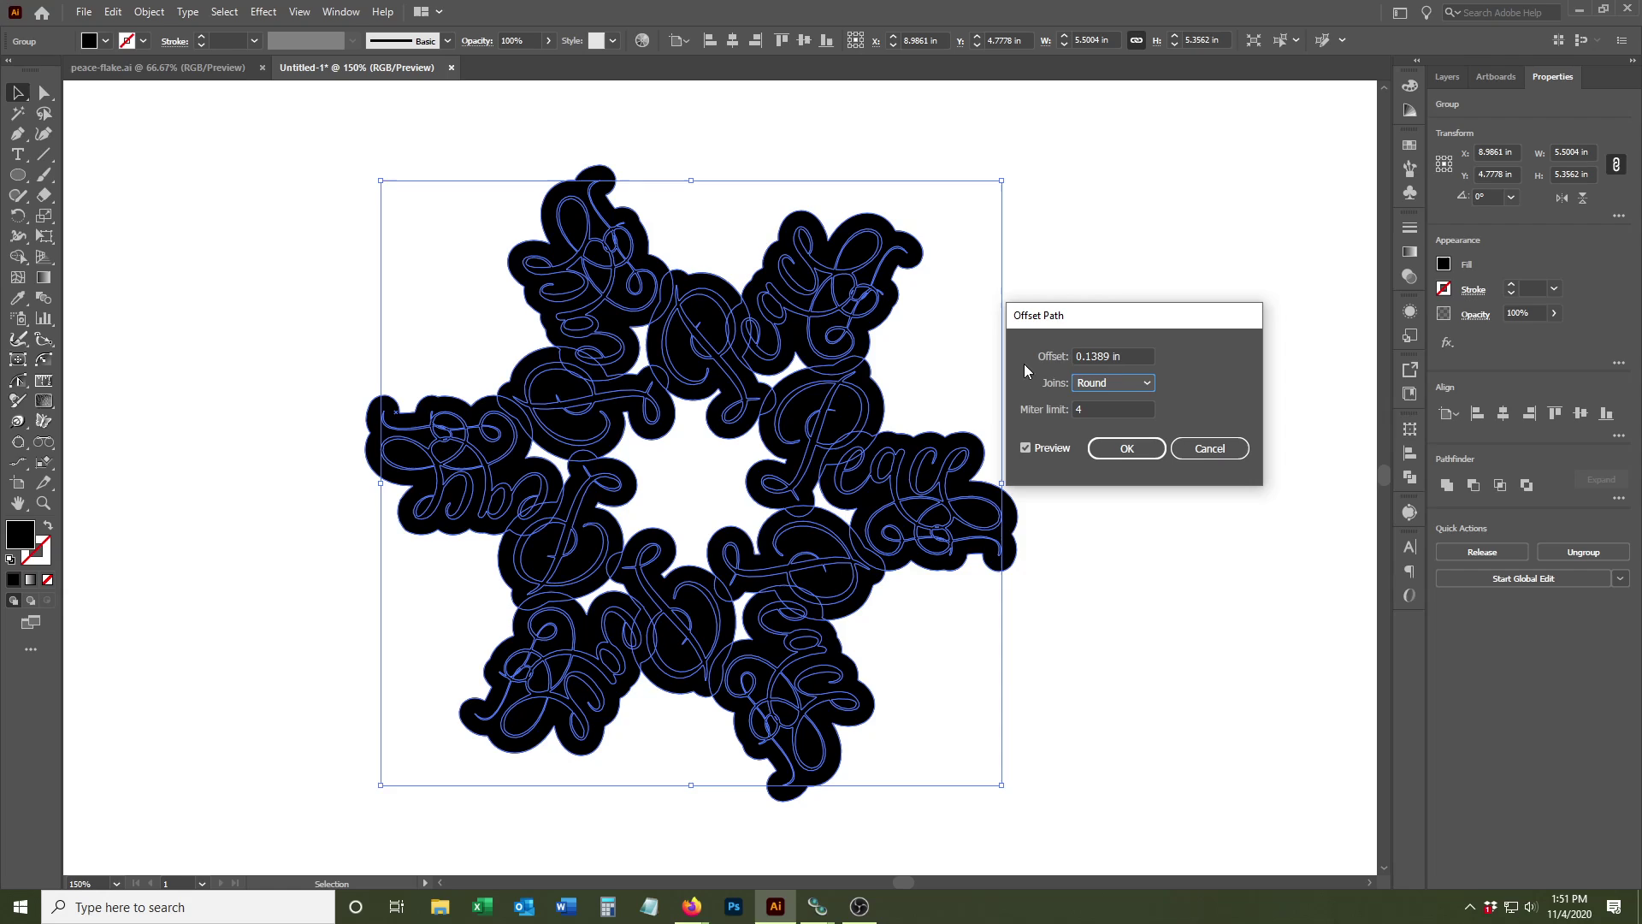
{"action": "left_click", "coordinate": [1120, 379]}
{"action": "left_click", "coordinate": [1115, 407]}
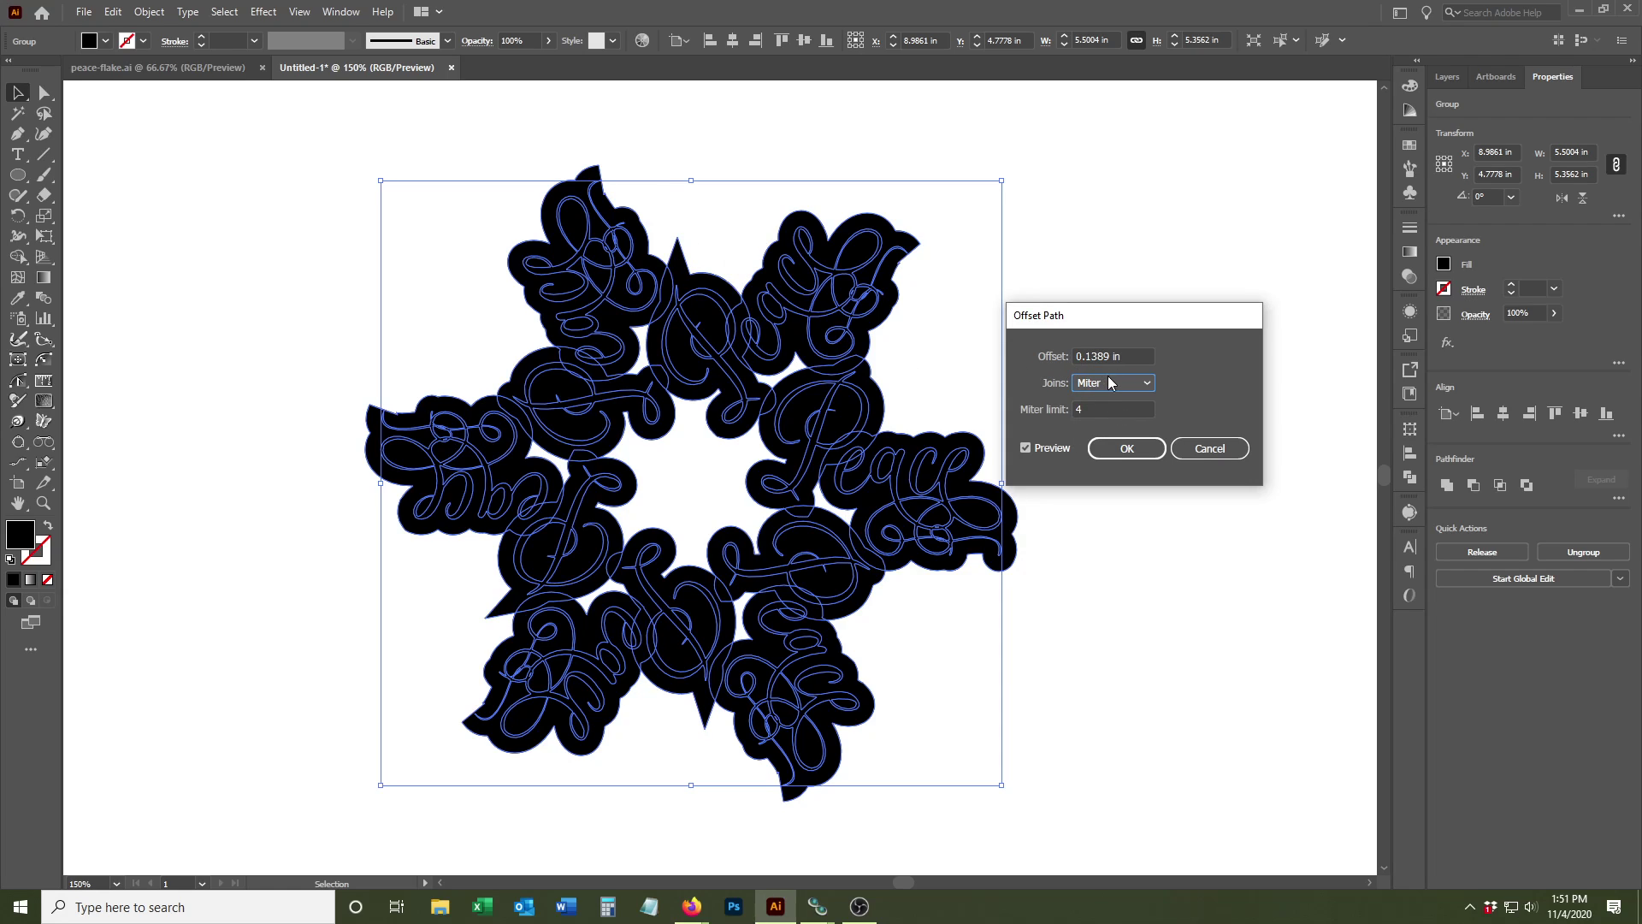
{"action": "left_click", "coordinate": [1106, 380]}
{"action": "left_click", "coordinate": [1107, 410]}
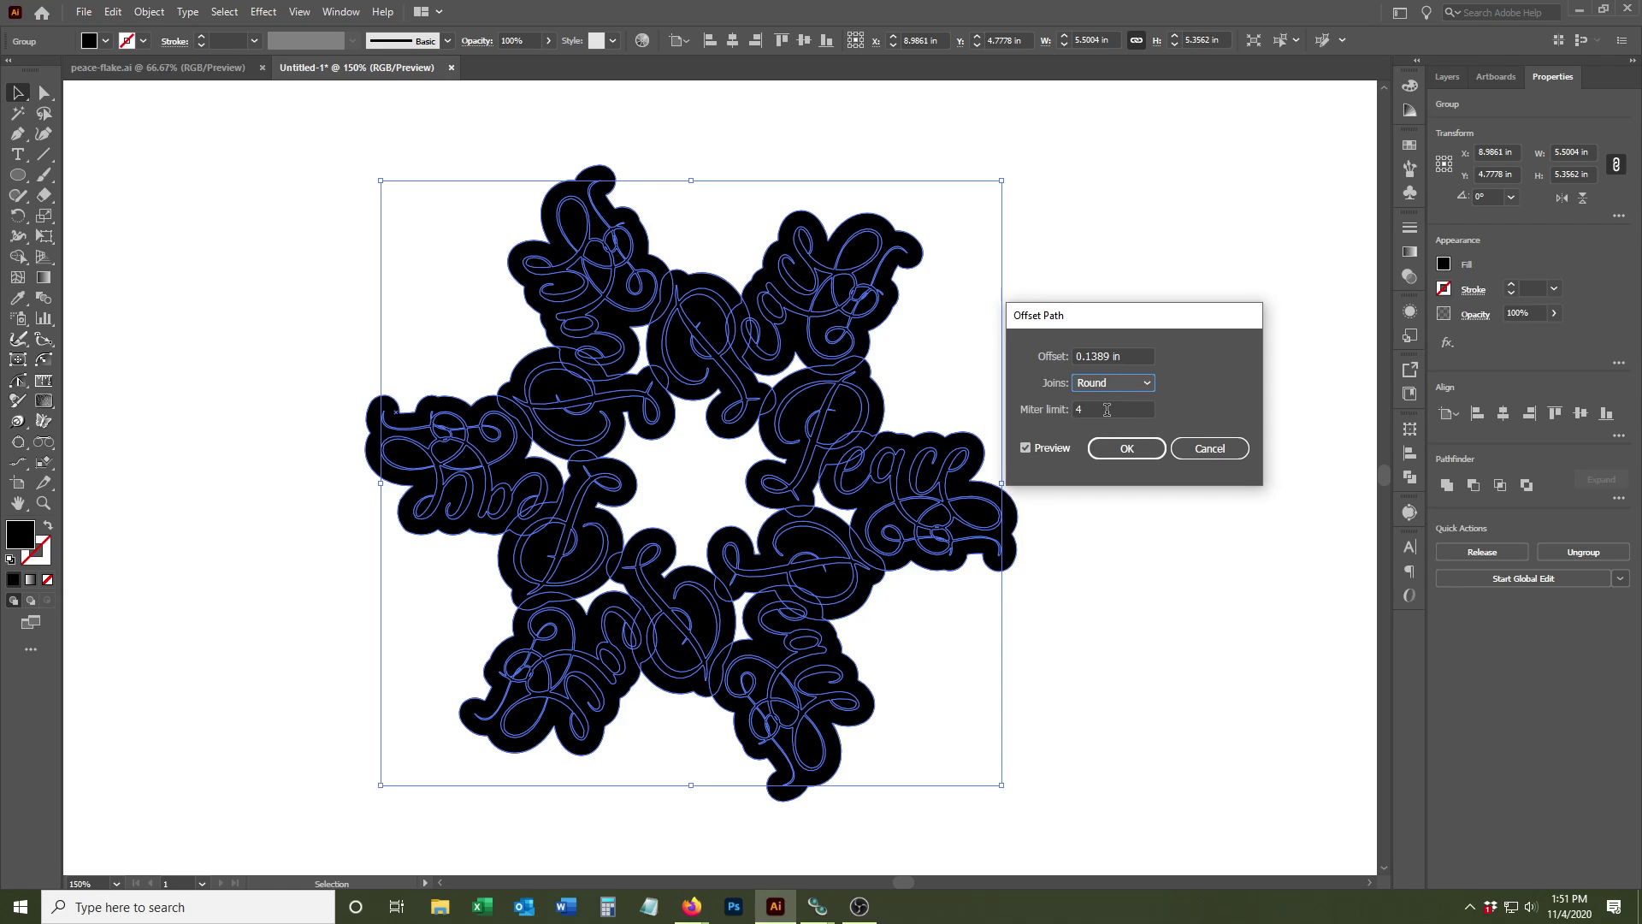
Step: Apply the offset, unite it into one outline, and give it no fill with a red stroke
{"action": "left_click", "coordinate": [1121, 453]}
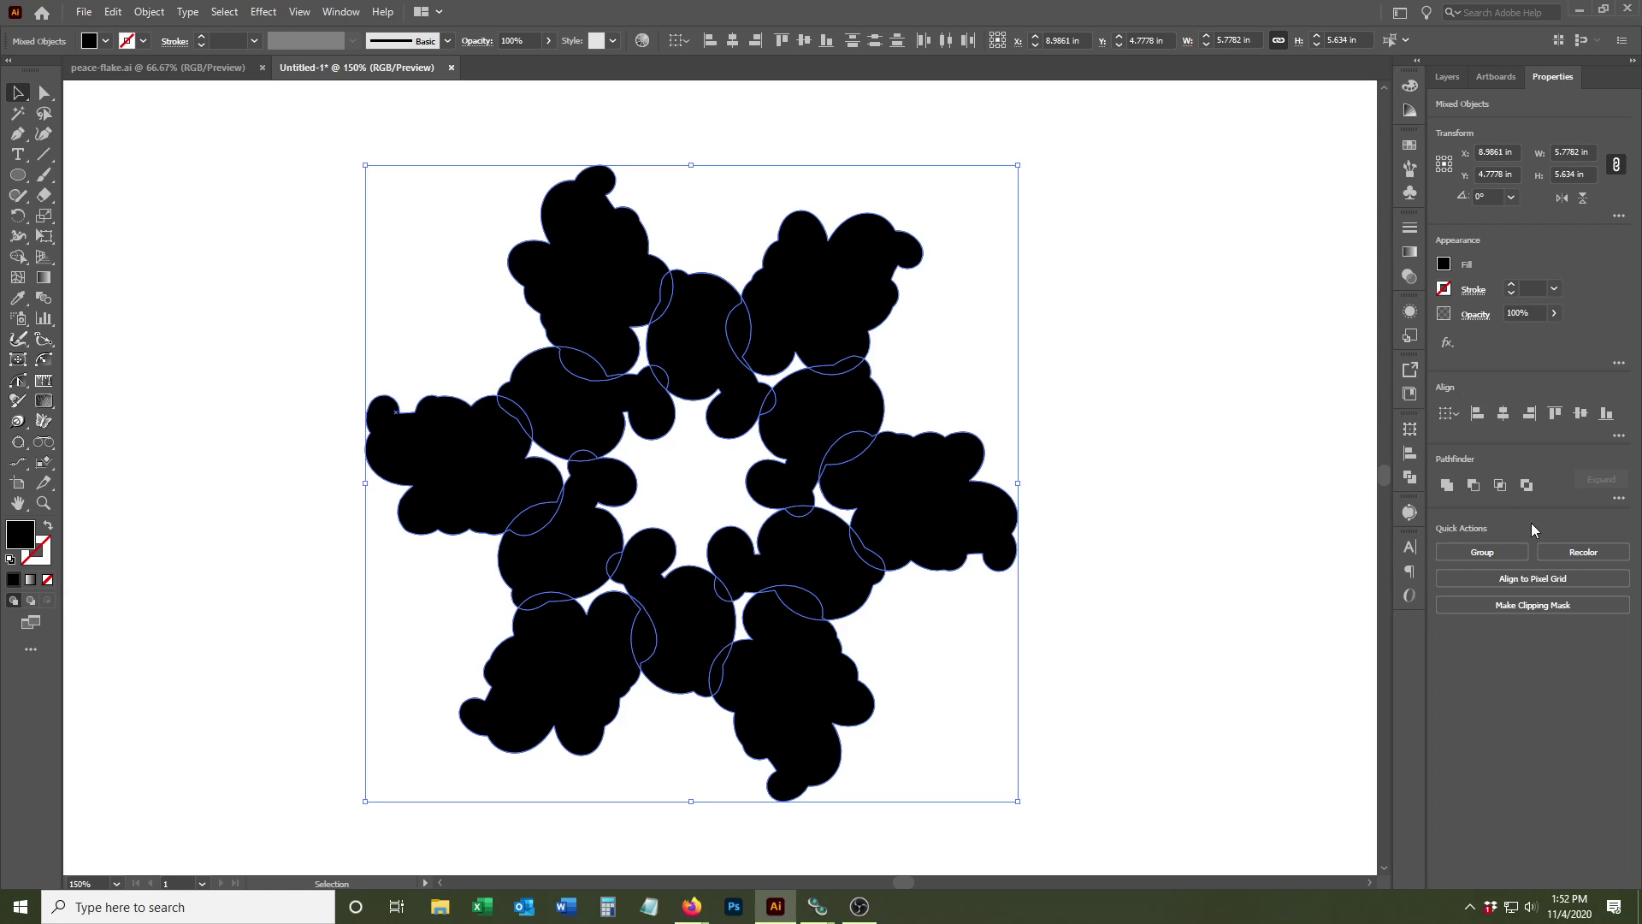
{"action": "left_click", "coordinate": [1445, 485]}
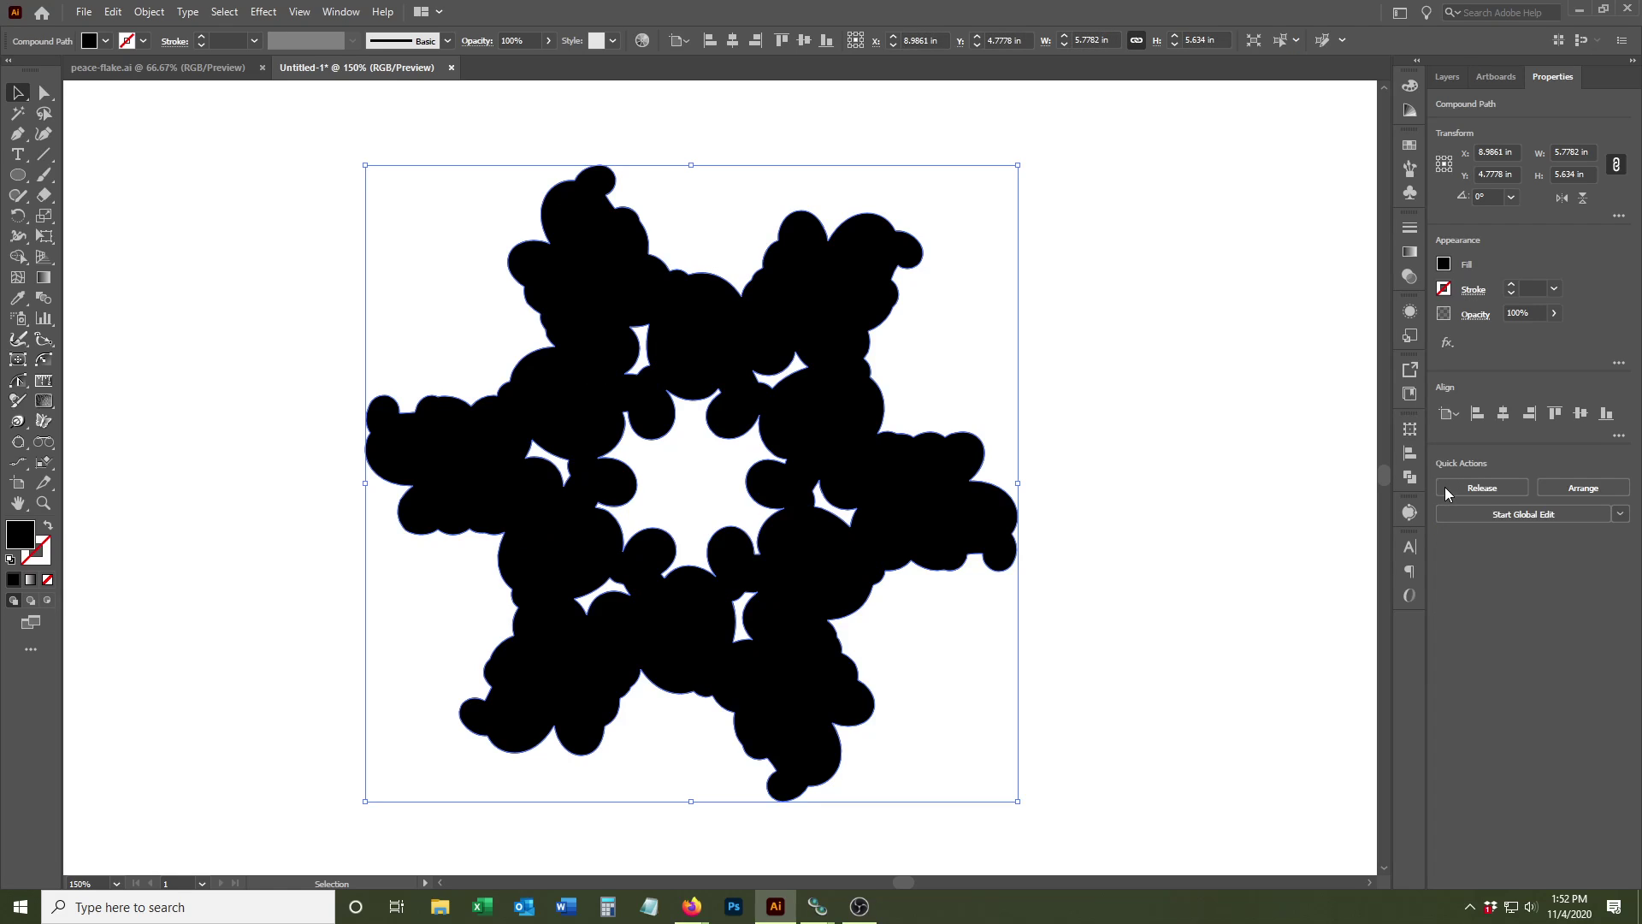
{"action": "left_click", "coordinate": [47, 528]}
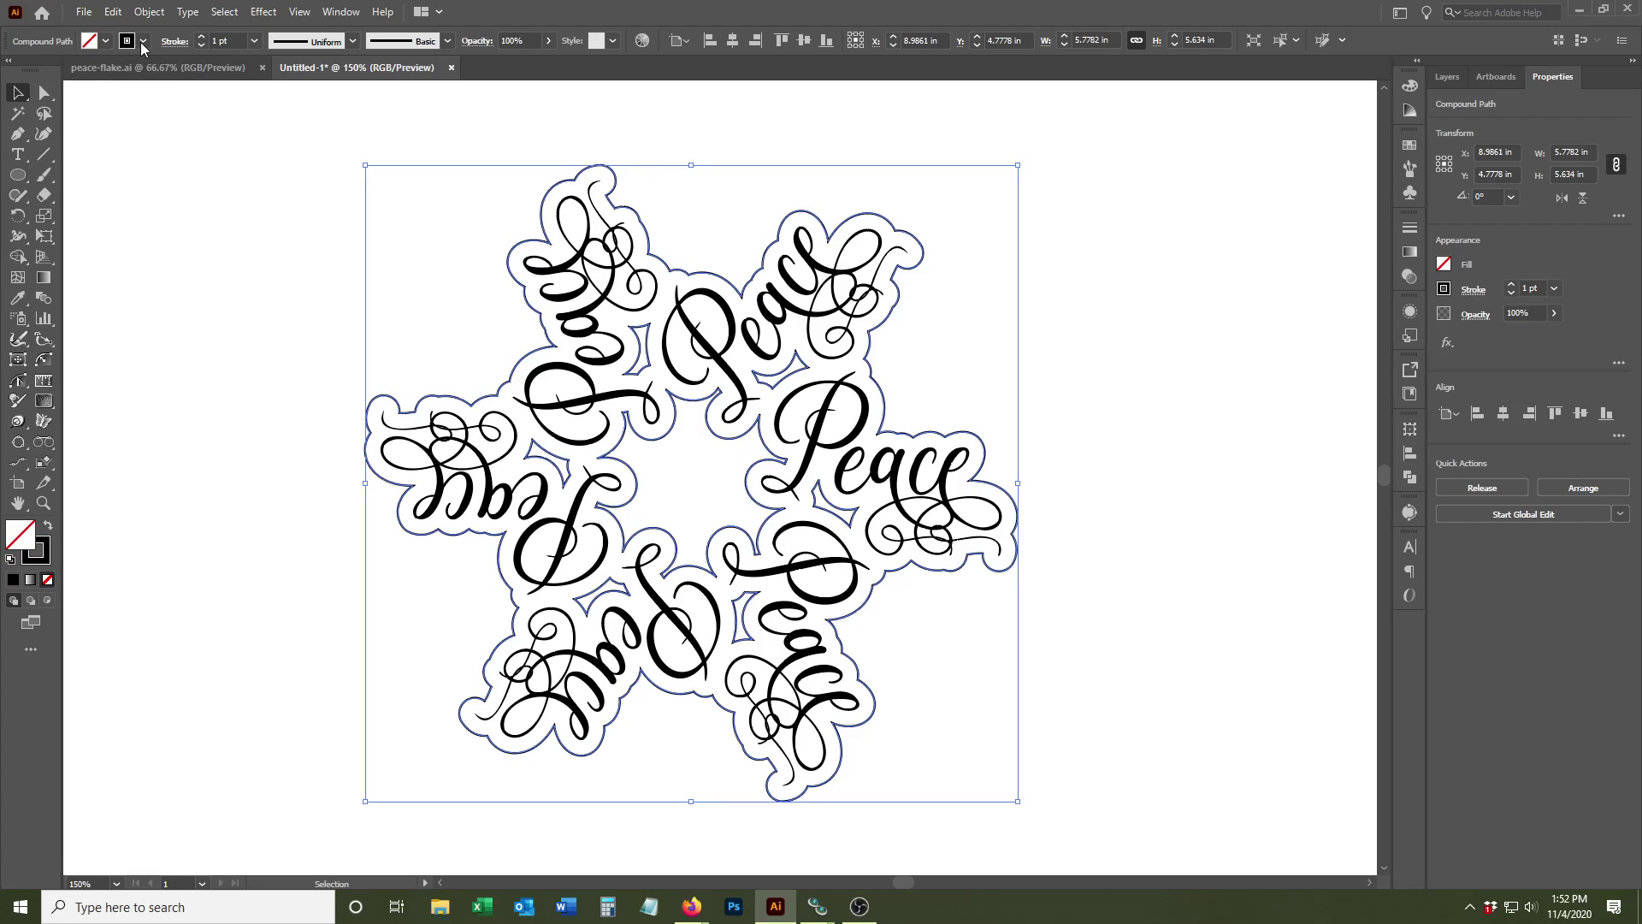
{"action": "left_click", "coordinate": [143, 41]}
{"action": "left_click", "coordinate": [60, 71]}
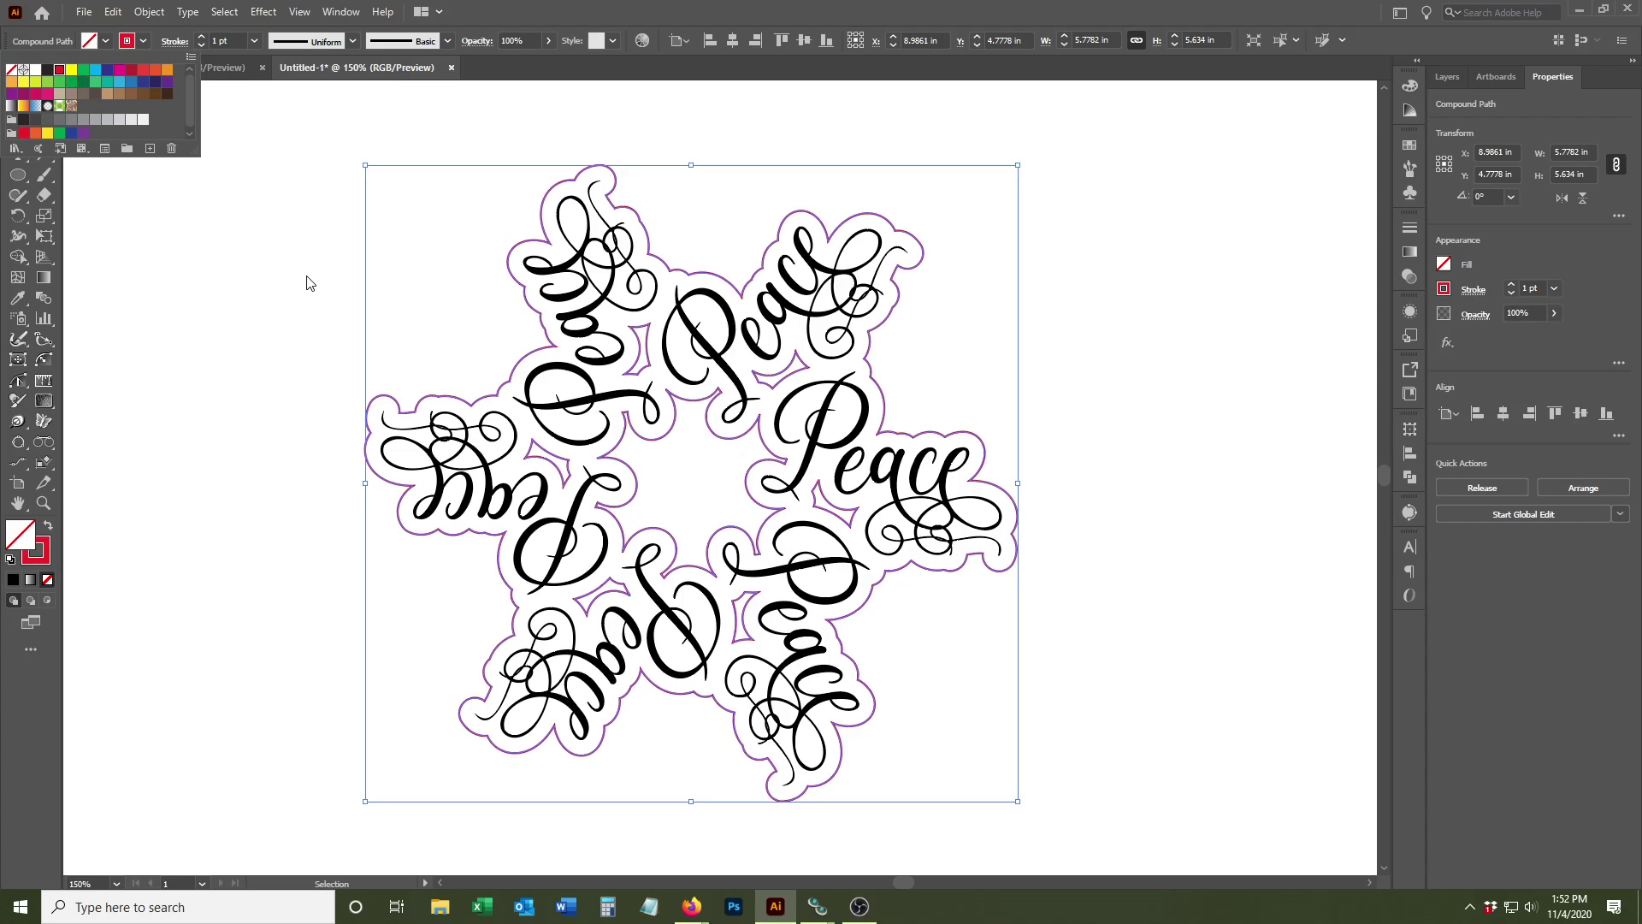
Step: Rotate the snowflake and its cut line about 30.65° so one Peace spoke points straight up
{"action": "left_click", "coordinate": [312, 301]}
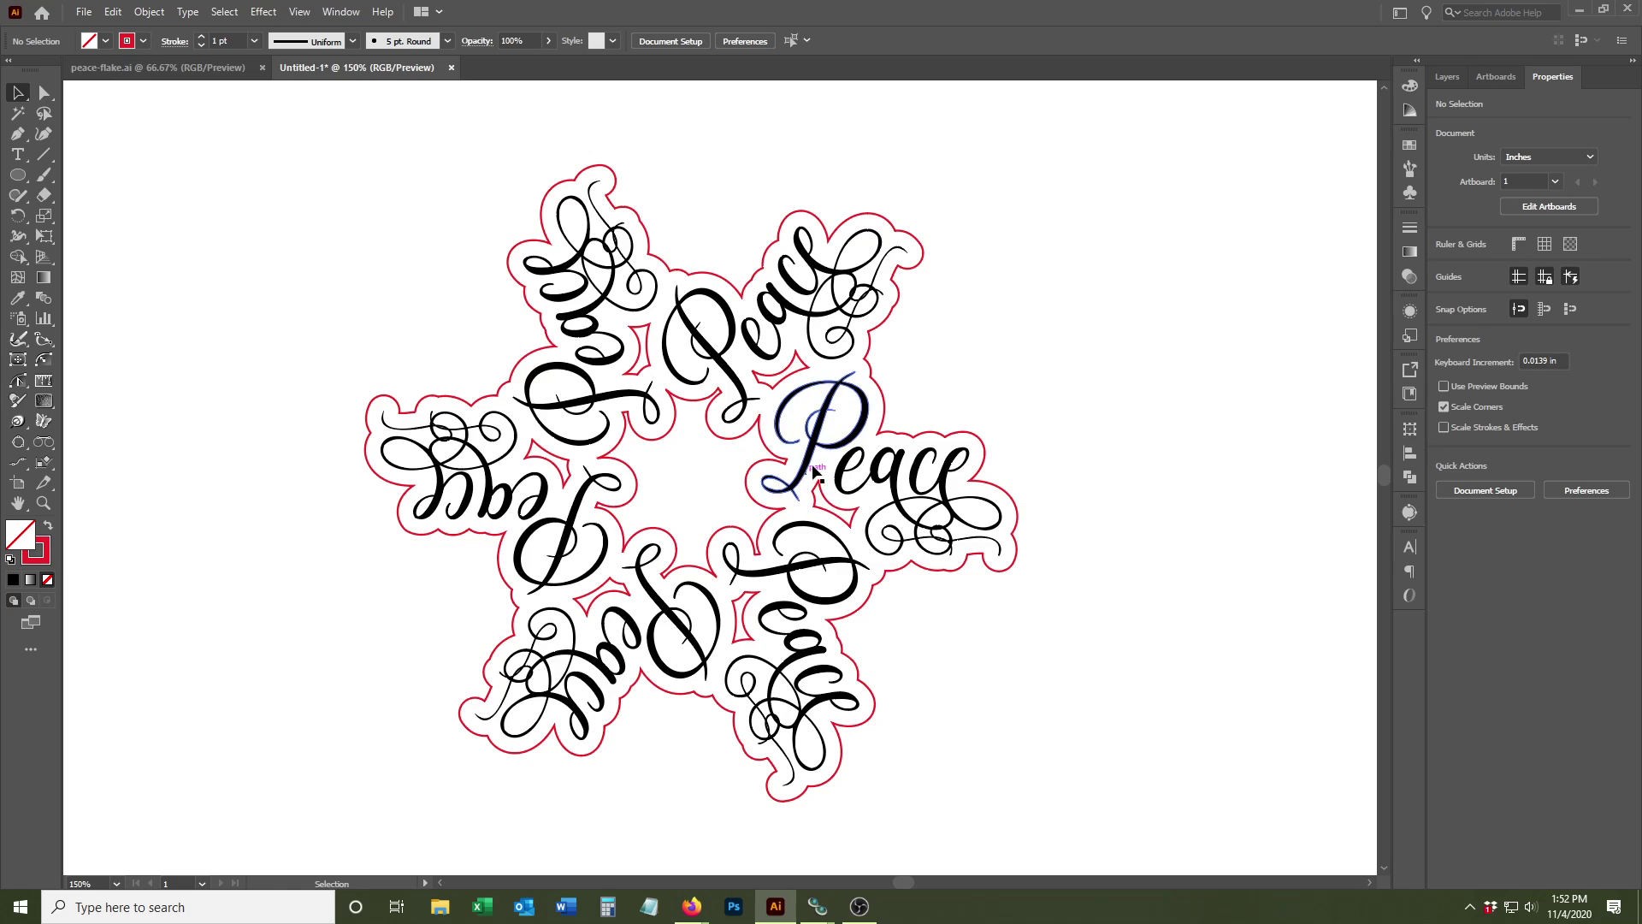
{"action": "left_click_drag", "start_coordinate": [805, 348], "coordinate": [814, 460]}
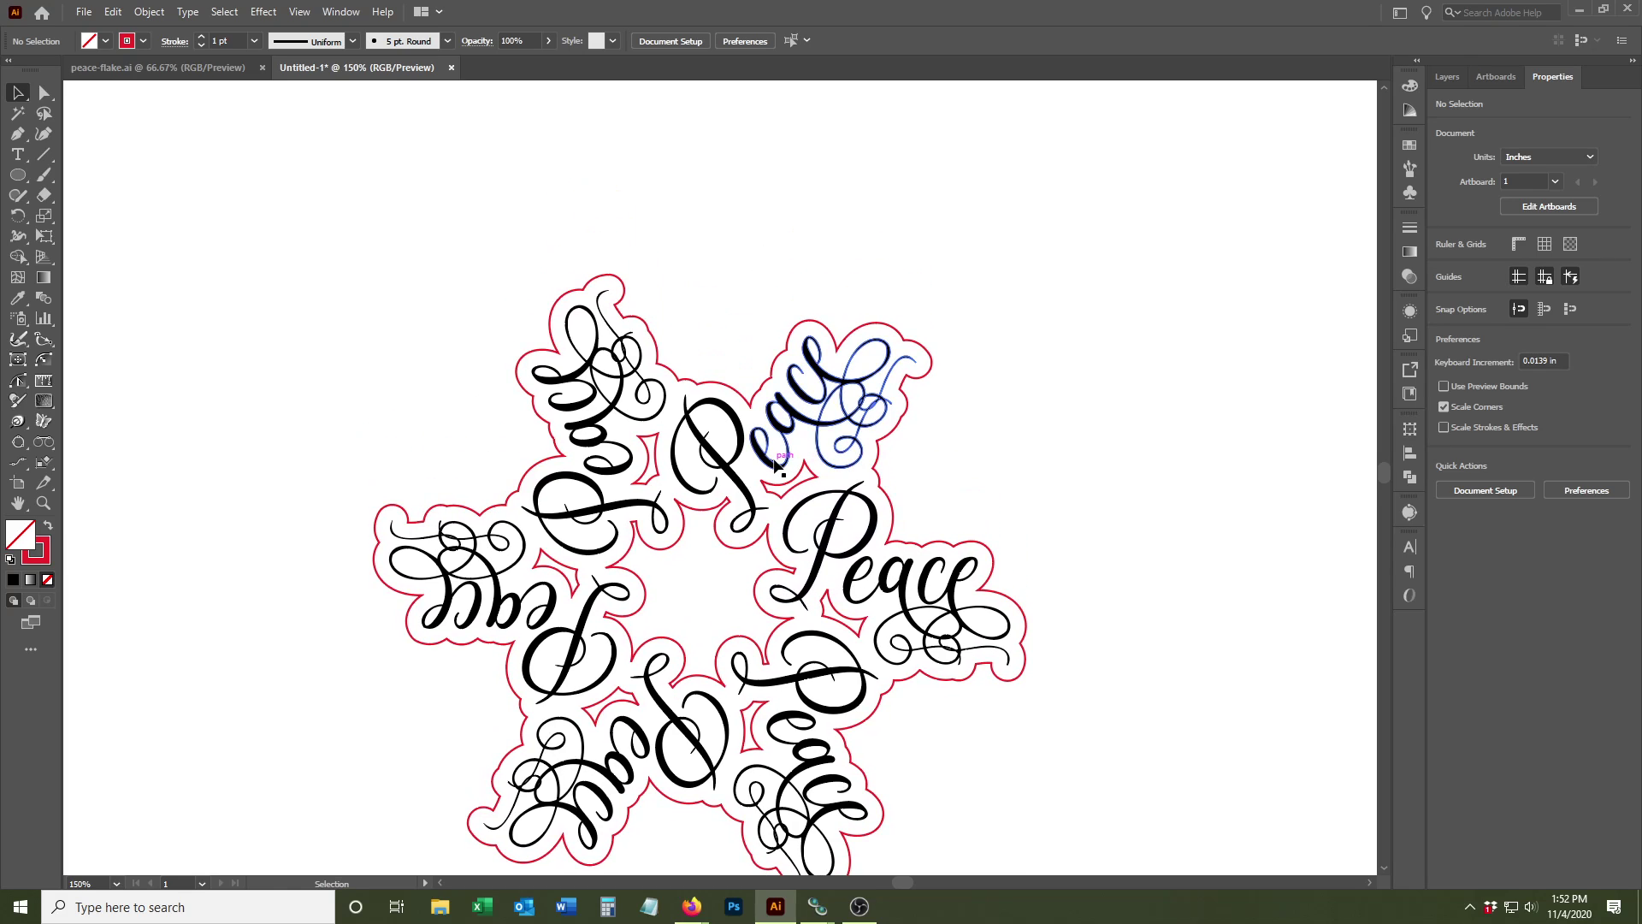
{"action": "left_click", "coordinate": [895, 346]}
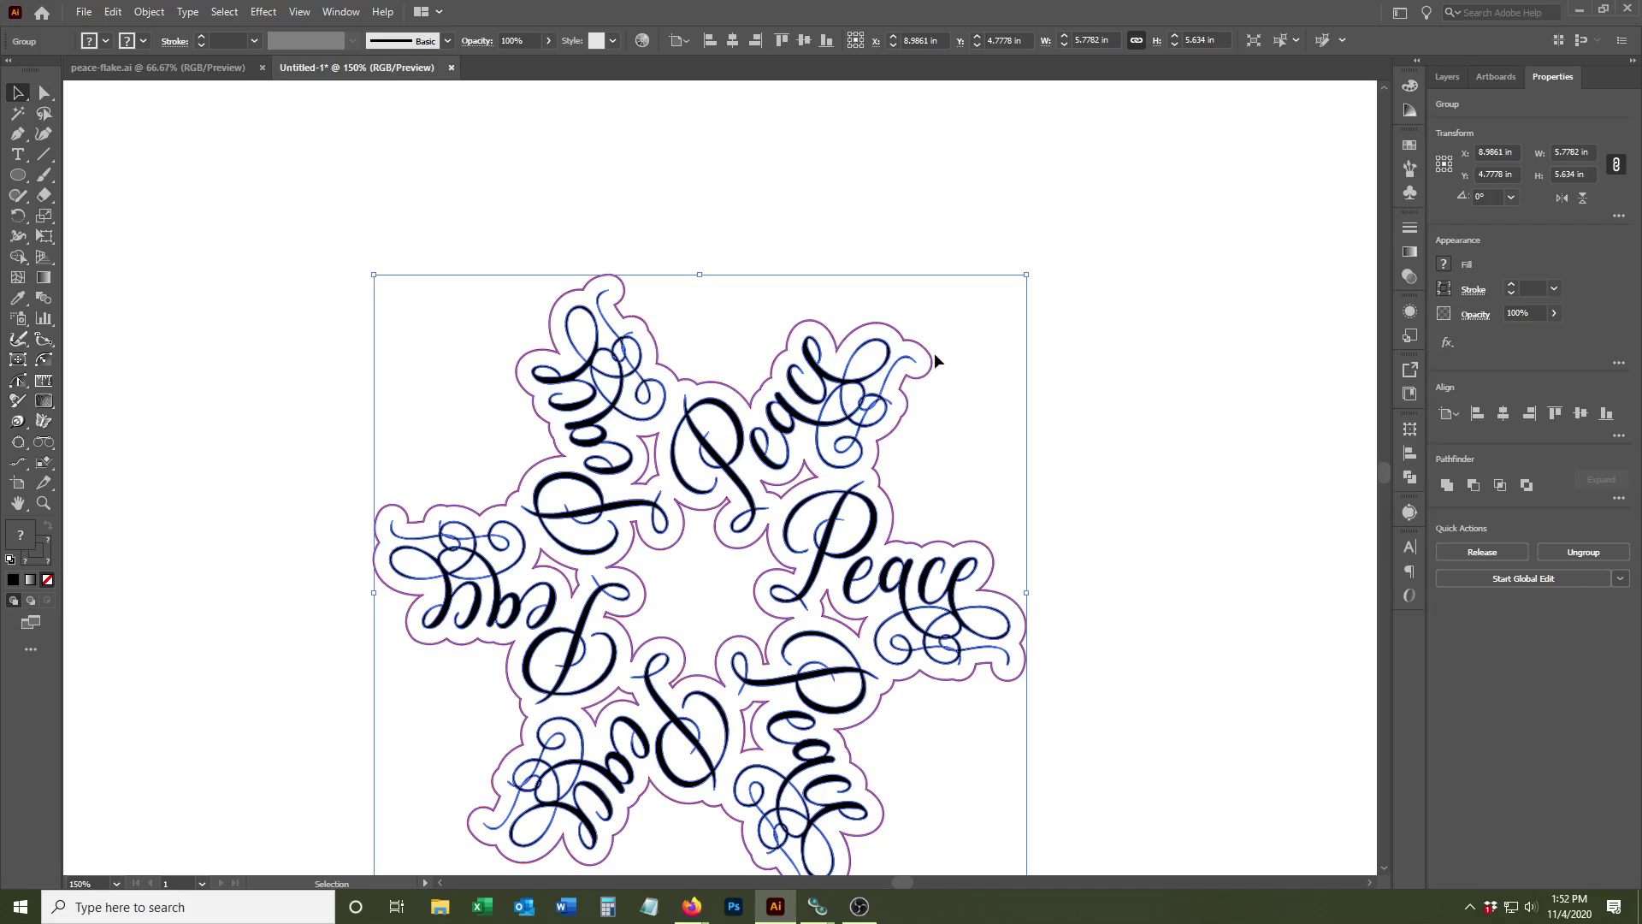
{"action": "left_click_drag", "start_coordinate": [1027, 267], "coordinate": [816, 150]}
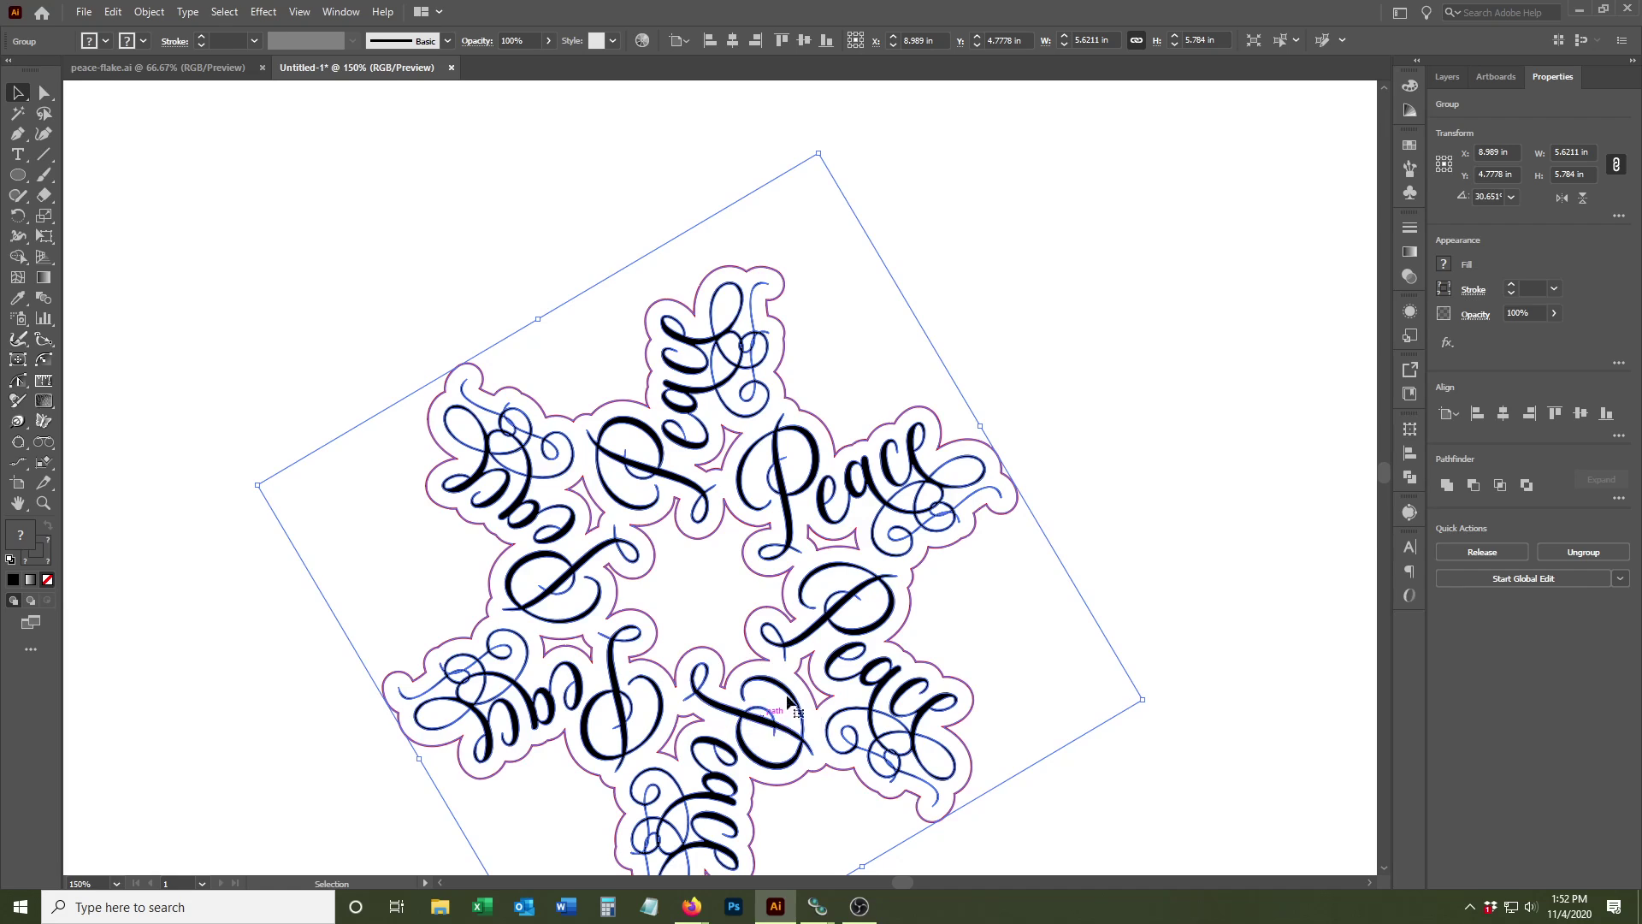
Step: Draw a 0.21 in red-outlined hanger circle just above the top spoke
{"action": "left_click", "coordinate": [231, 284]}
{"action": "left_click_drag", "start_coordinate": [17, 175], "coordinate": [101, 216]}
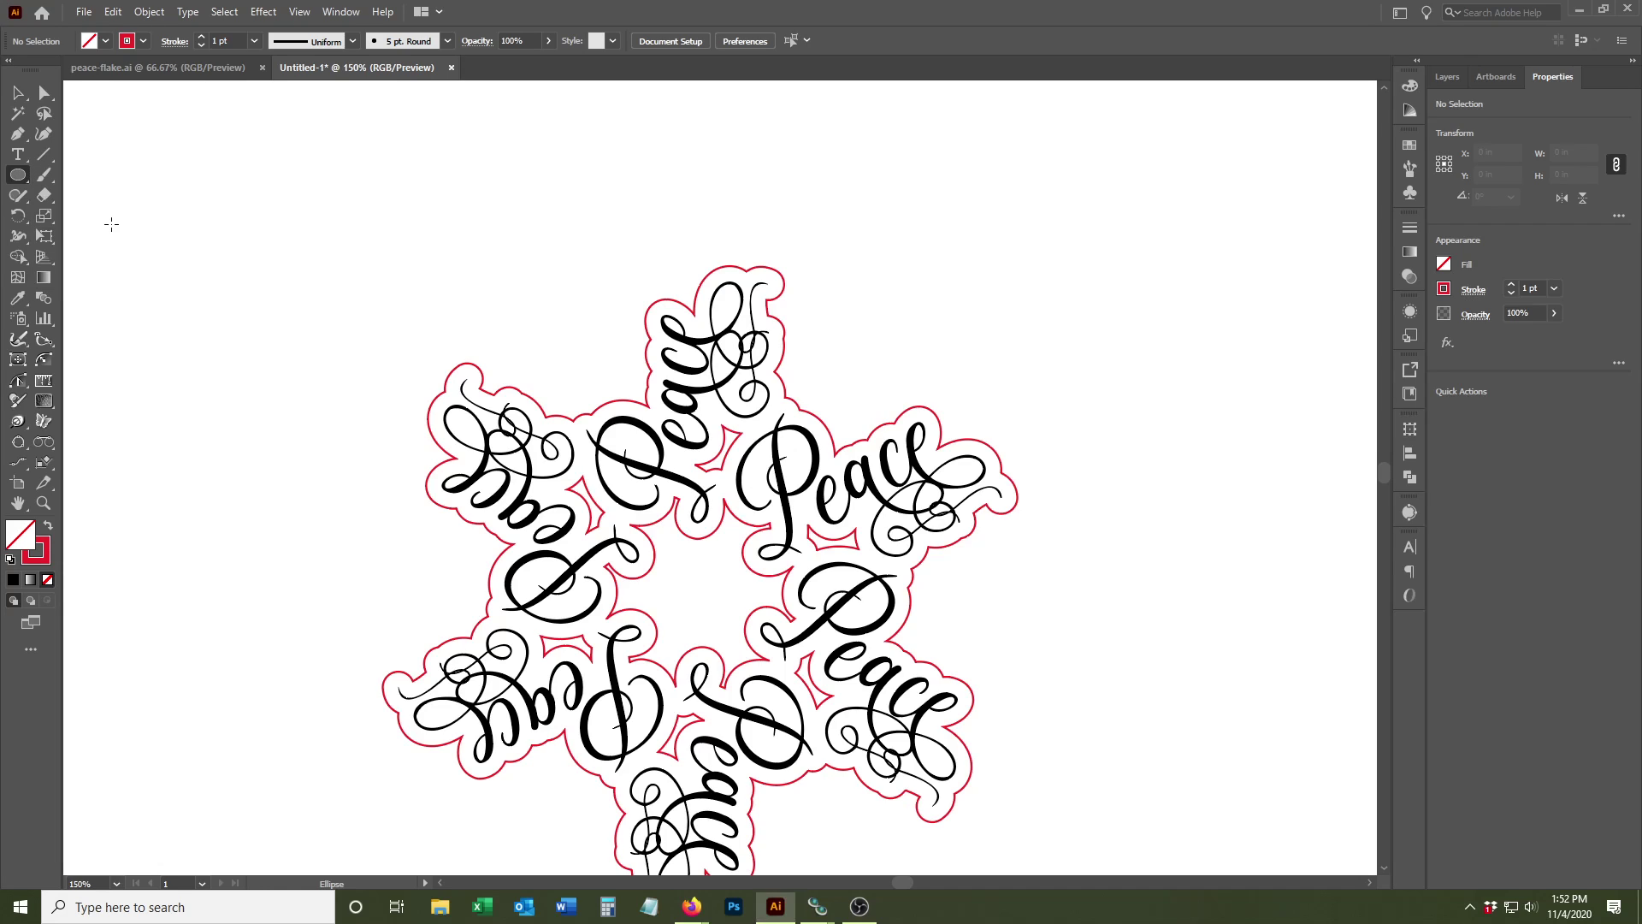
{"action": "left_click", "coordinate": [723, 234]}
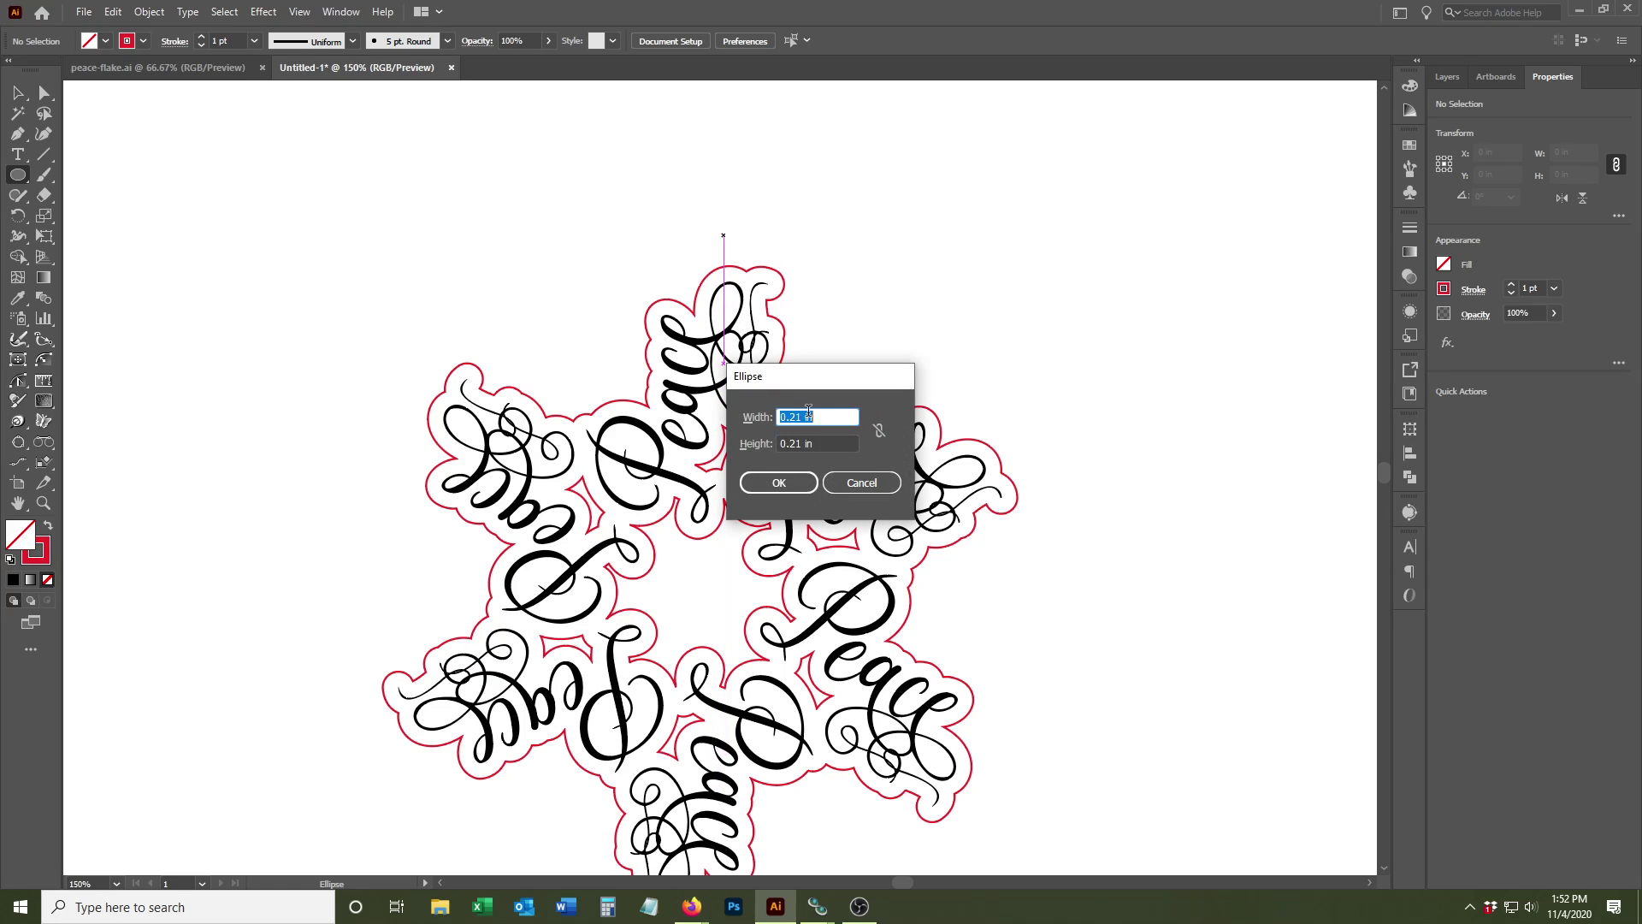
{"action": "left_click", "coordinate": [782, 485]}
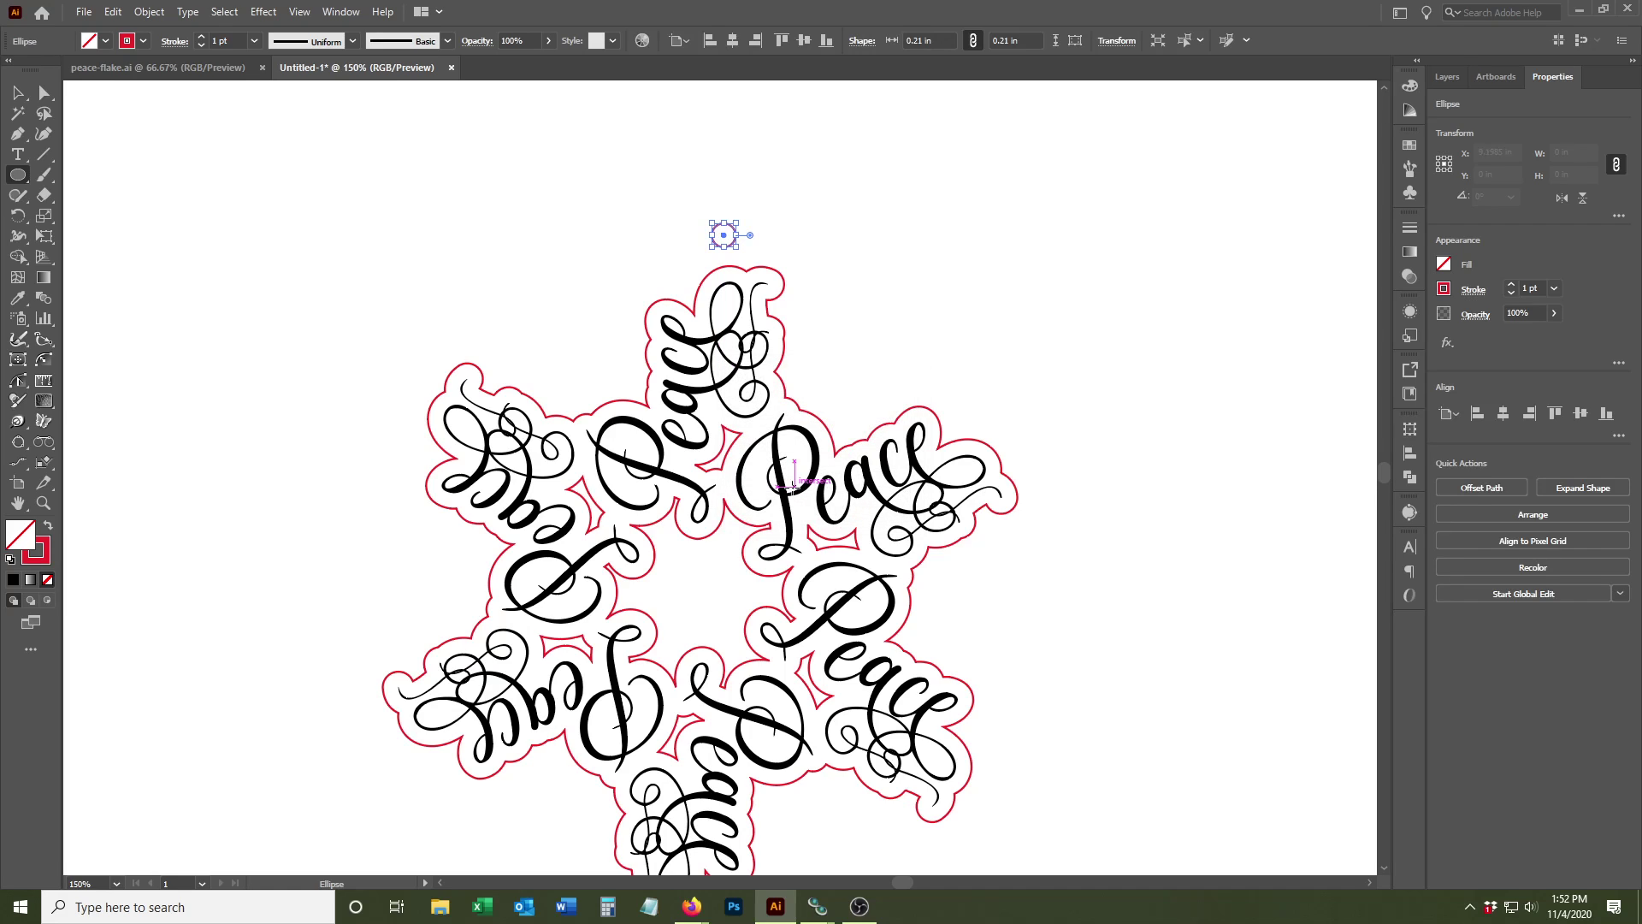
{"action": "left_click", "coordinate": [18, 91]}
{"action": "left_click", "coordinate": [310, 270]}
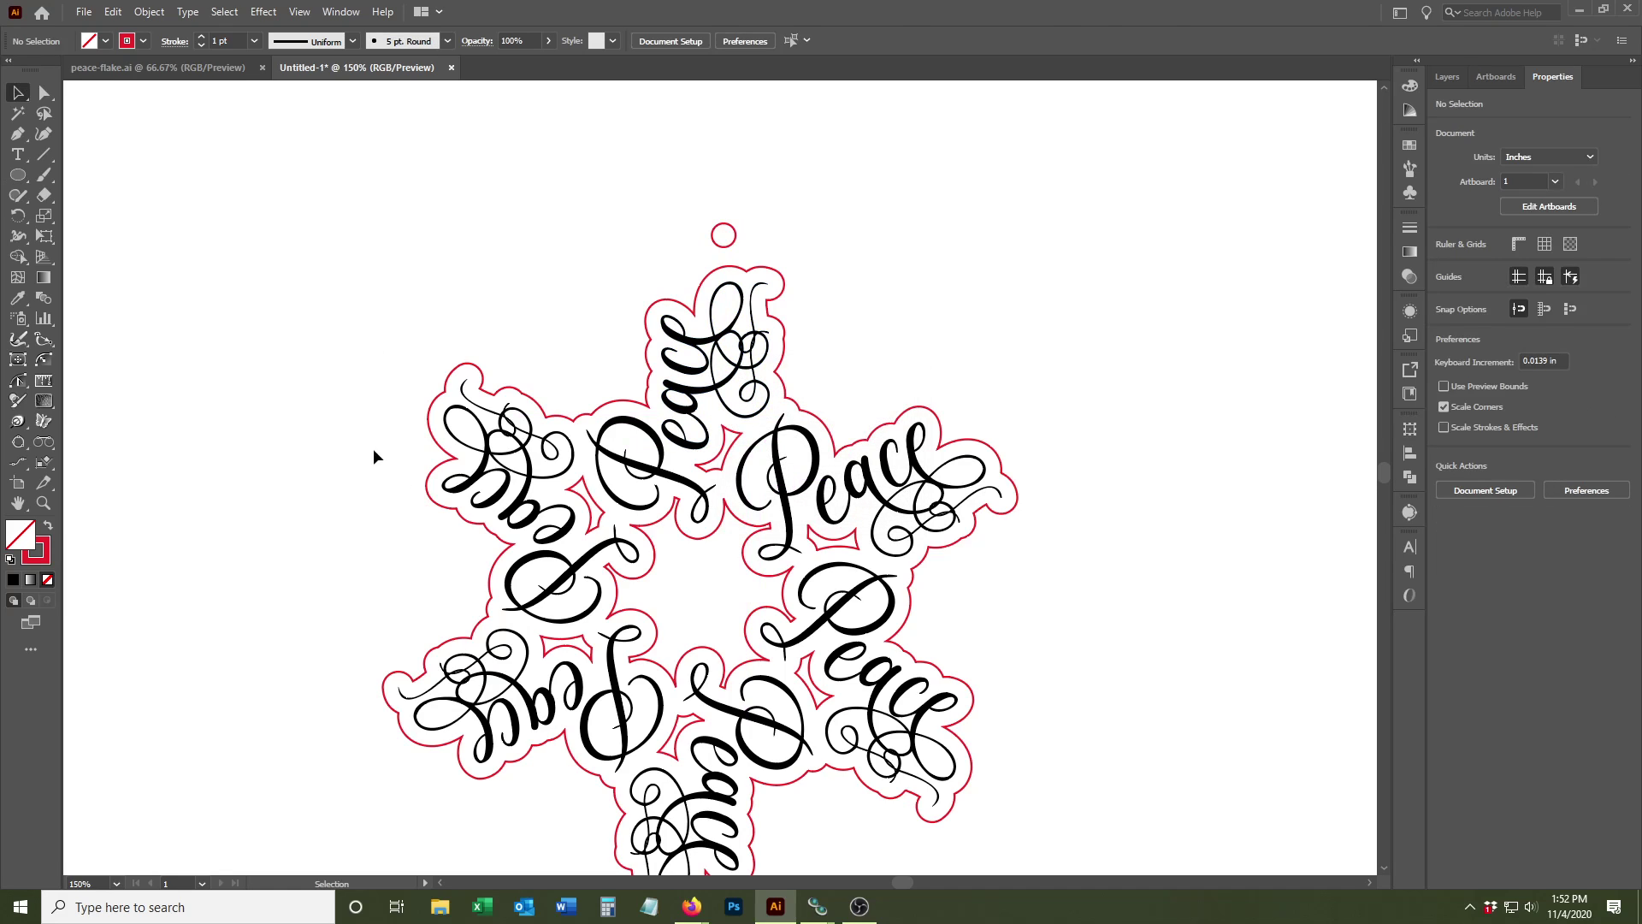
Step: Set the snowflake group's height to 4 in and drag it up to meet the hanger circle
{"action": "left_click", "coordinate": [657, 585]}
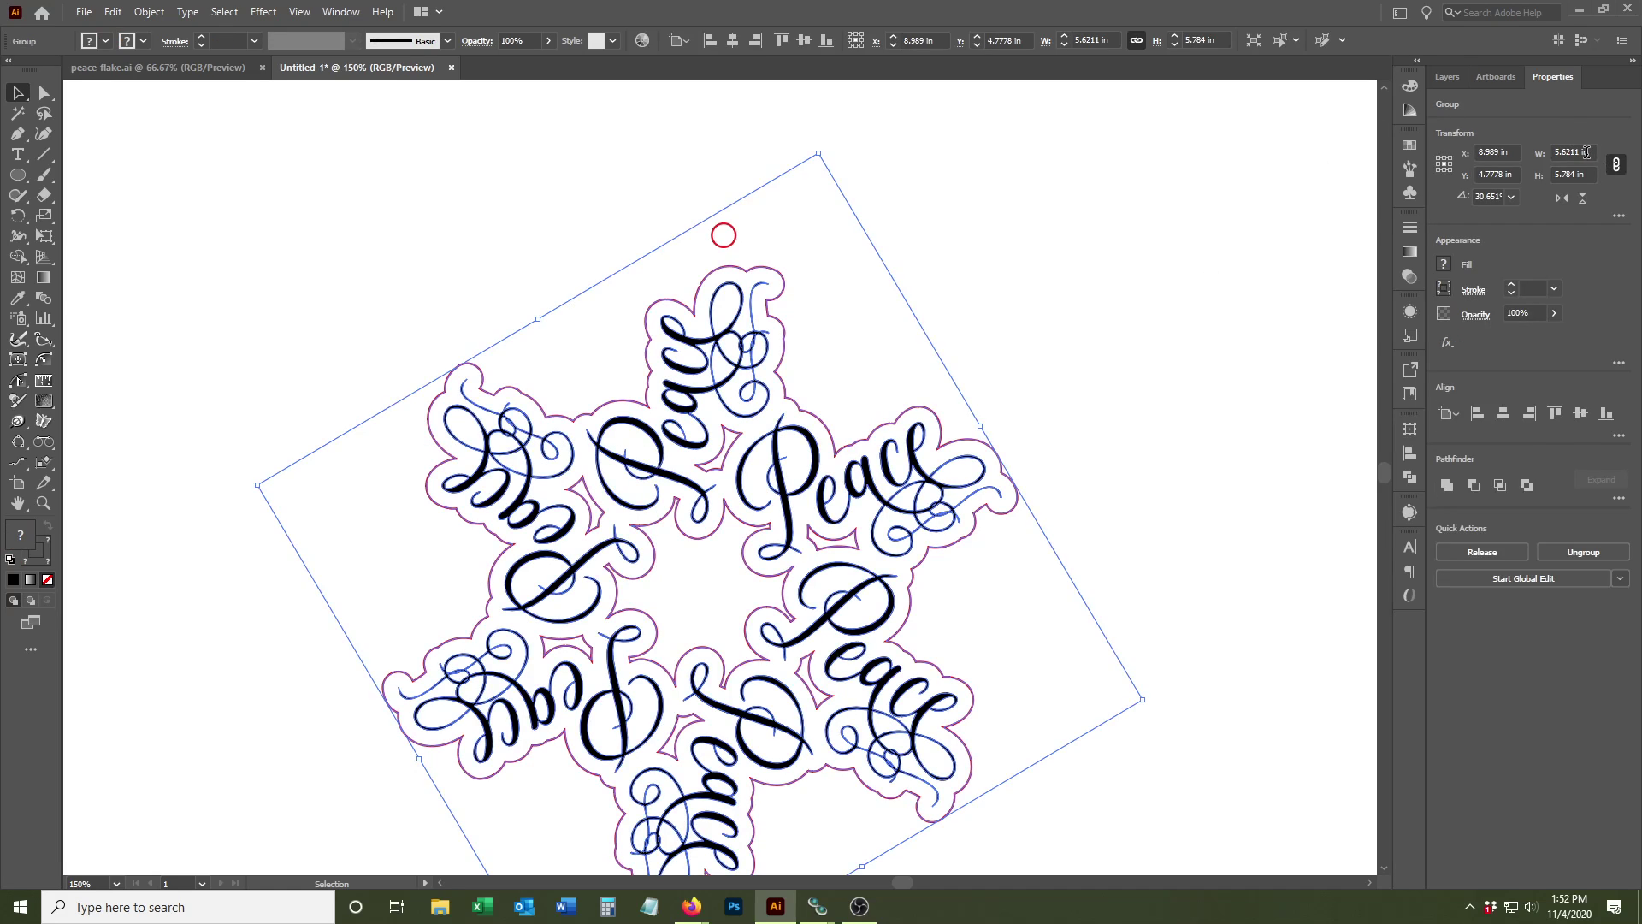
{"action": "left_click_drag", "start_coordinate": [1587, 175], "coordinate": [1571, 174]}
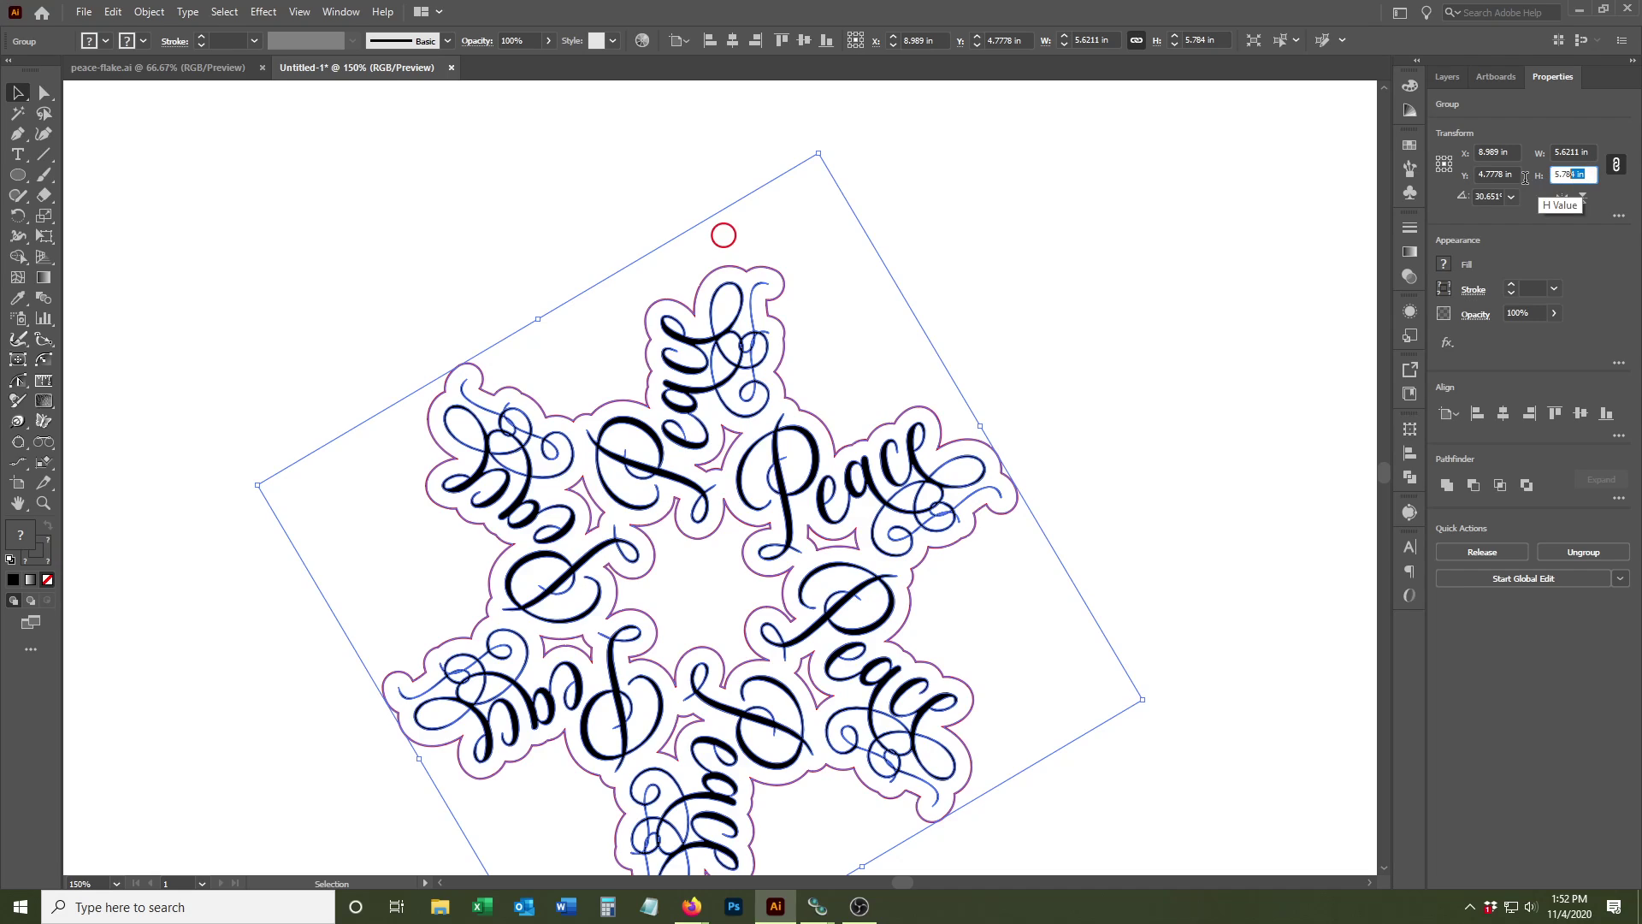
{"action": "key", "text": "BackSpace"}
{"action": "key", "text": "BackSpace"}
{"action": "key", "text": "BackSpace"}
{"action": "key", "text": "BackSpace"}
{"action": "key", "text": "BackSpace"}
{"action": "key", "text": "Tab"}
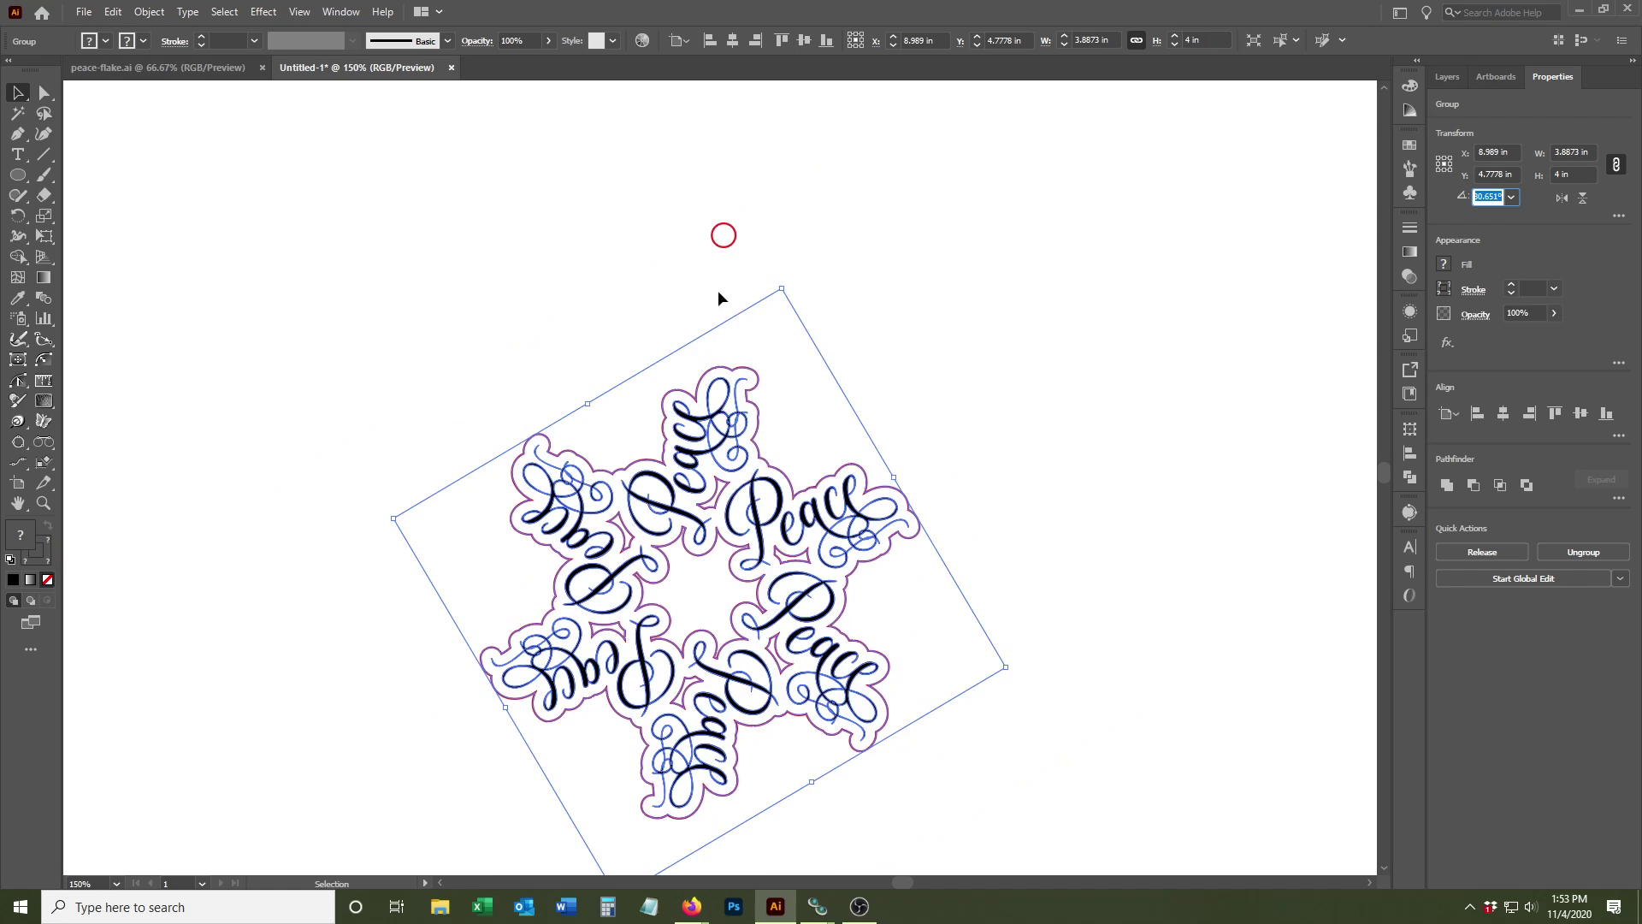
{"action": "left_click_drag", "start_coordinate": [735, 435], "coordinate": [737, 301]}
{"action": "left_click", "coordinate": [1105, 208]}
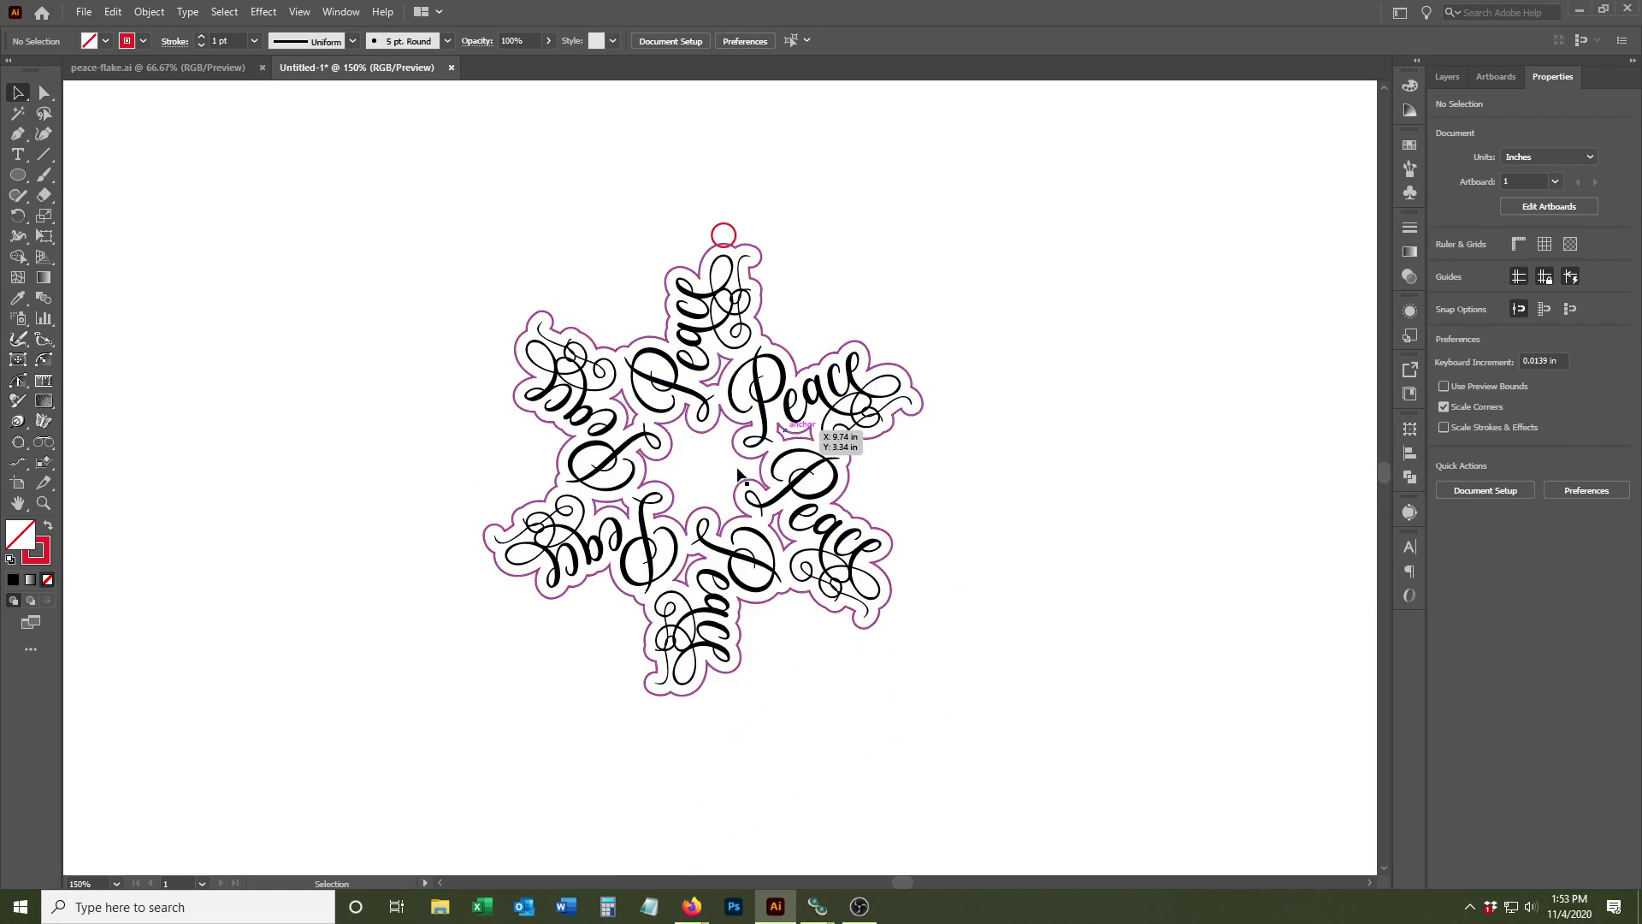
Step: Make a 0.11 in centred copy inside the 0.21 in hanger circle, then select both circles
{"action": "left_click_drag", "start_coordinate": [689, 286], "coordinate": [814, 580]}
{"action": "left_click", "coordinate": [807, 419]}
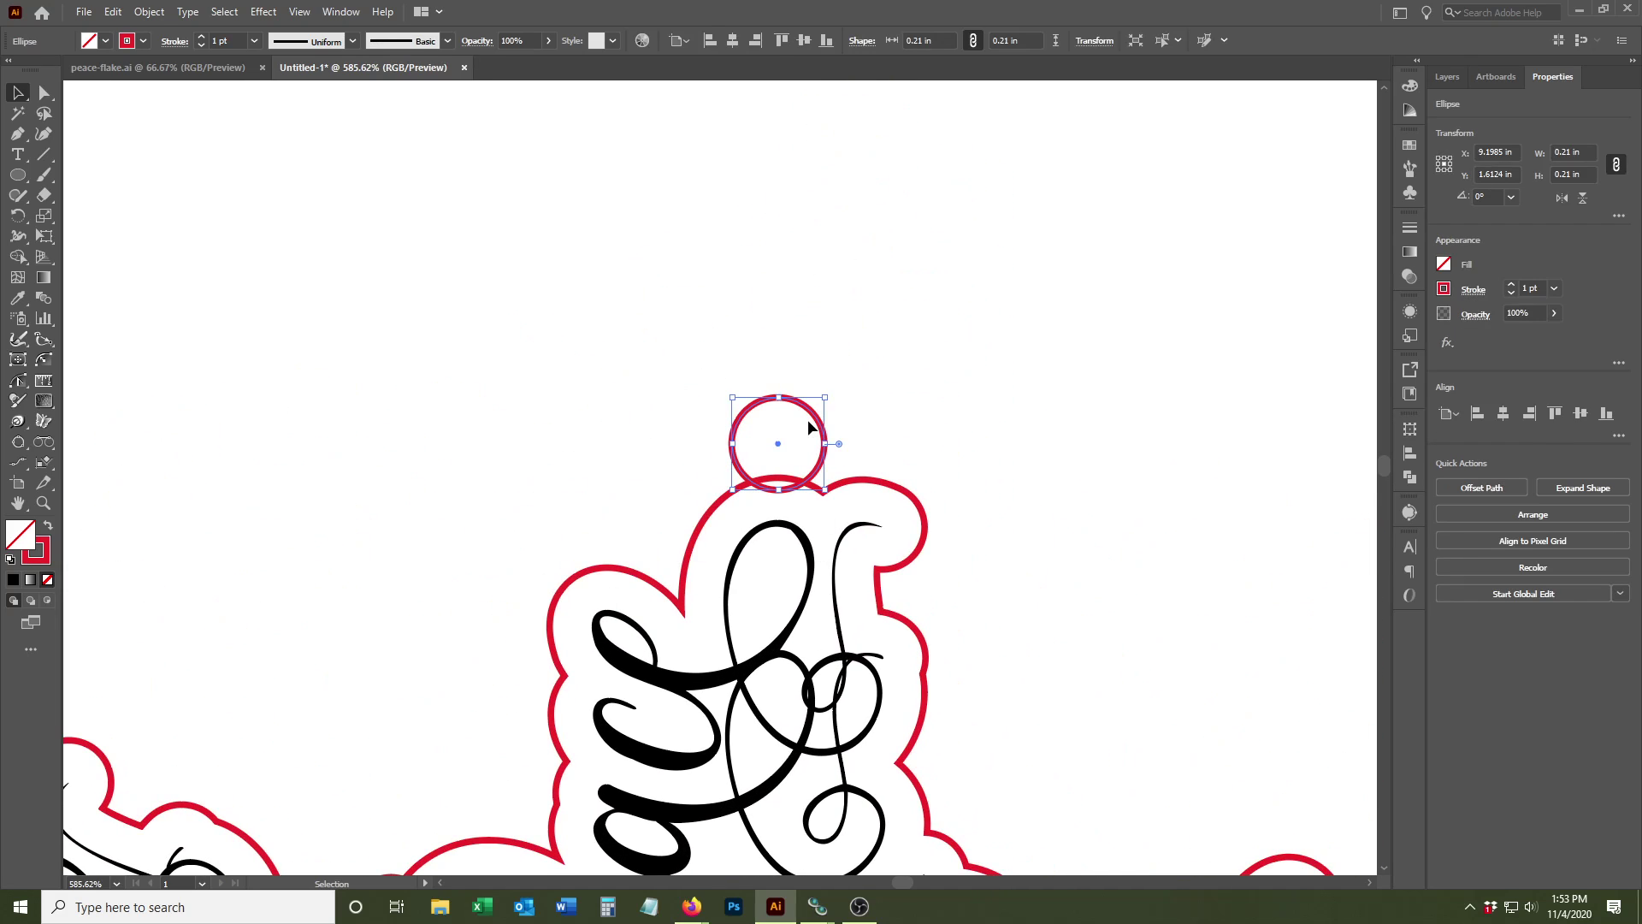
{"action": "key", "text": "a"}
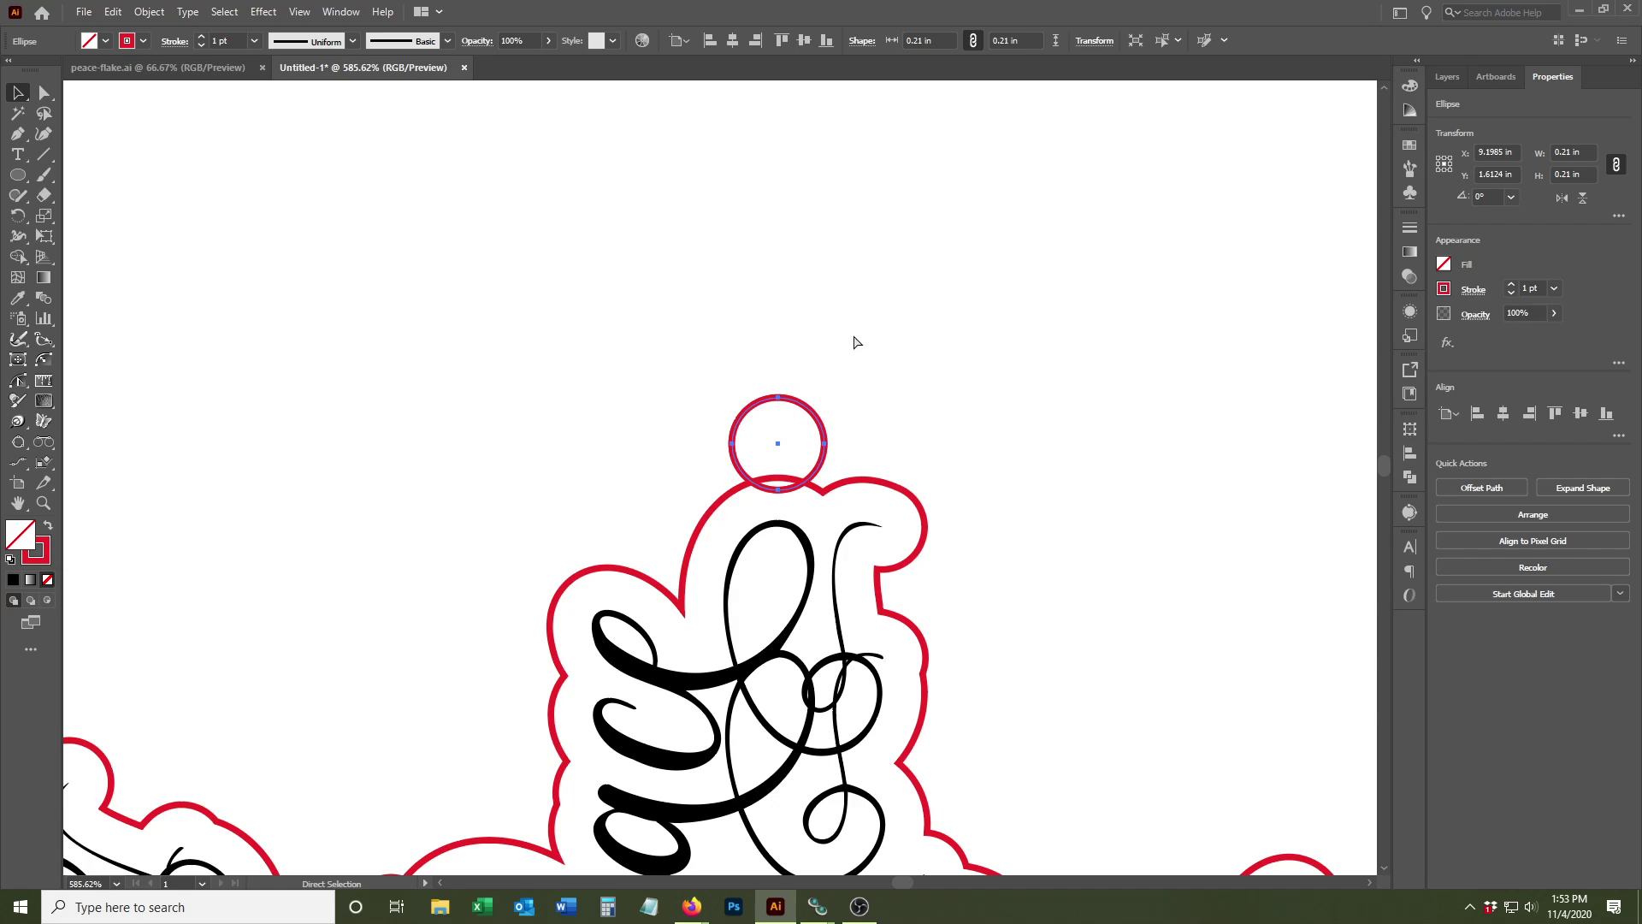
{"action": "key", "text": "v"}
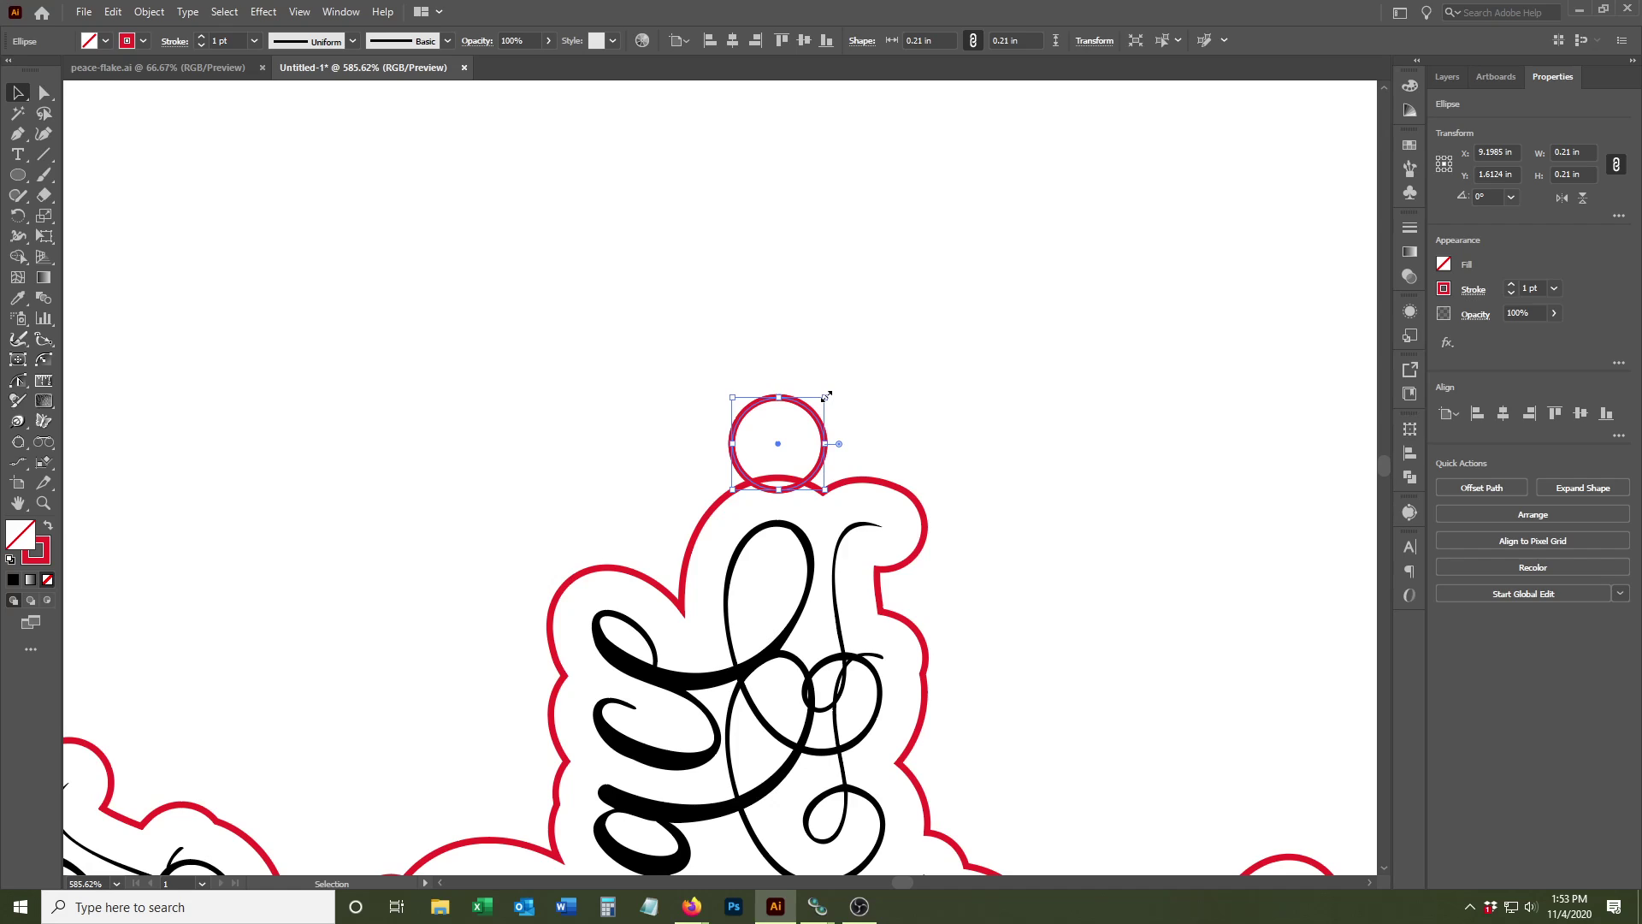
{"action": "left_click_drag", "start_coordinate": [826, 396], "coordinate": [803, 409]}
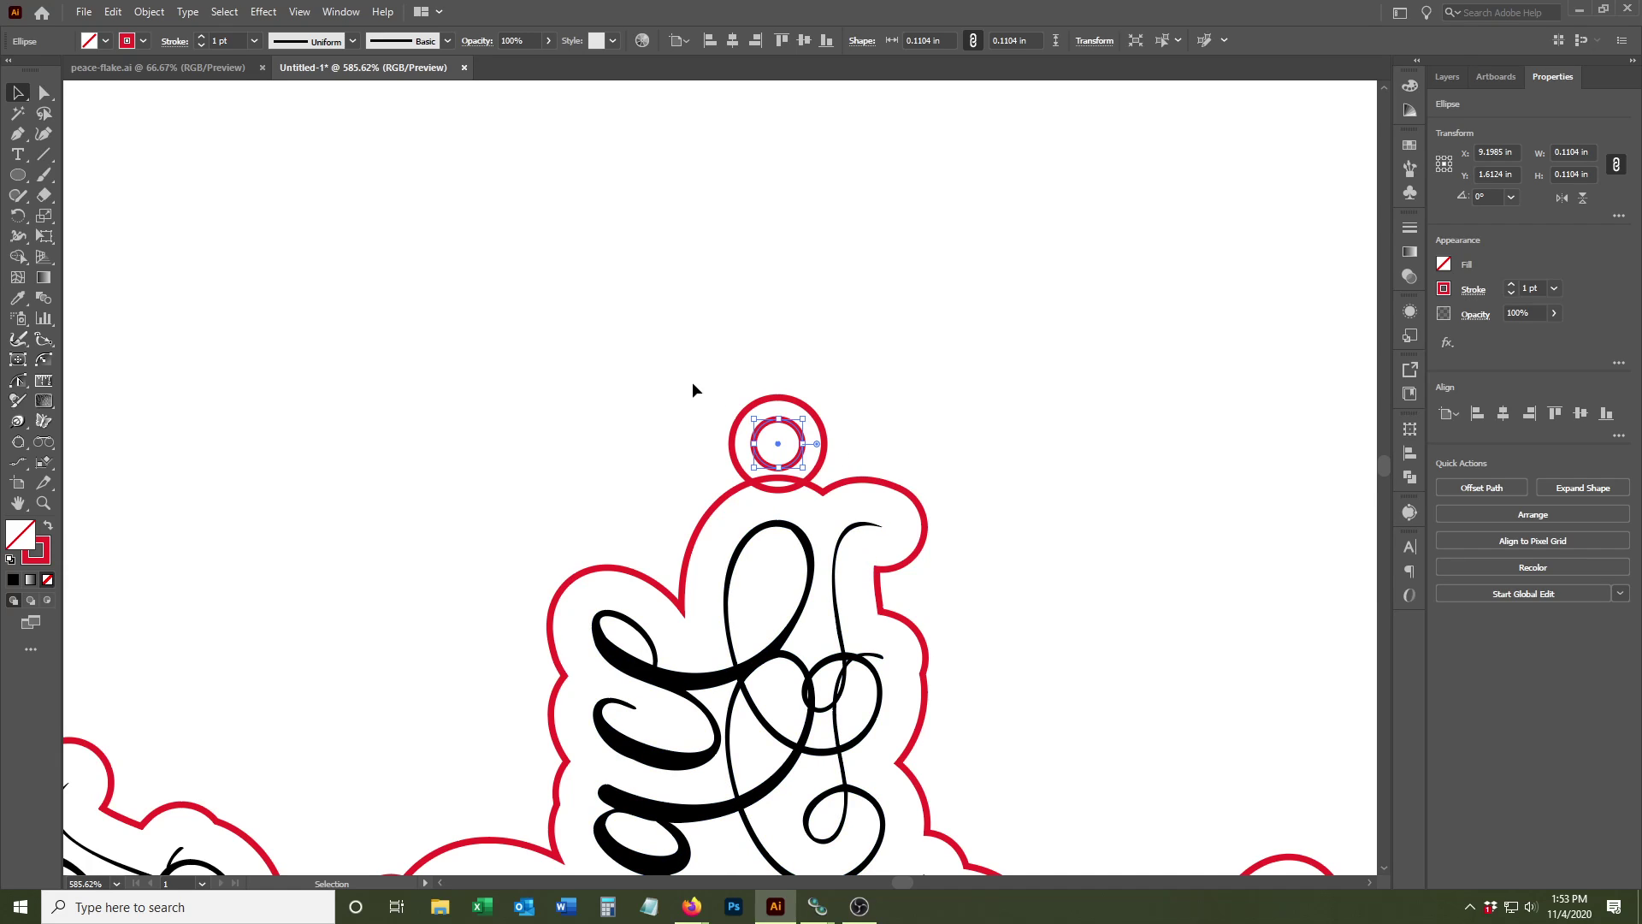
{"action": "left_click_drag", "start_coordinate": [702, 369], "coordinate": [793, 444]}
Step: Cut both hanger circles and isolate the snowflake group for editing
{"action": "key", "text": "a"}
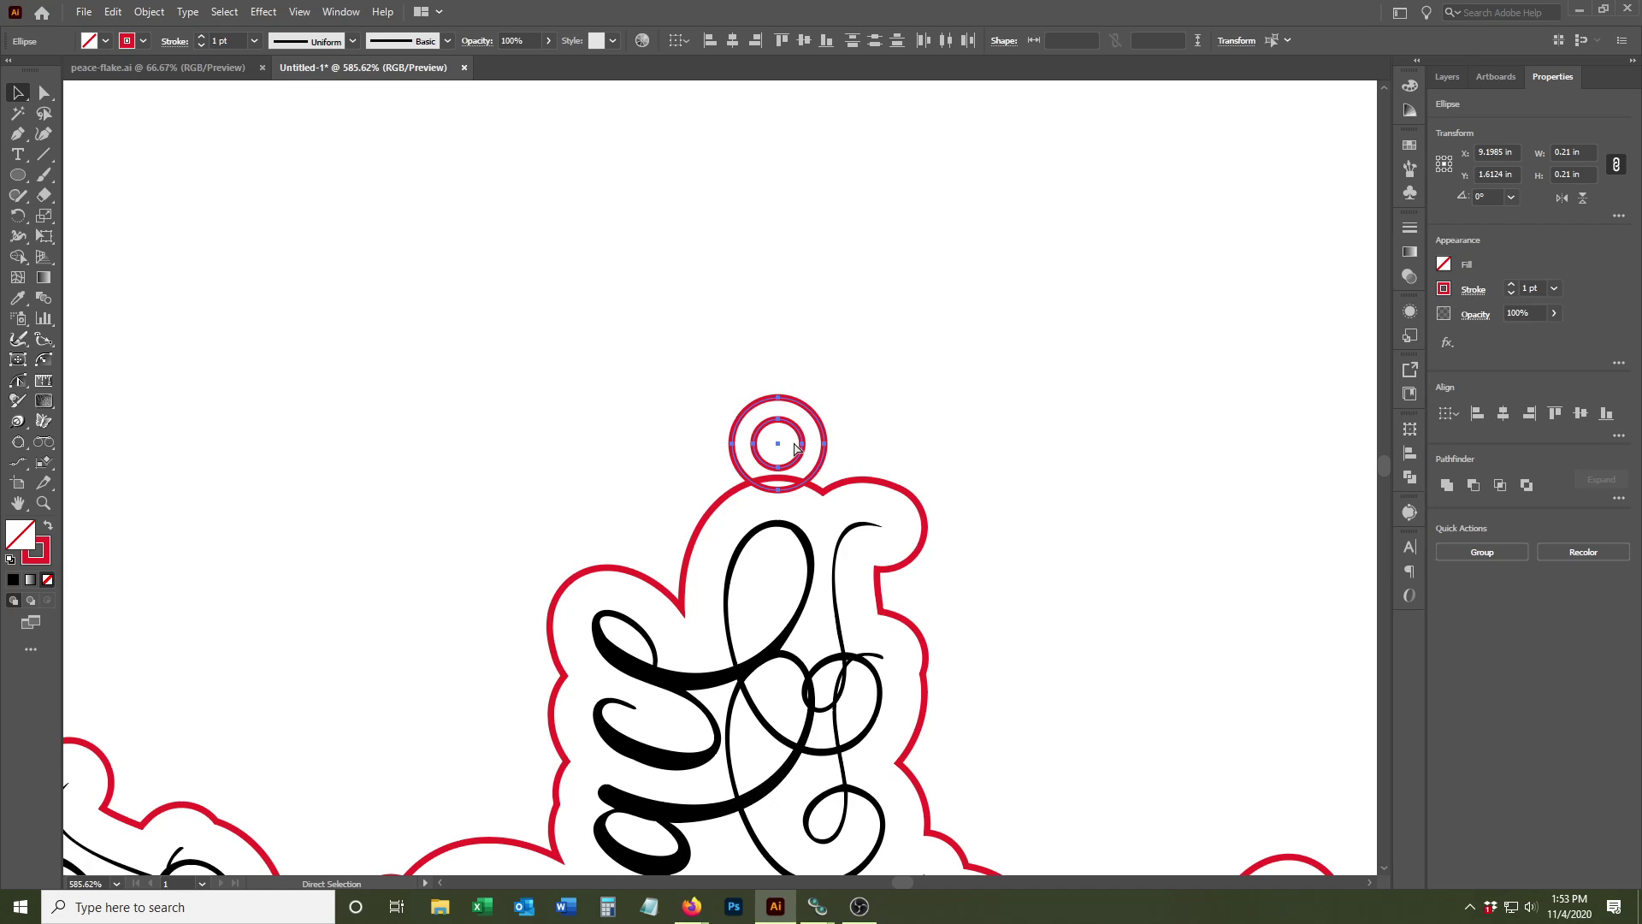
{"action": "key", "text": "Delete"}
{"action": "key", "text": "v"}
{"action": "left_click", "coordinate": [812, 486]}
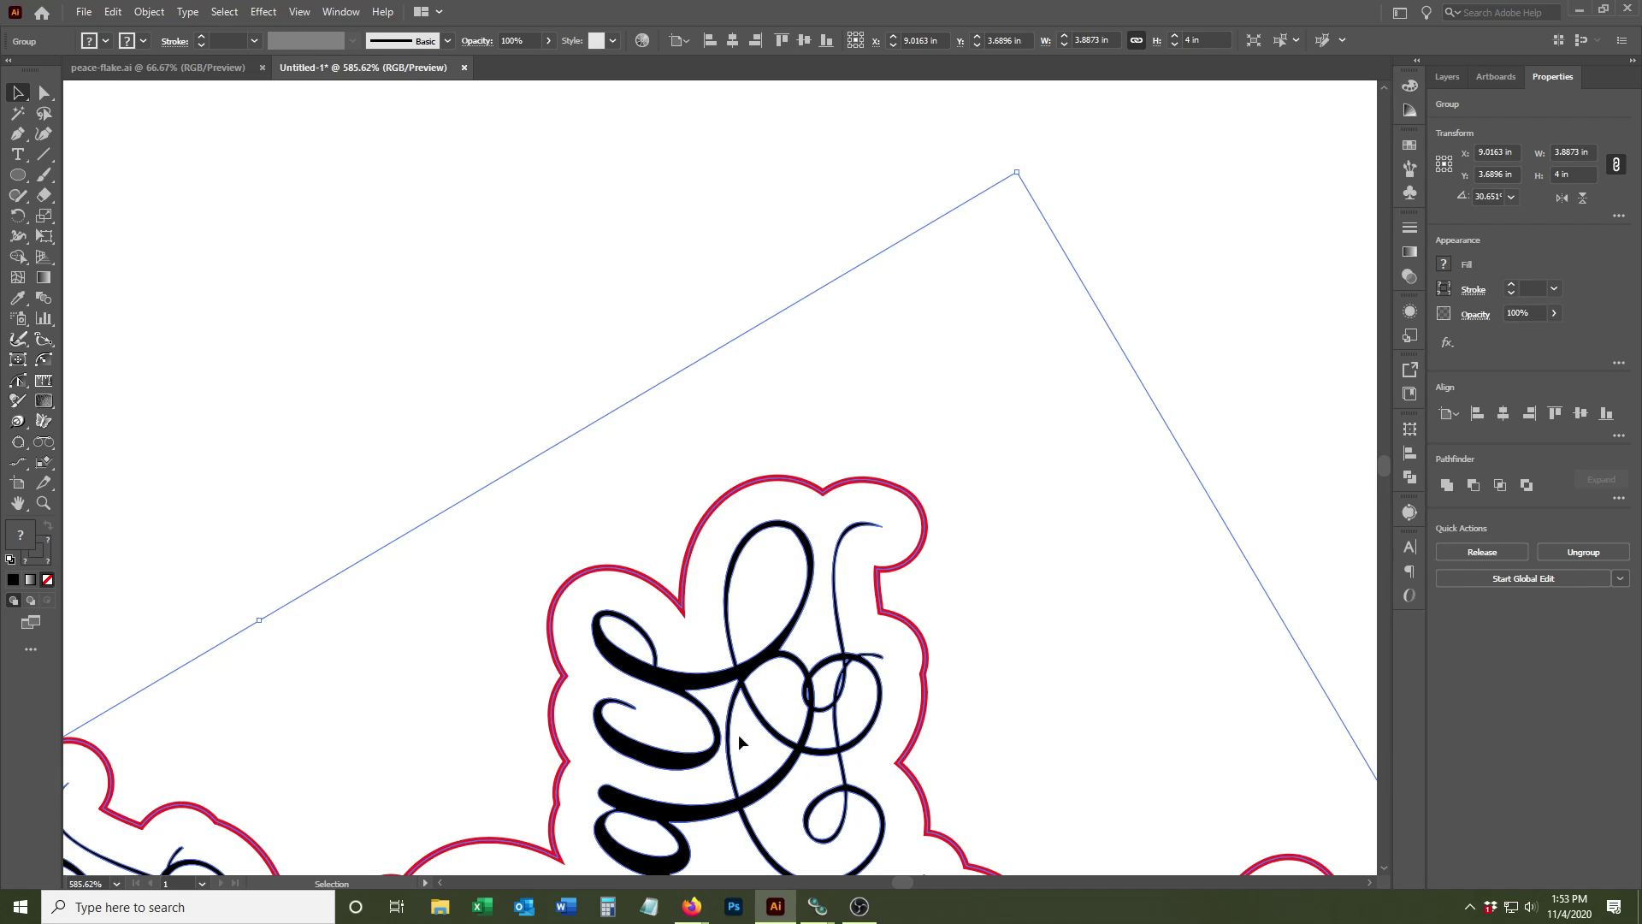
{"action": "double_click", "coordinate": [850, 484]}
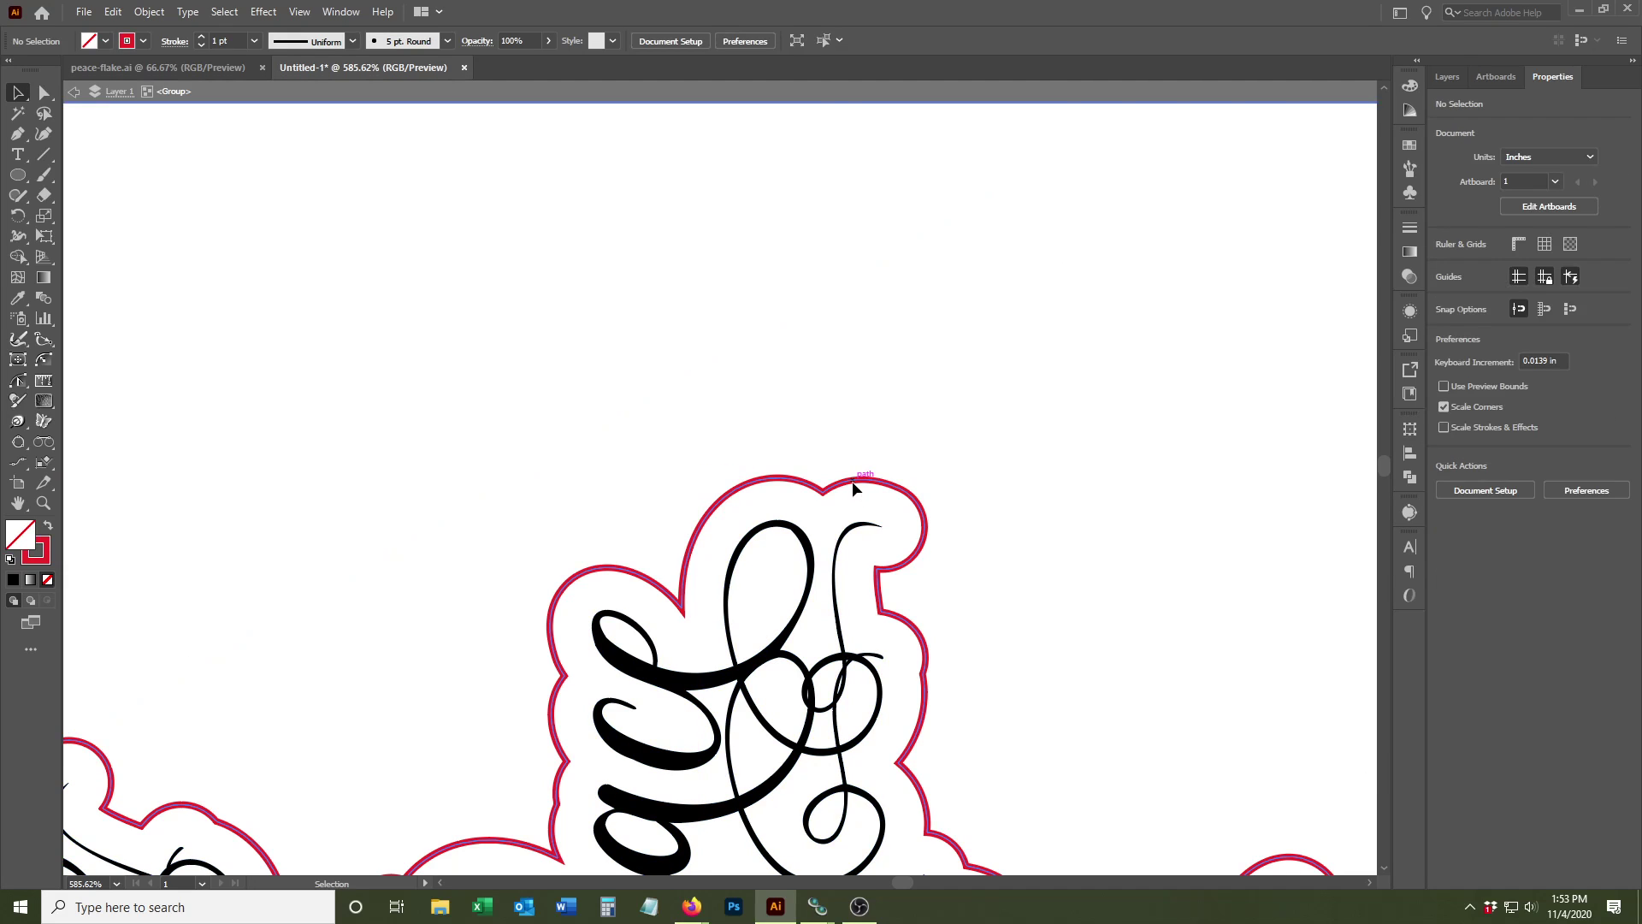
Step: Paste the circles back in place and unite the outer circle with the red cut outline
{"action": "left_click", "coordinate": [763, 797]}
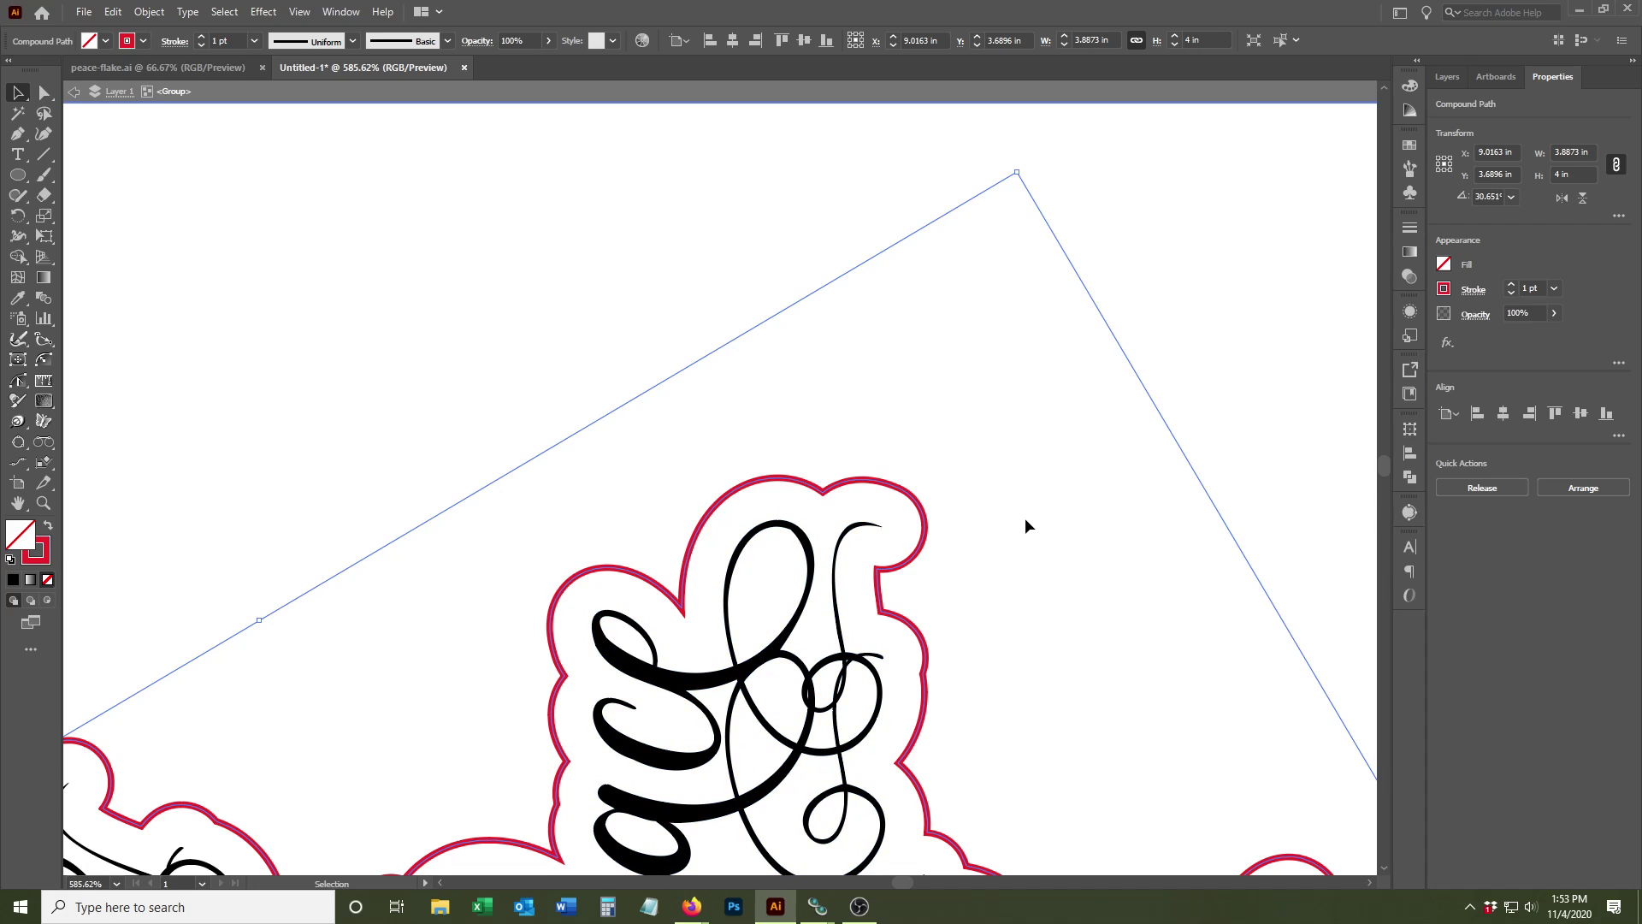
{"action": "left_click", "coordinate": [930, 430]}
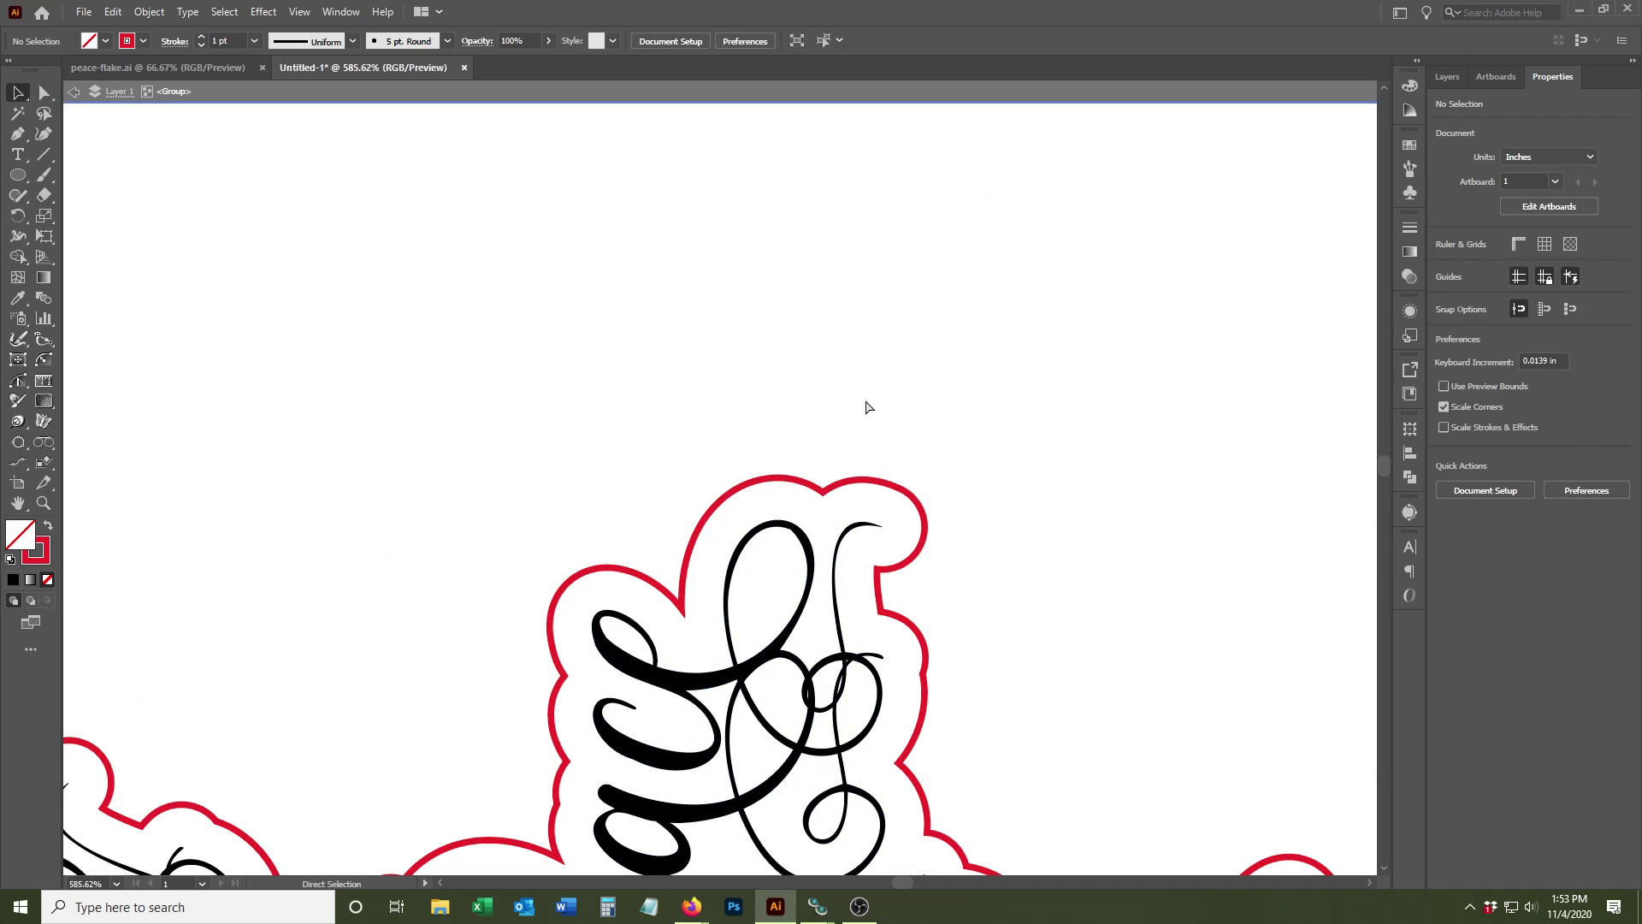
{"action": "key", "text": "ctrl+v"}
{"action": "left_click", "coordinate": [852, 430]}
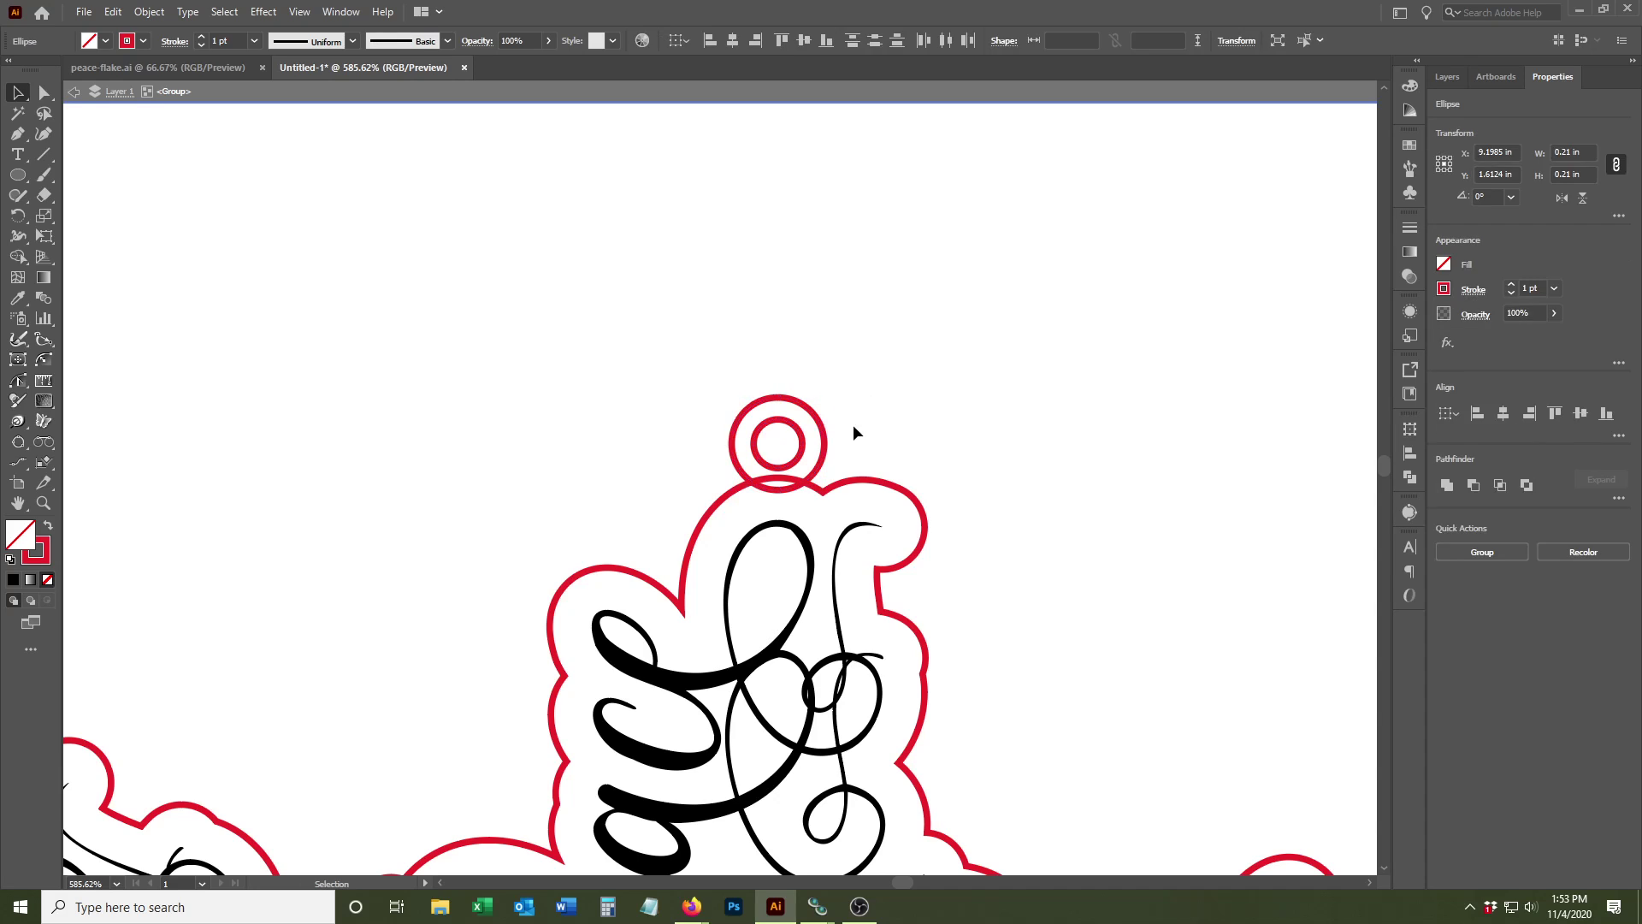
{"action": "left_click", "coordinate": [823, 462]}
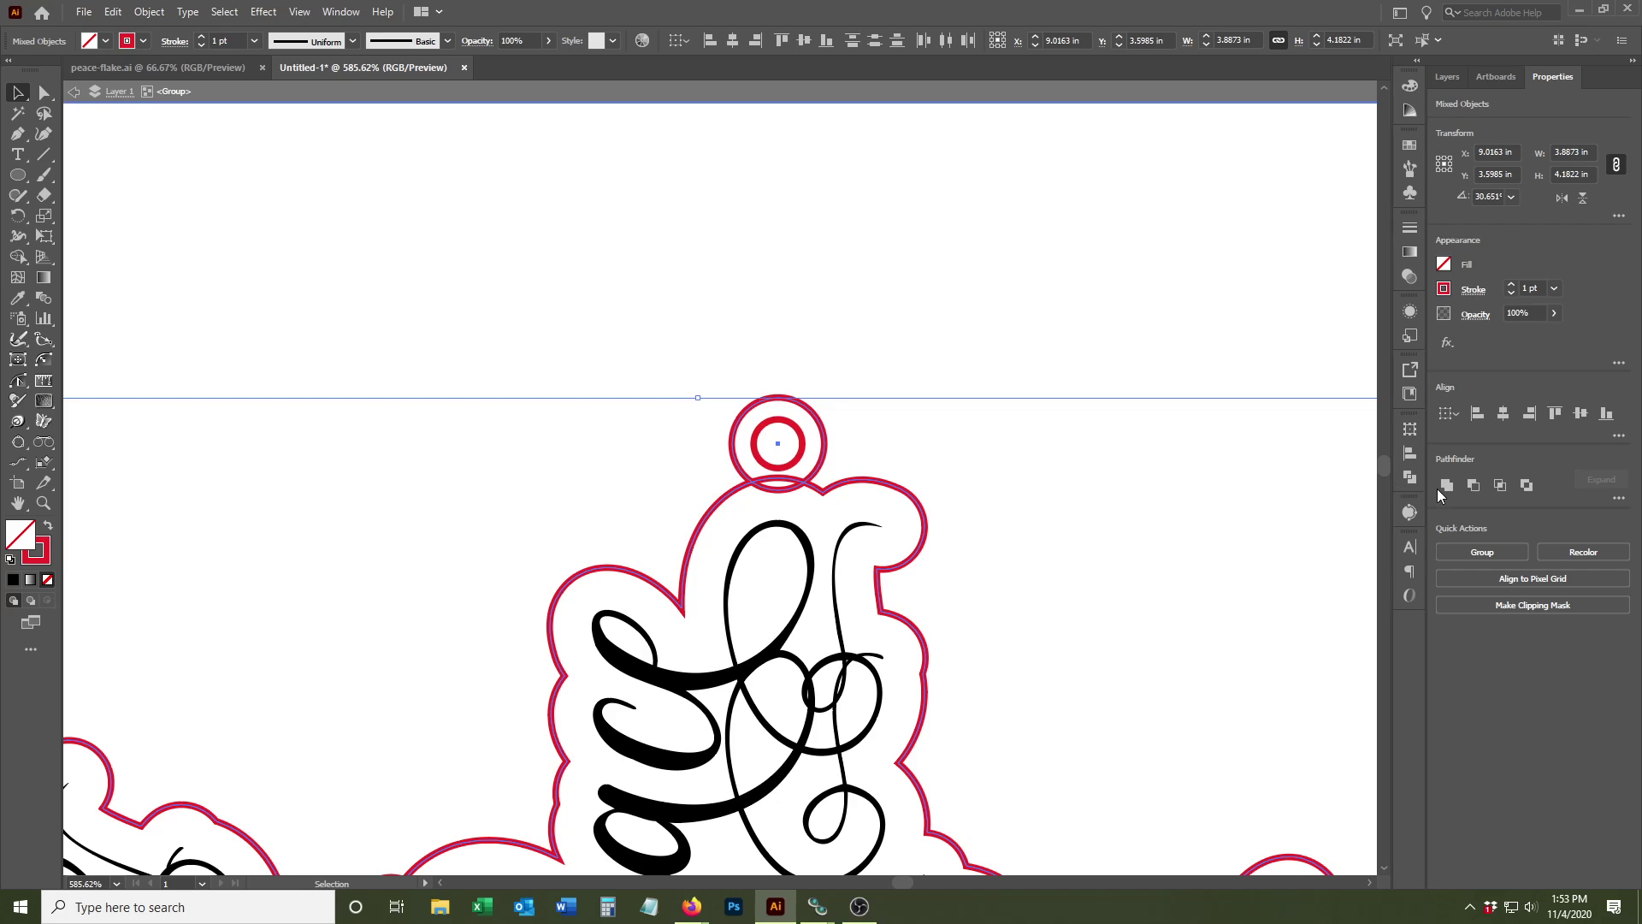
{"action": "left_click", "coordinate": [1440, 487]}
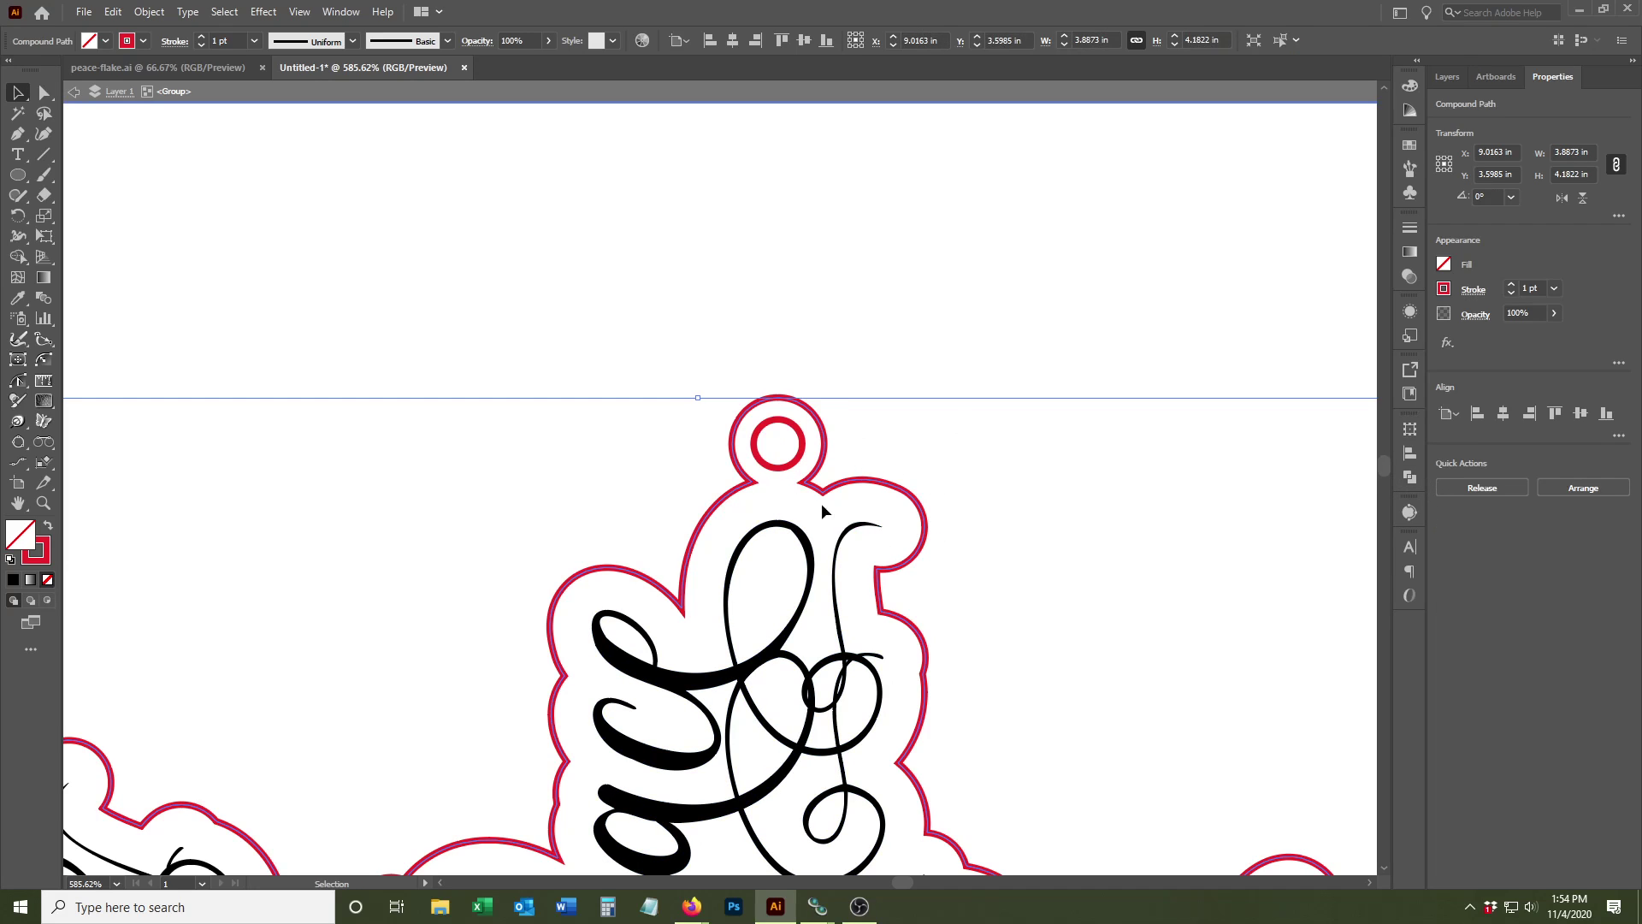
{"action": "left_click", "coordinate": [677, 482]}
Step: Round the two joint anchors where the hanger loop meets the red cut line into smooth curves
{"action": "key", "text": "z"}
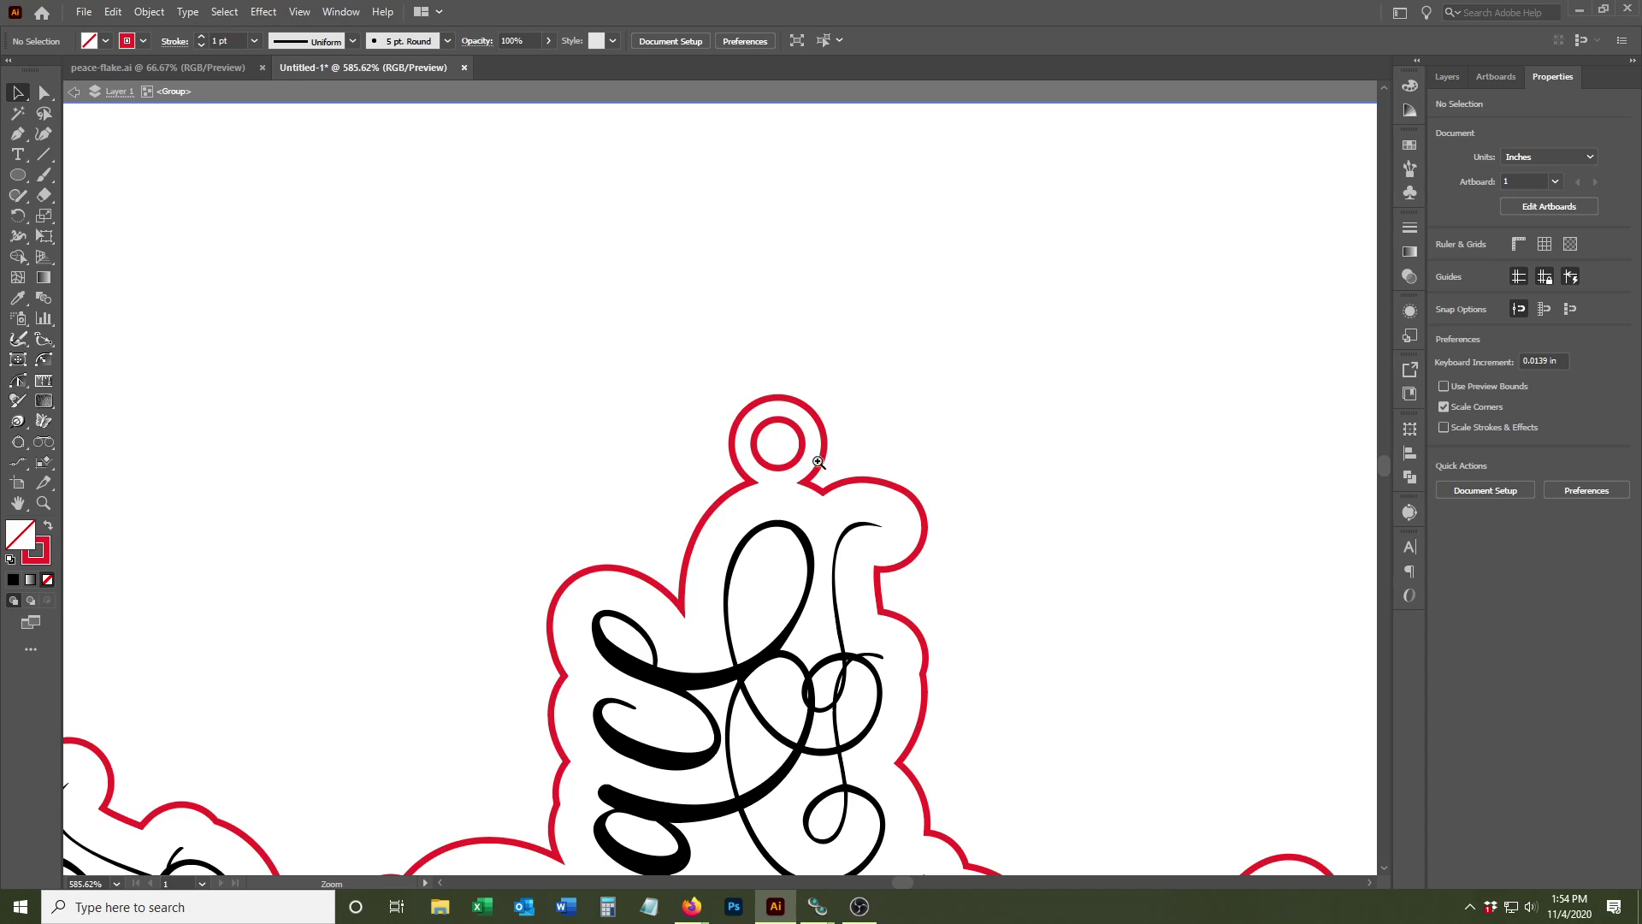
{"action": "left_click_drag", "start_coordinate": [792, 466], "coordinate": [1092, 542]}
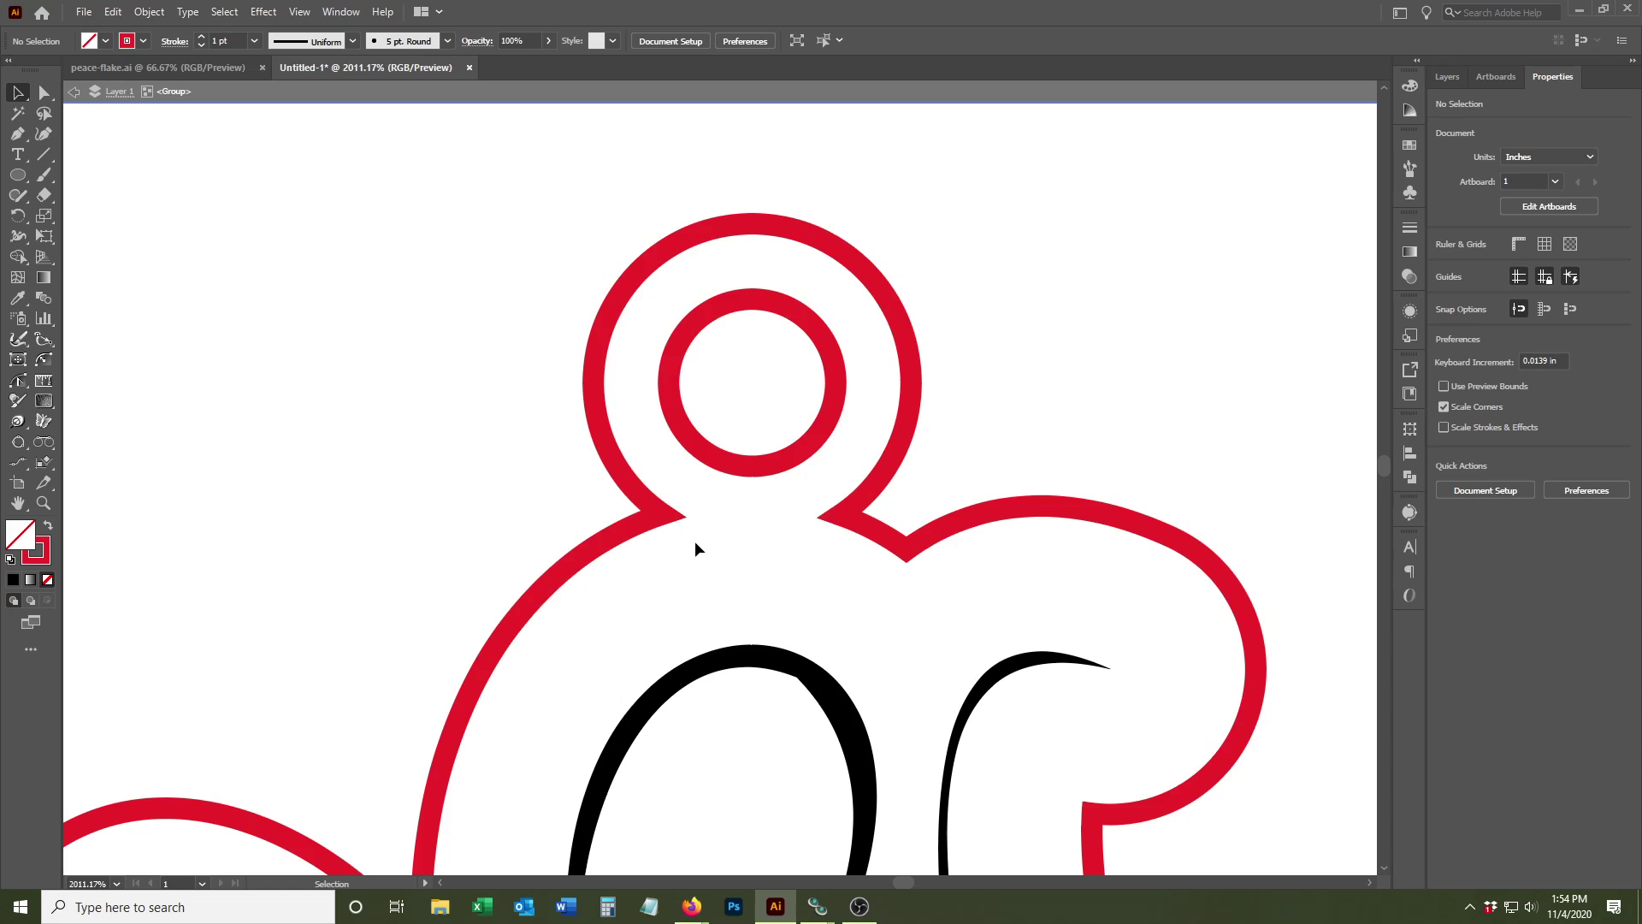
{"action": "key", "text": "a"}
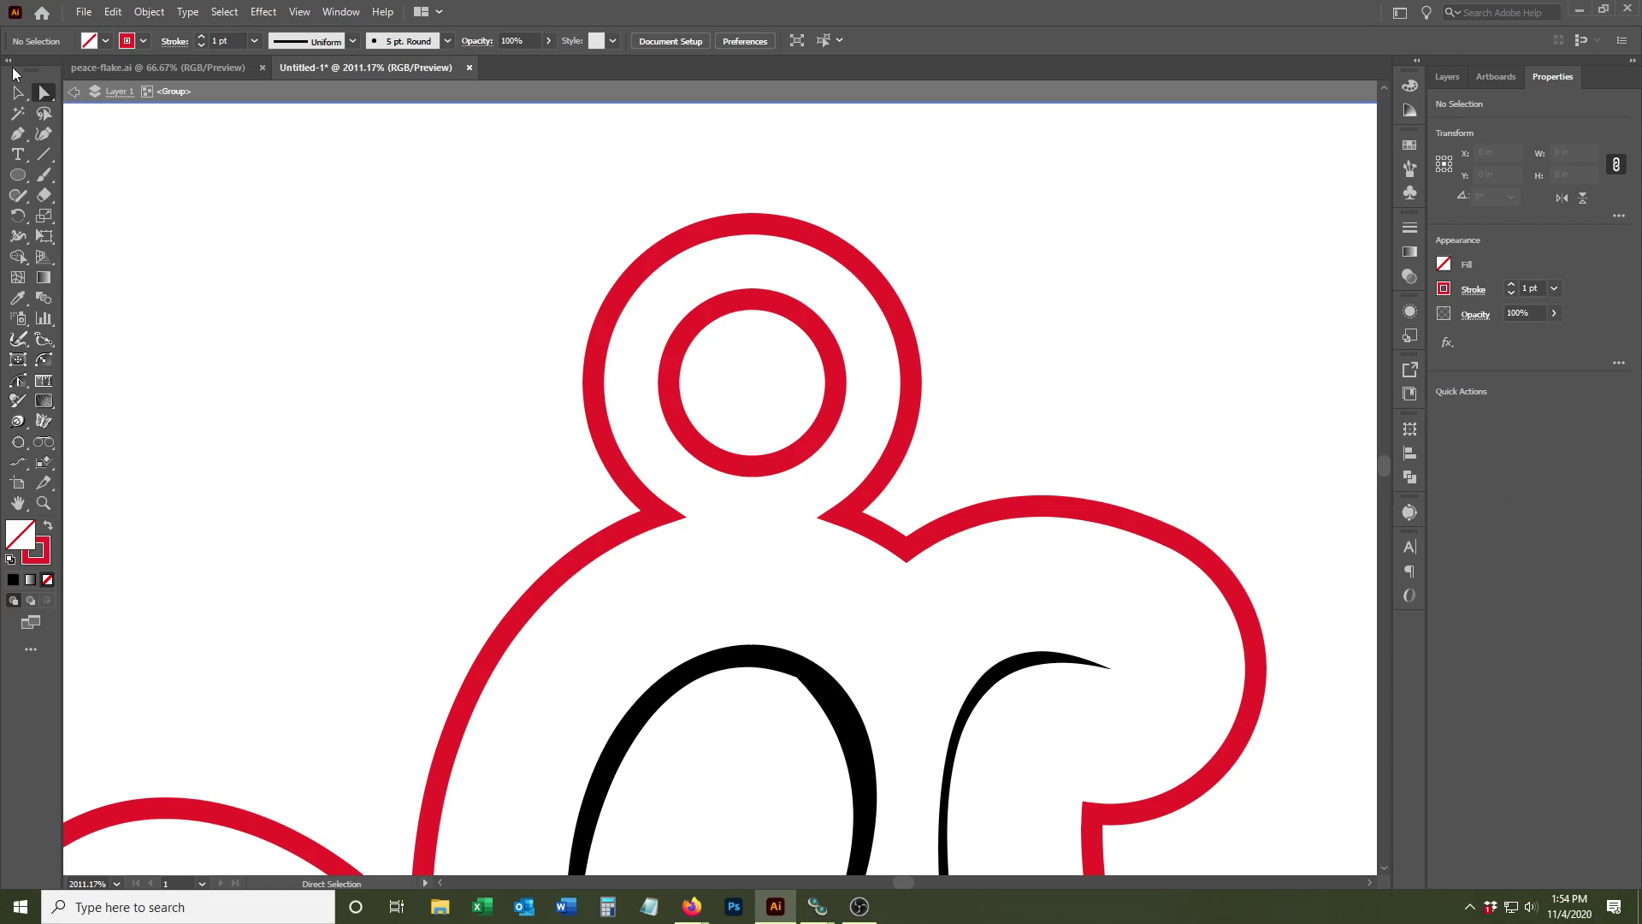
{"action": "left_click_drag", "start_coordinate": [702, 508], "coordinate": [627, 529]}
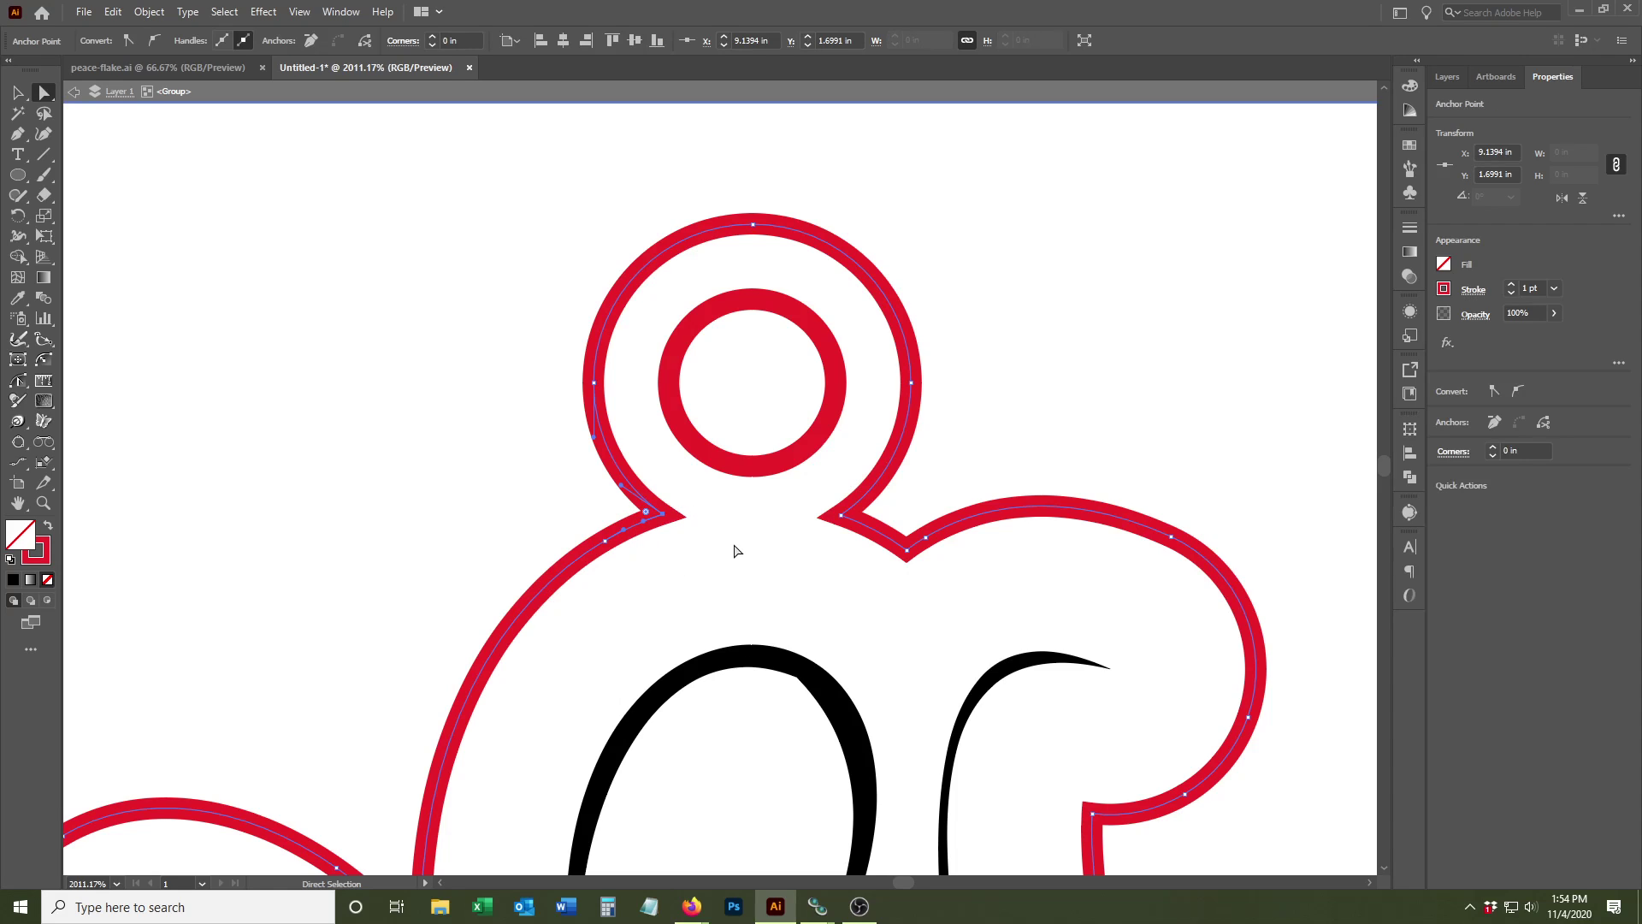
{"action": "left_click_drag", "start_coordinate": [826, 507], "coordinate": [861, 547], "text": "shift"}
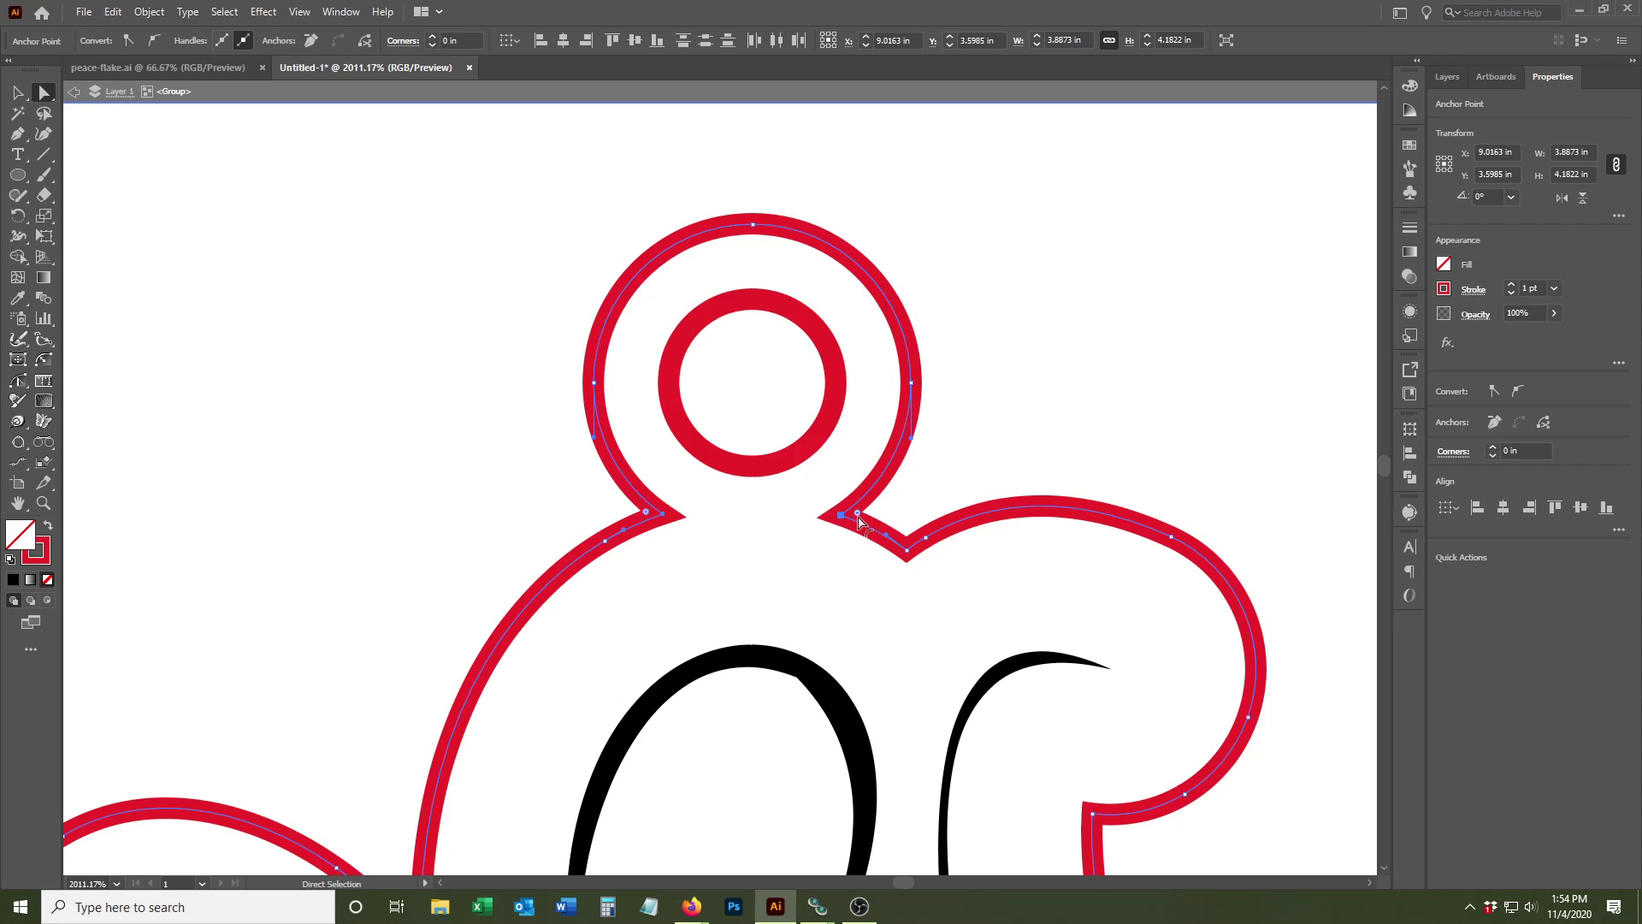
{"action": "left_click_drag", "start_coordinate": [861, 522], "coordinate": [873, 523]}
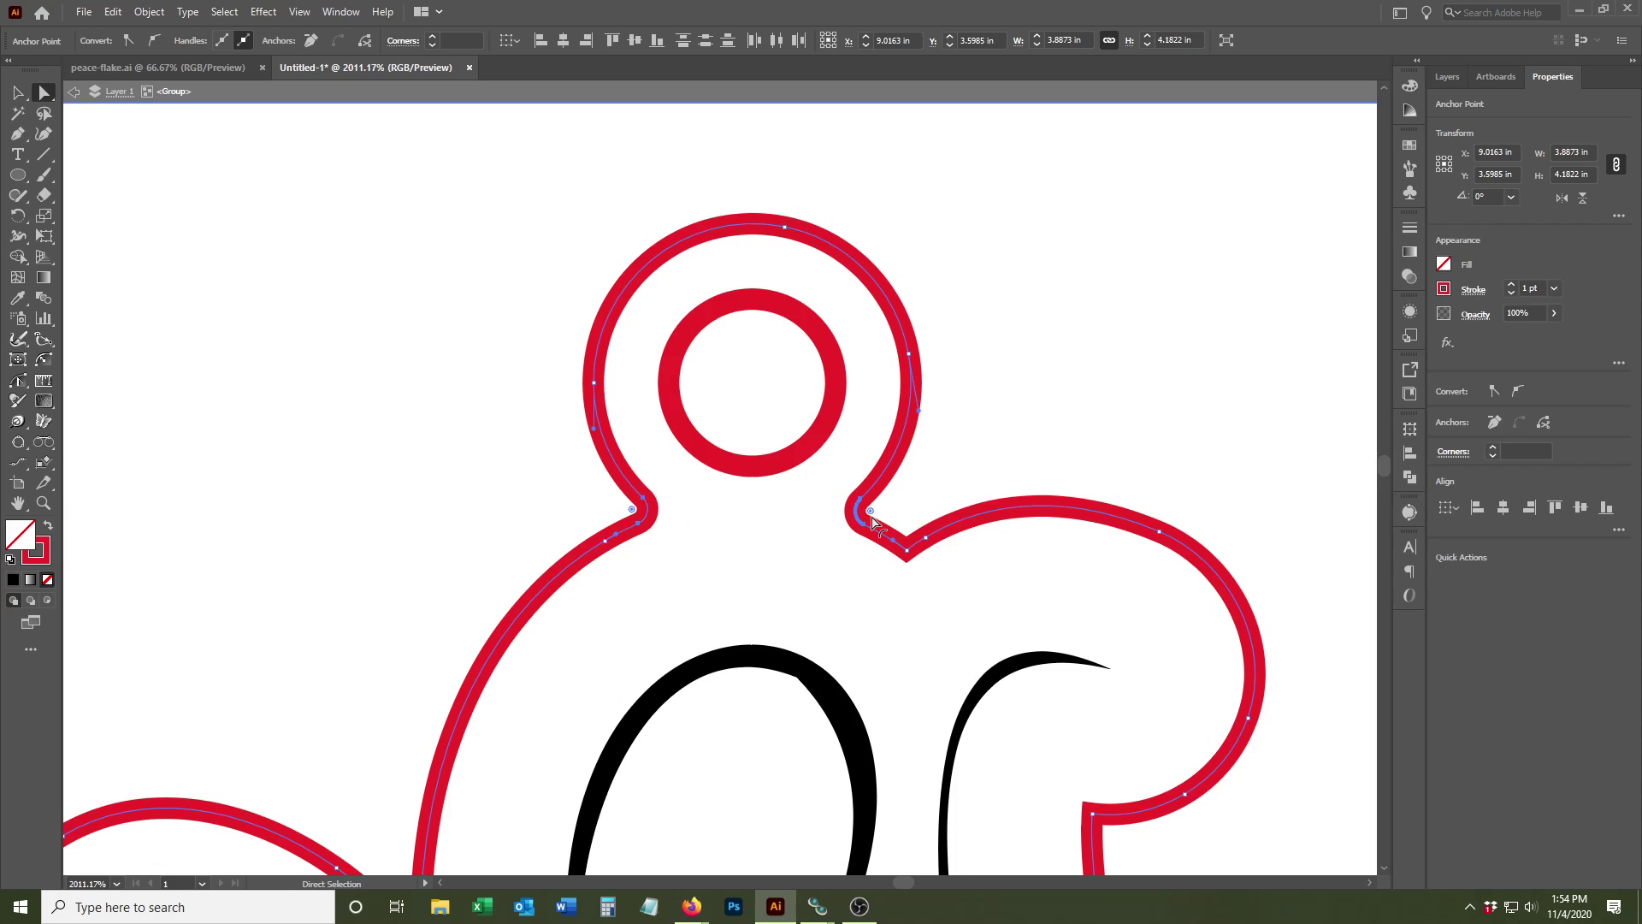
{"action": "left_click", "coordinate": [796, 561]}
{"action": "left_click", "coordinate": [722, 443], "text": "ctrl+alt"}
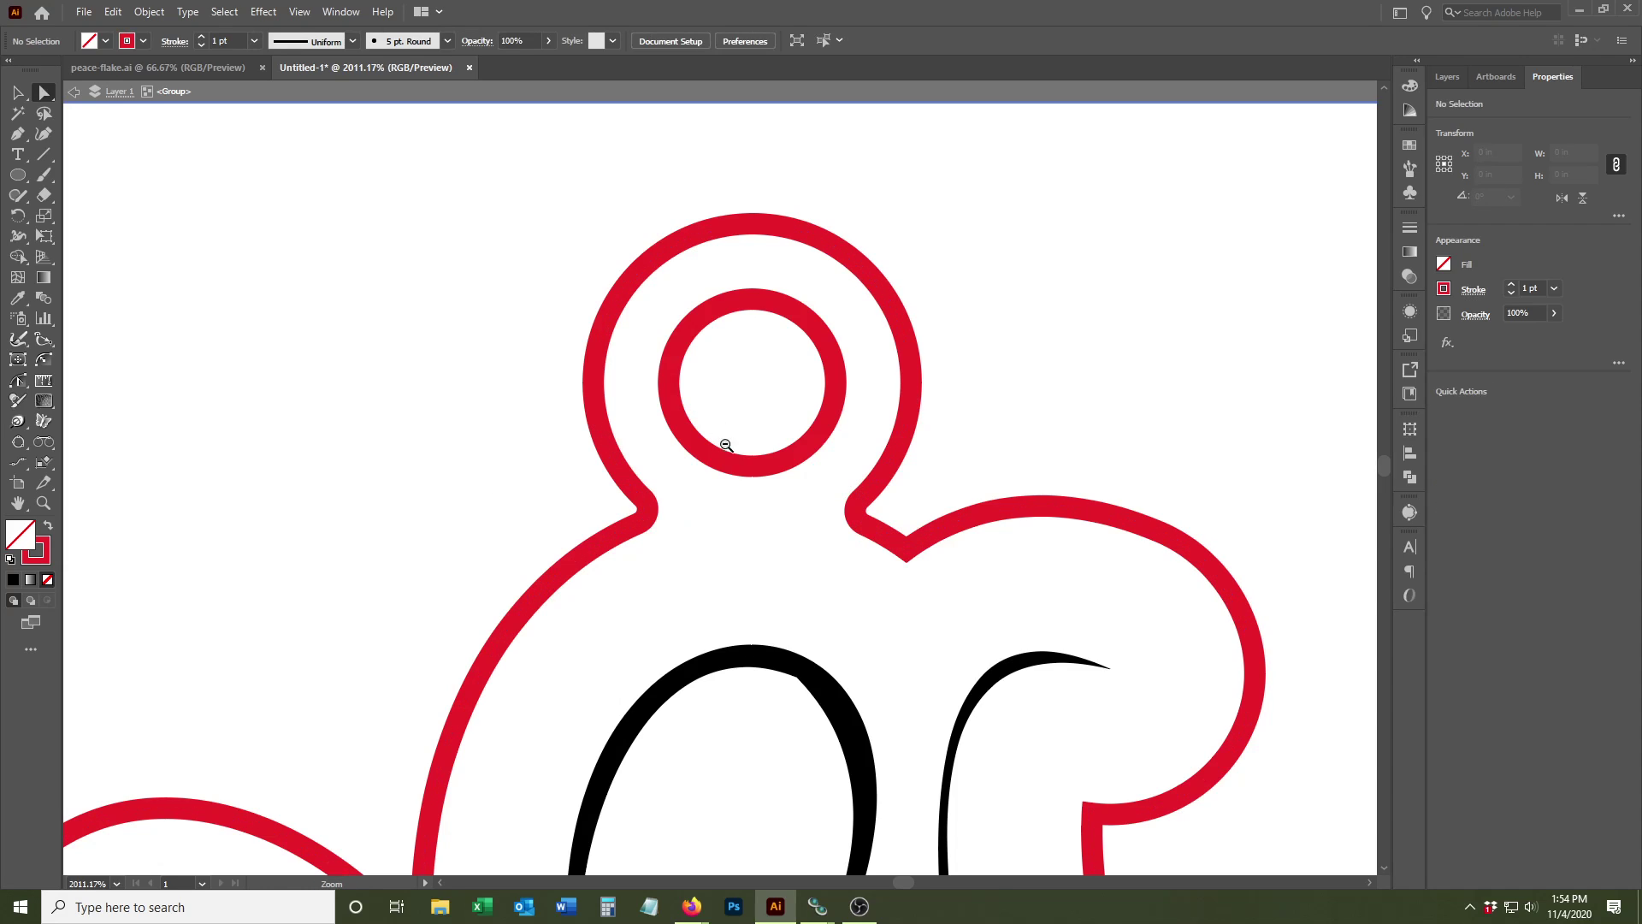
Step: Zoom out to 150% to show the whole Peace snowflake with its hanger loop and hole
{"action": "left_click", "coordinate": [726, 454], "text": "ctrl+alt"}
{"action": "left_click", "coordinate": [726, 453], "text": "ctrl+alt"}
{"action": "left_click", "coordinate": [722, 624], "text": "ctrl+alt"}
{"action": "left_click", "coordinate": [722, 624], "text": "ctrl+alt"}
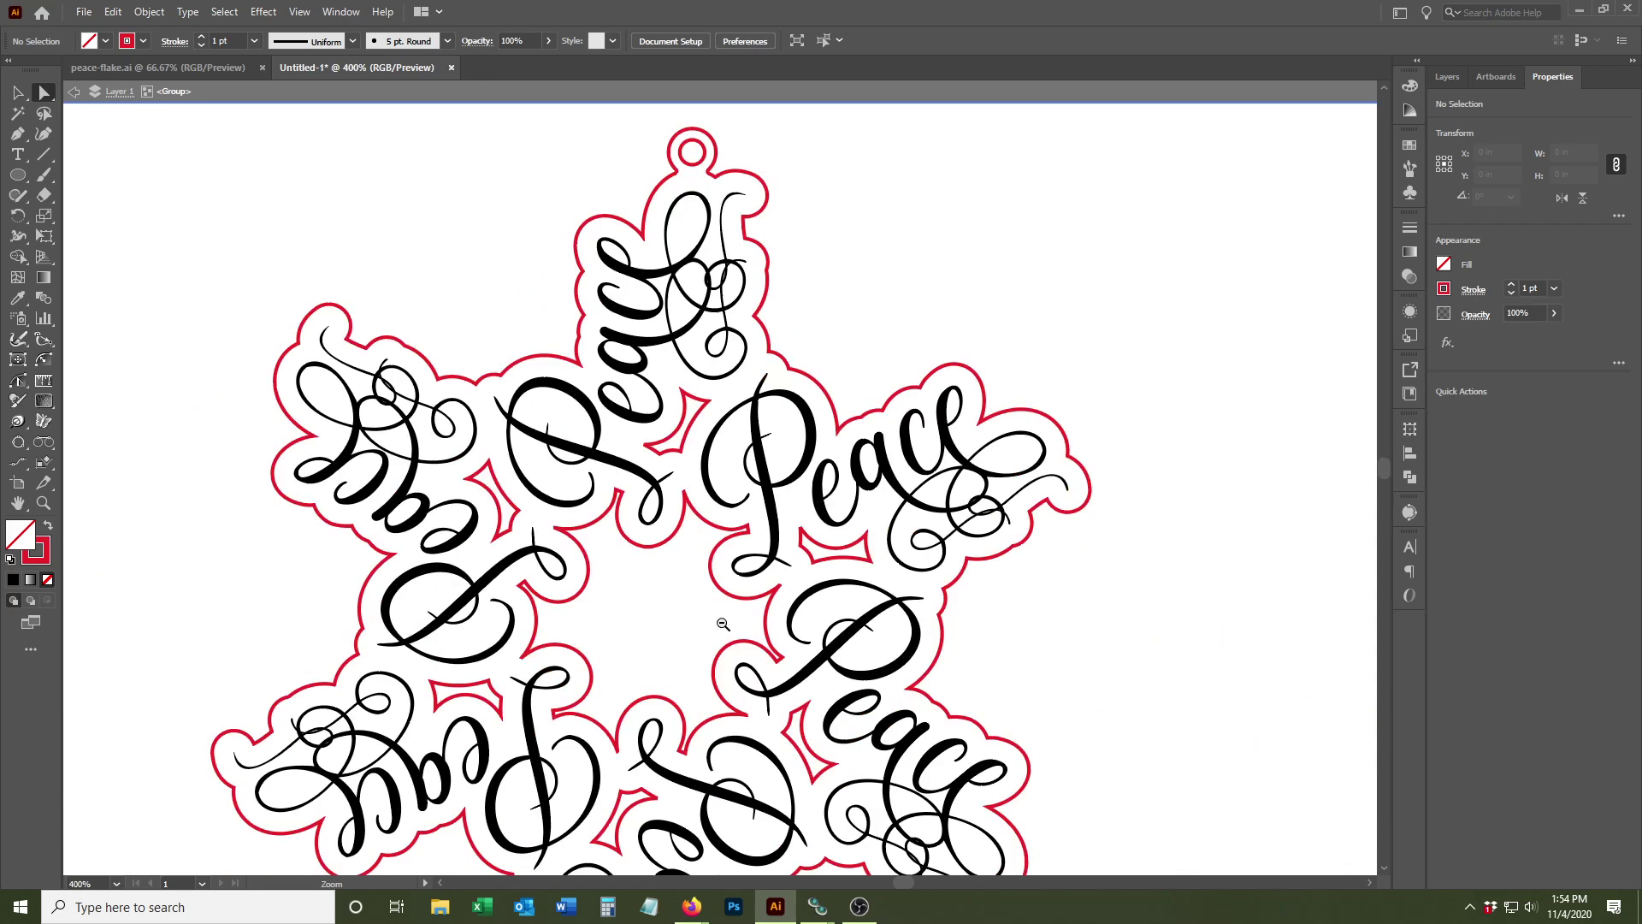
{"action": "left_click", "coordinate": [726, 497], "text": "ctrl+alt"}
{"action": "left_click", "coordinate": [726, 497], "text": "ctrl+alt"}
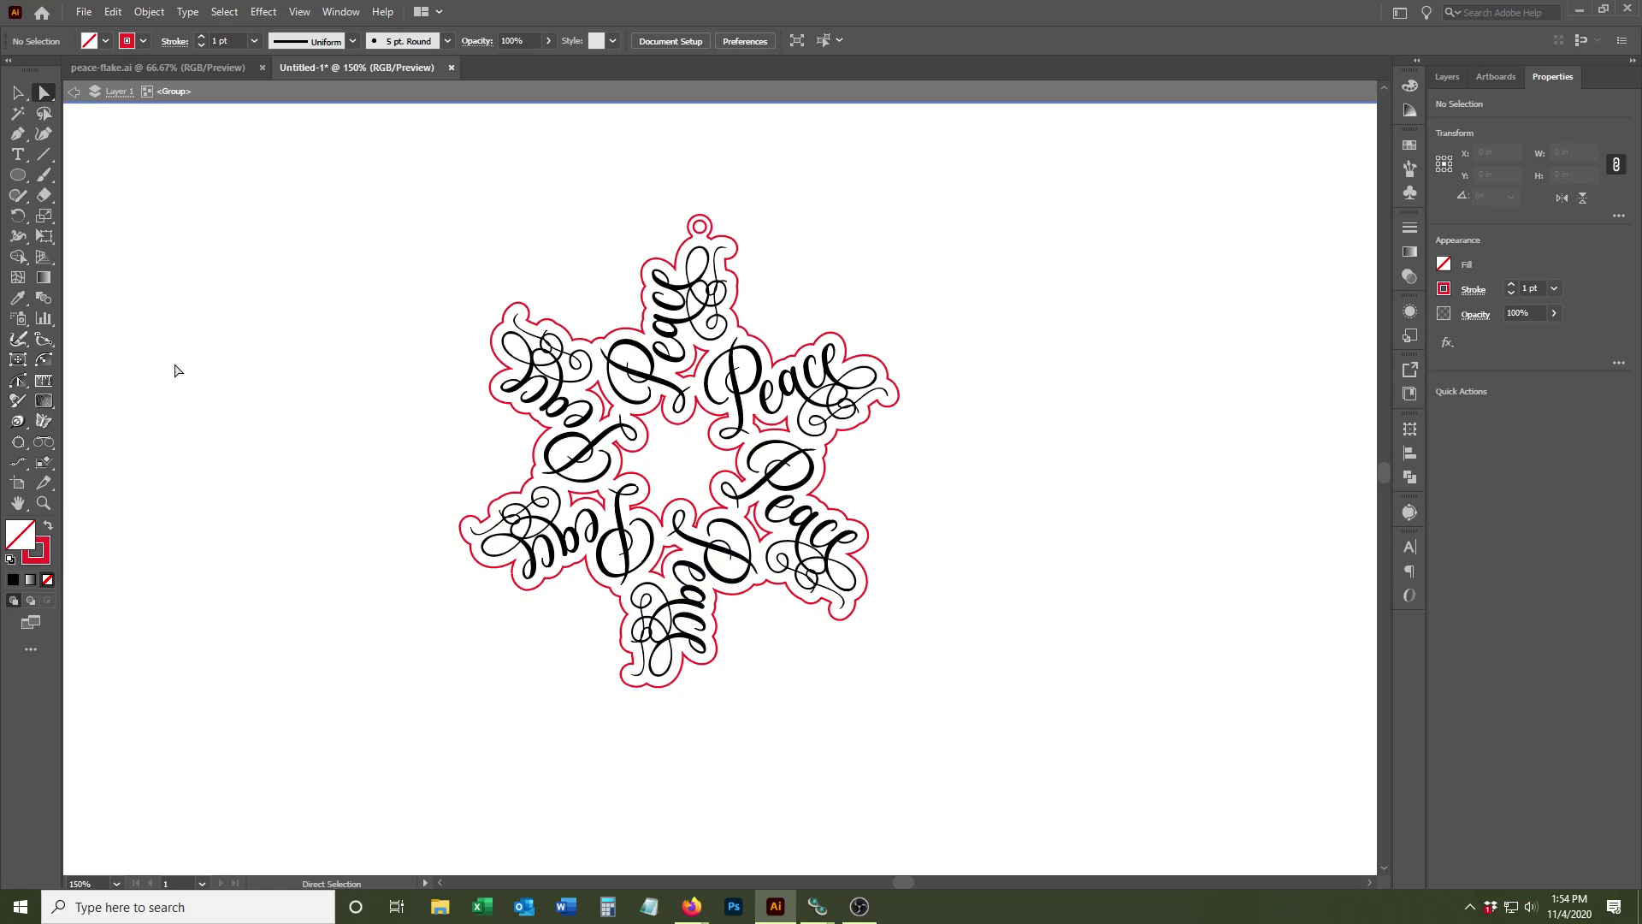
{"action": "left_click", "coordinate": [18, 92]}
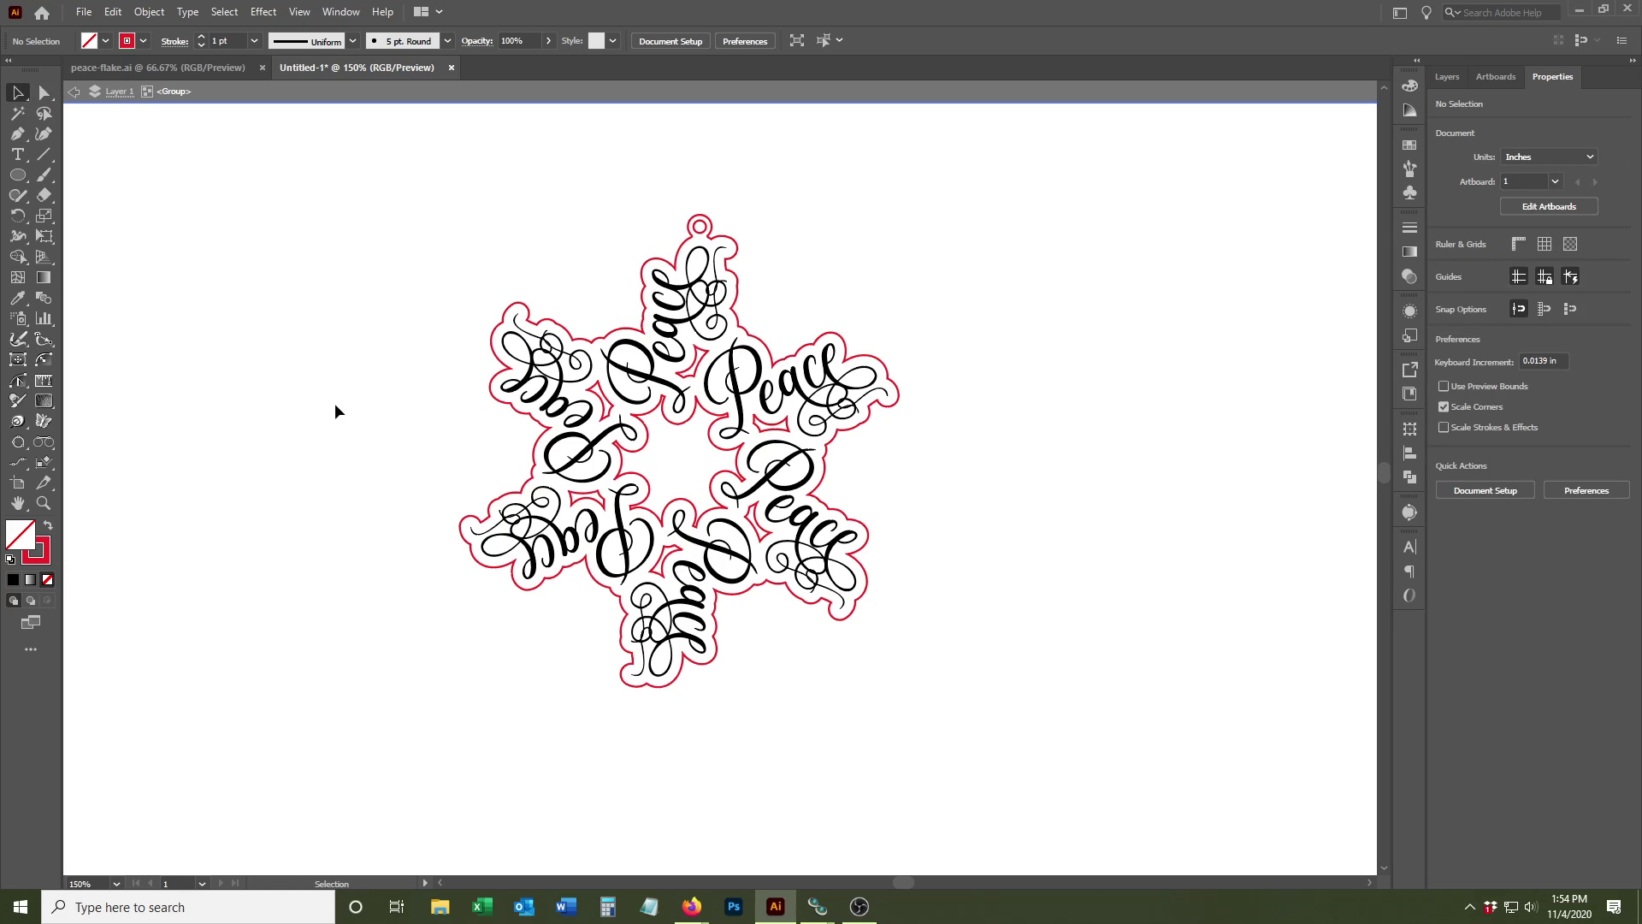